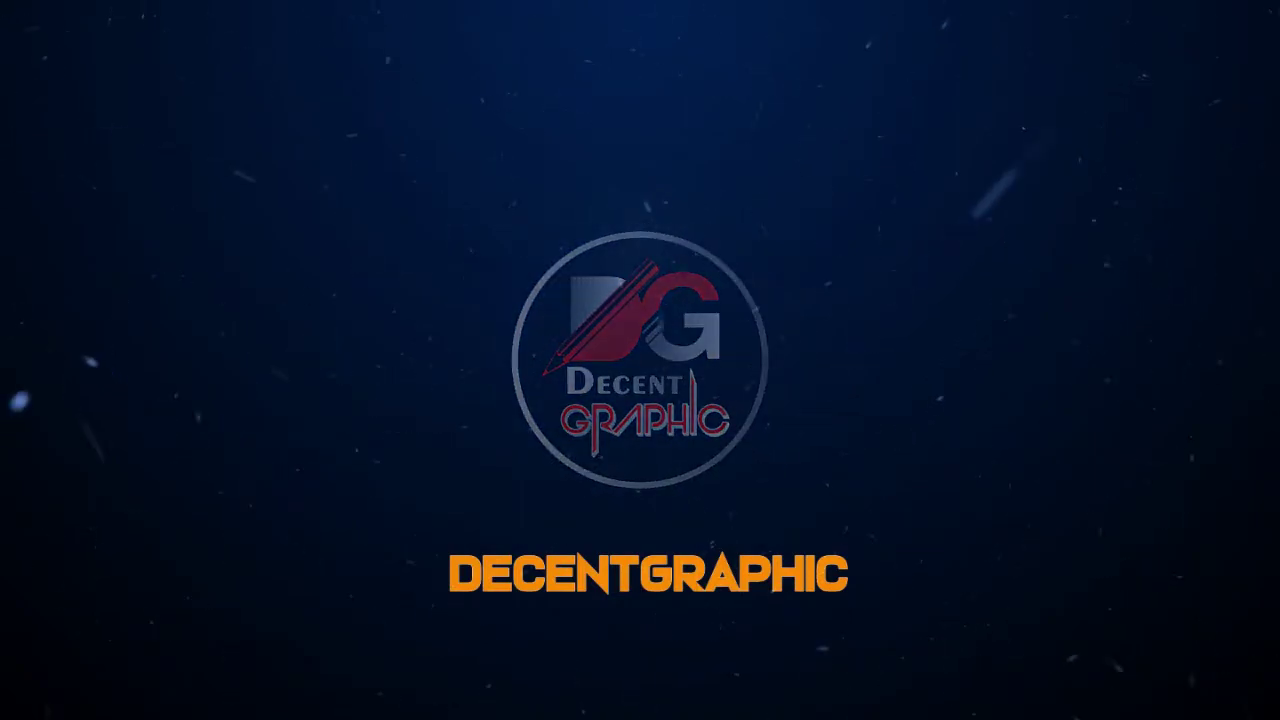
Zoom in on the selected yellow shirt with orange diagonal stripes.
key(shift+F2)
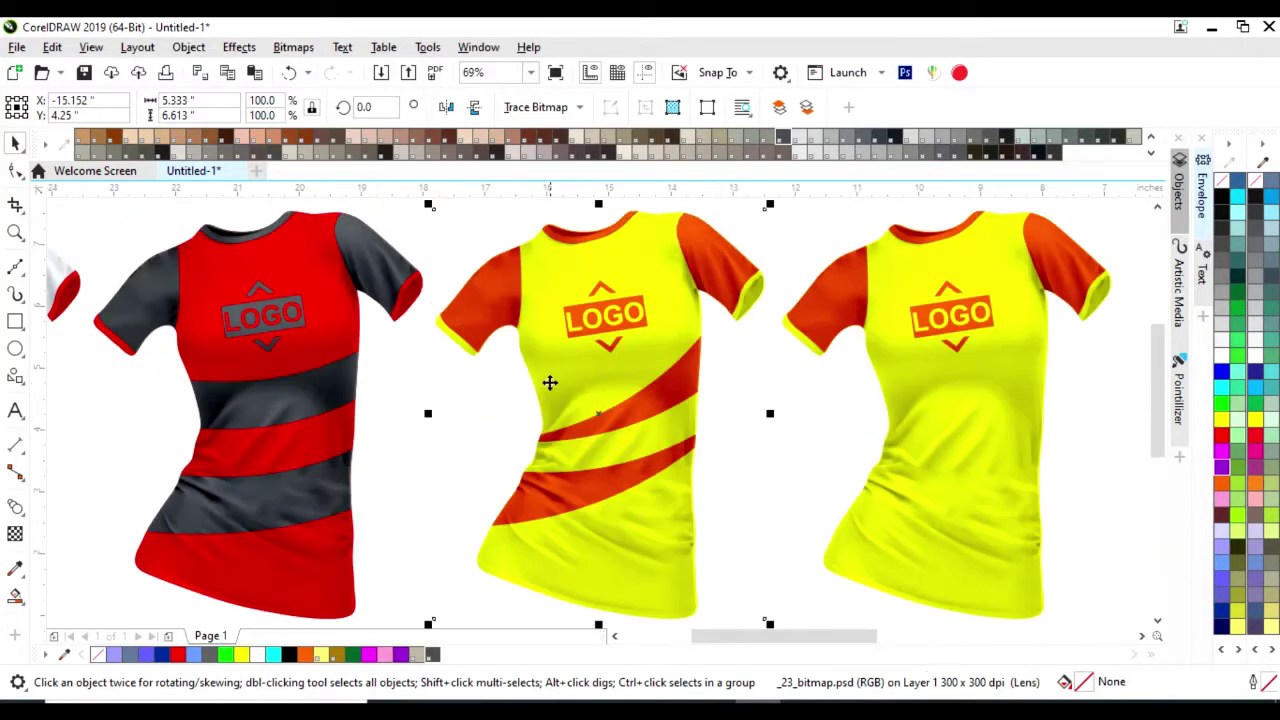
Zoom in on the red-grey, blue-black and gold striped shirts in turn, returning to the overview.
key(F3)
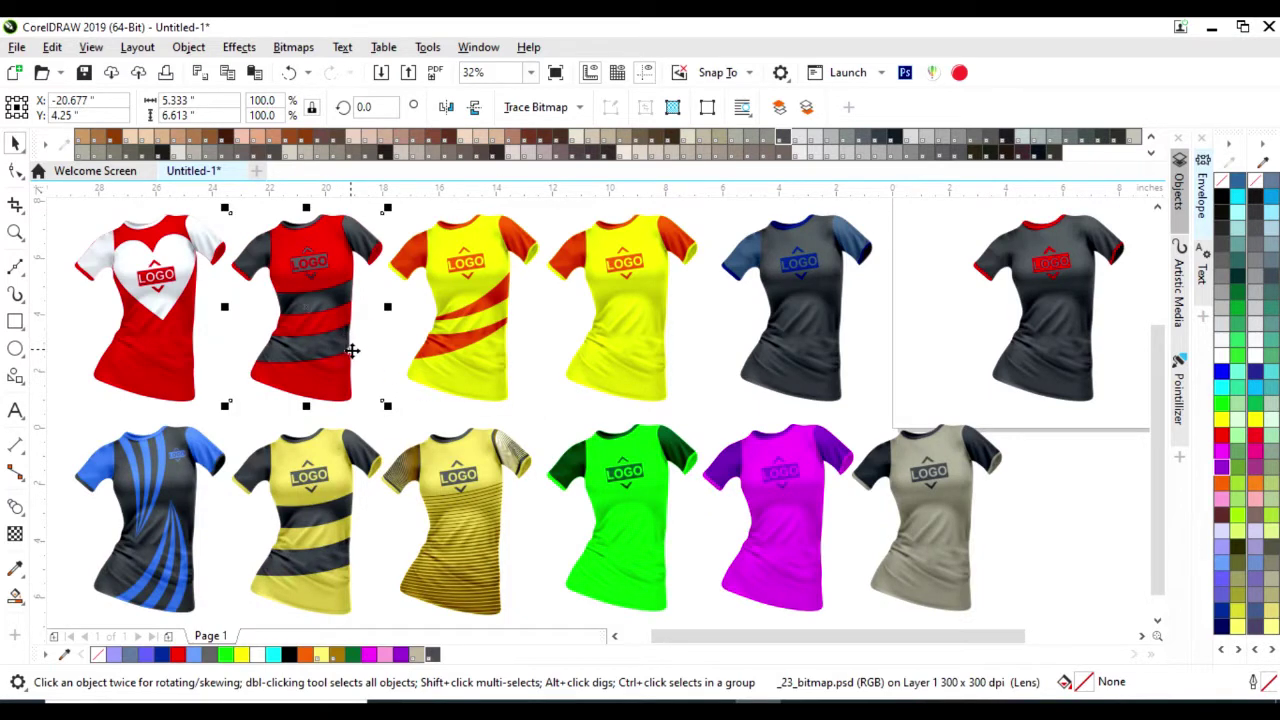
key(shift+F2)
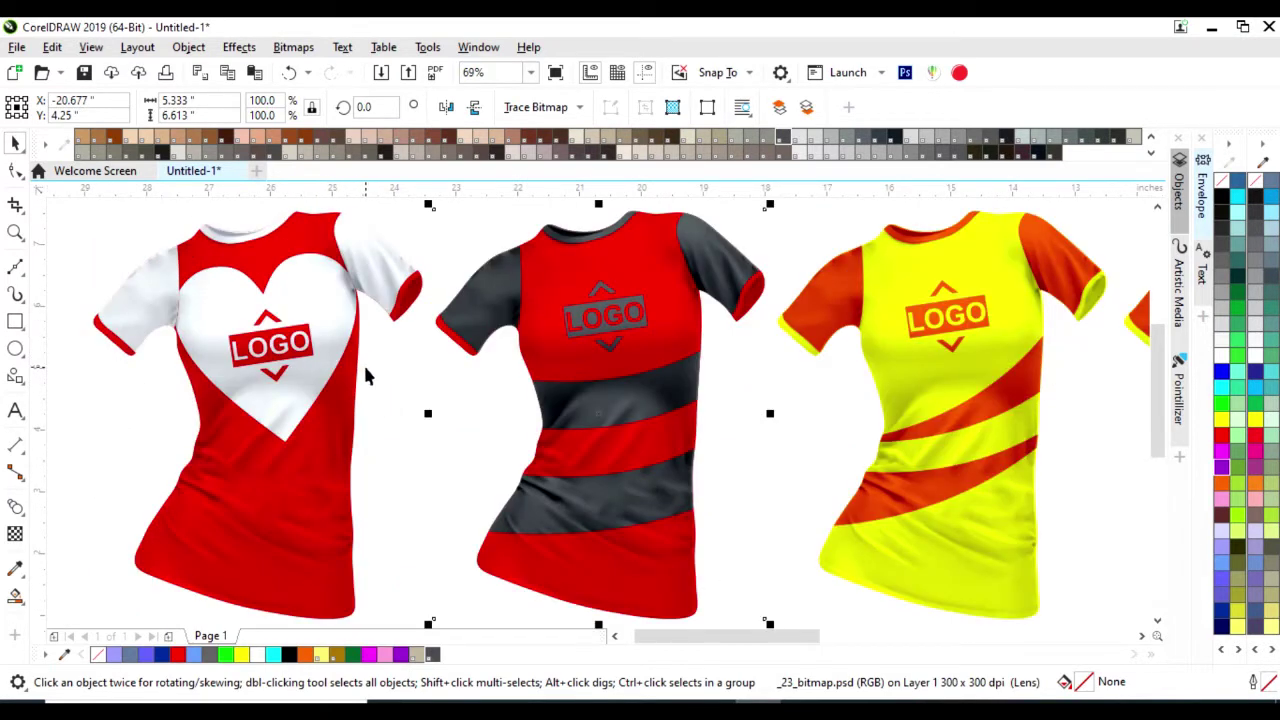
scroll(365, 375, down, 2)
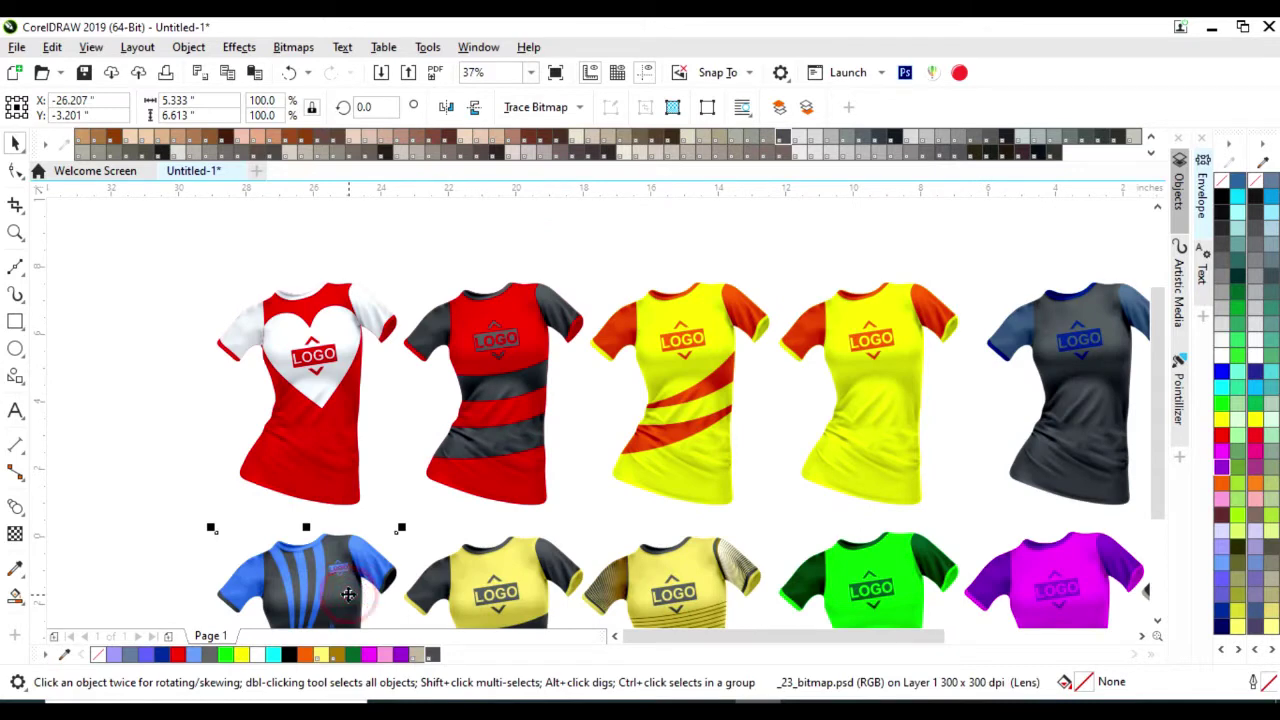
key(shift+F2)
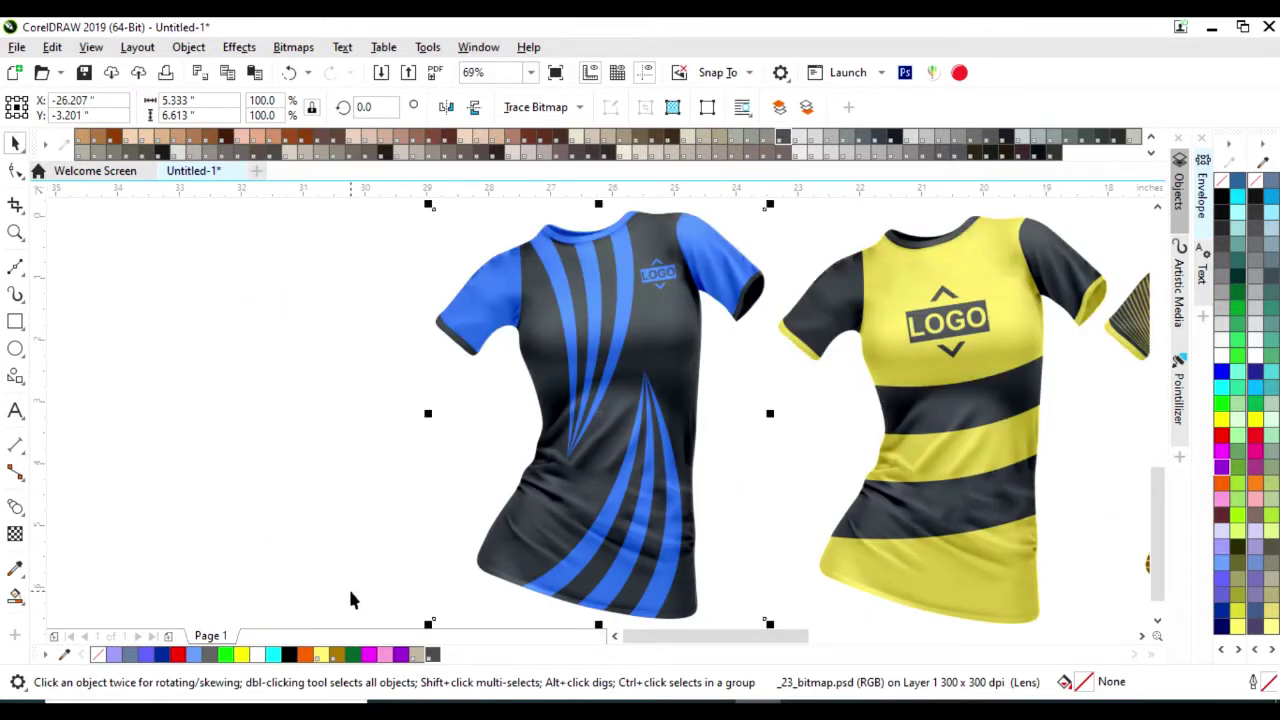
key(F4)
click(463, 564)
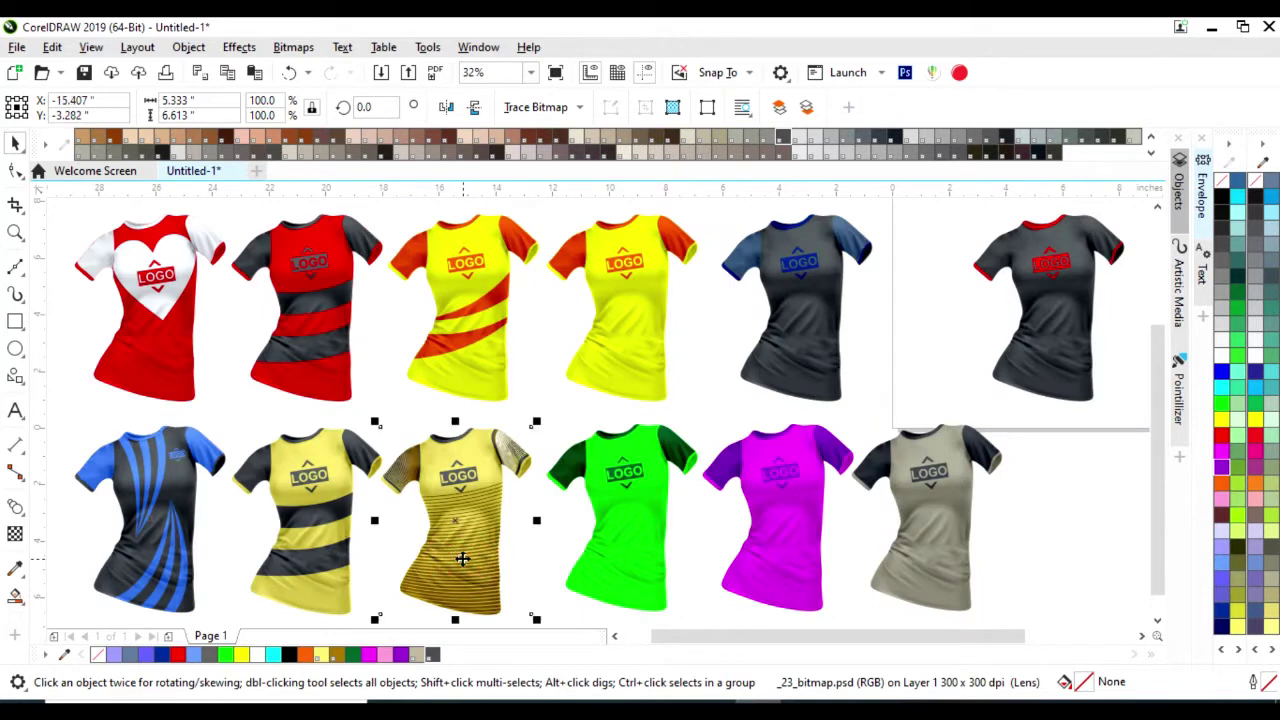
key(shift+F2)
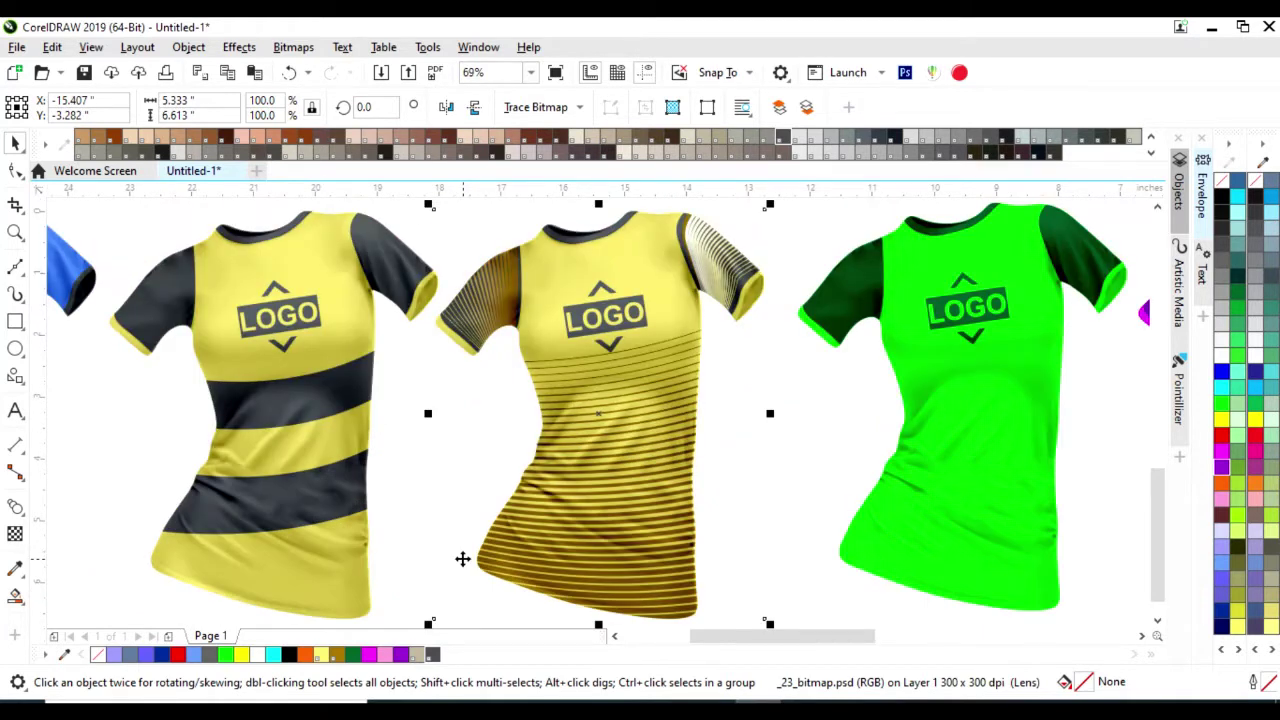
key(F4)
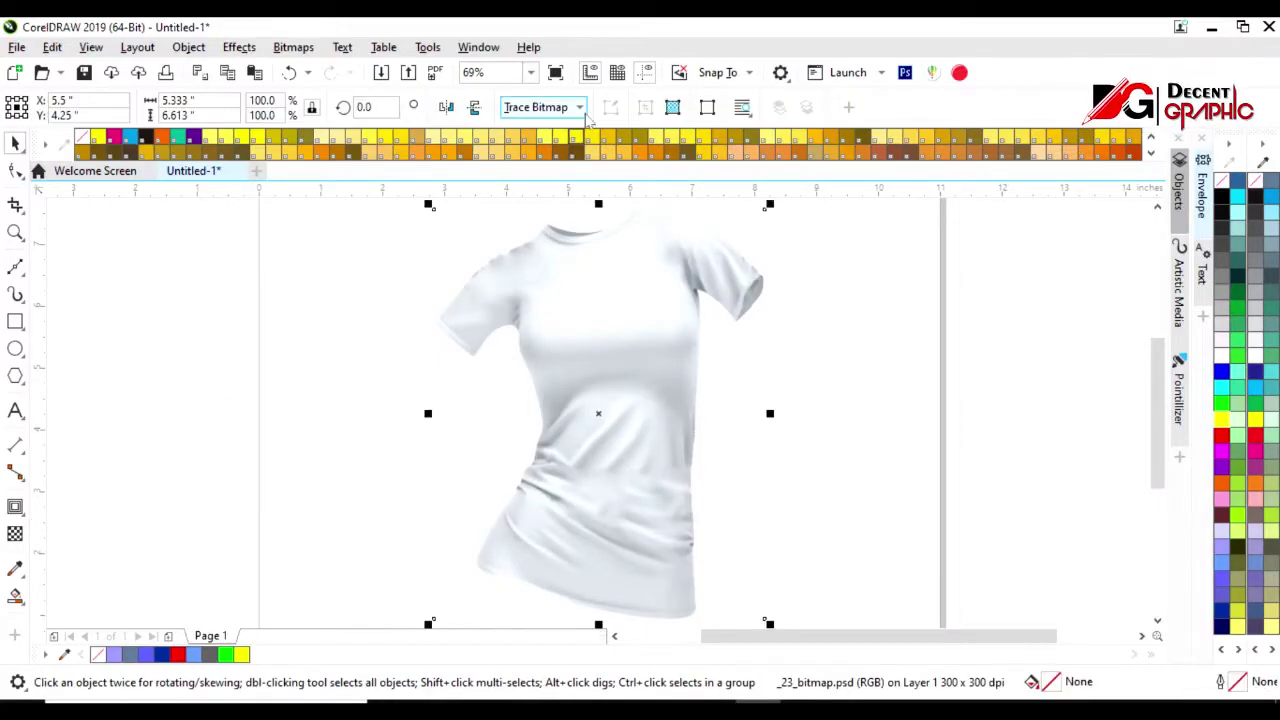
Start a Clipart outline trace of the plain white shirt bitmap.
click(579, 107)
click(714, 240)
click(577, 410)
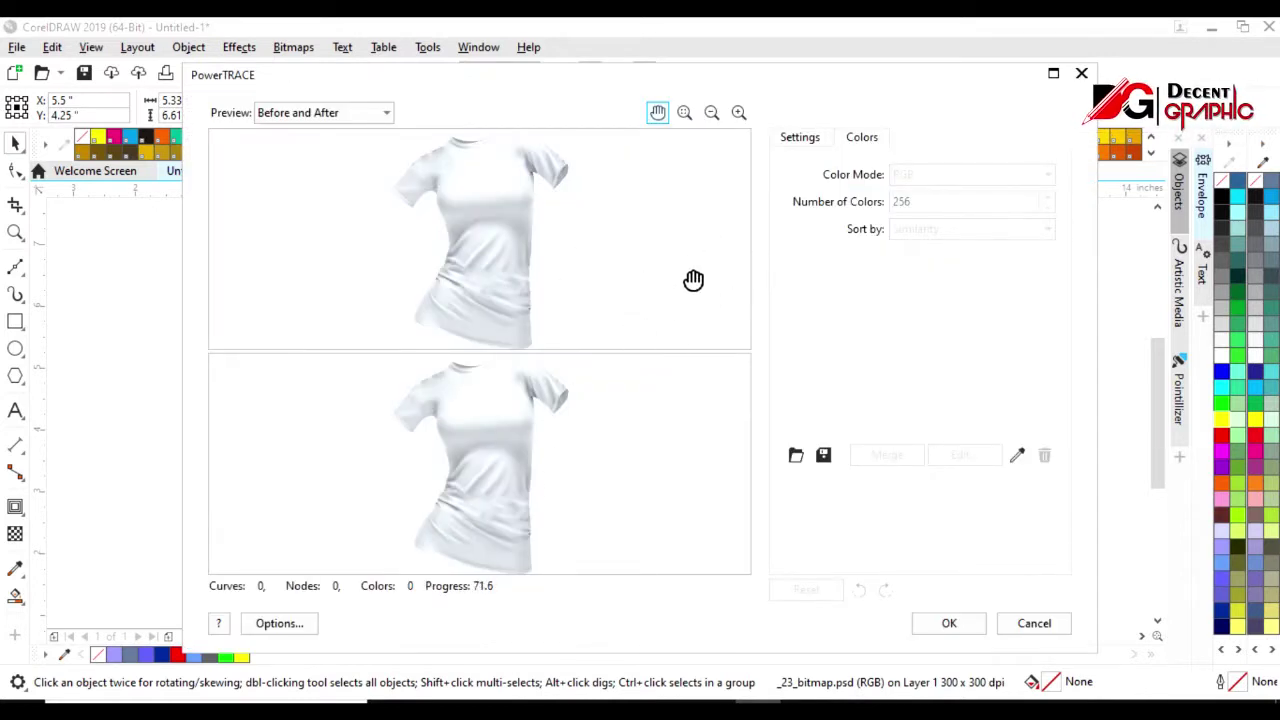
Trace the shirt in black and white and accept the PowerTRACE result.
click(925, 174)
click(934, 252)
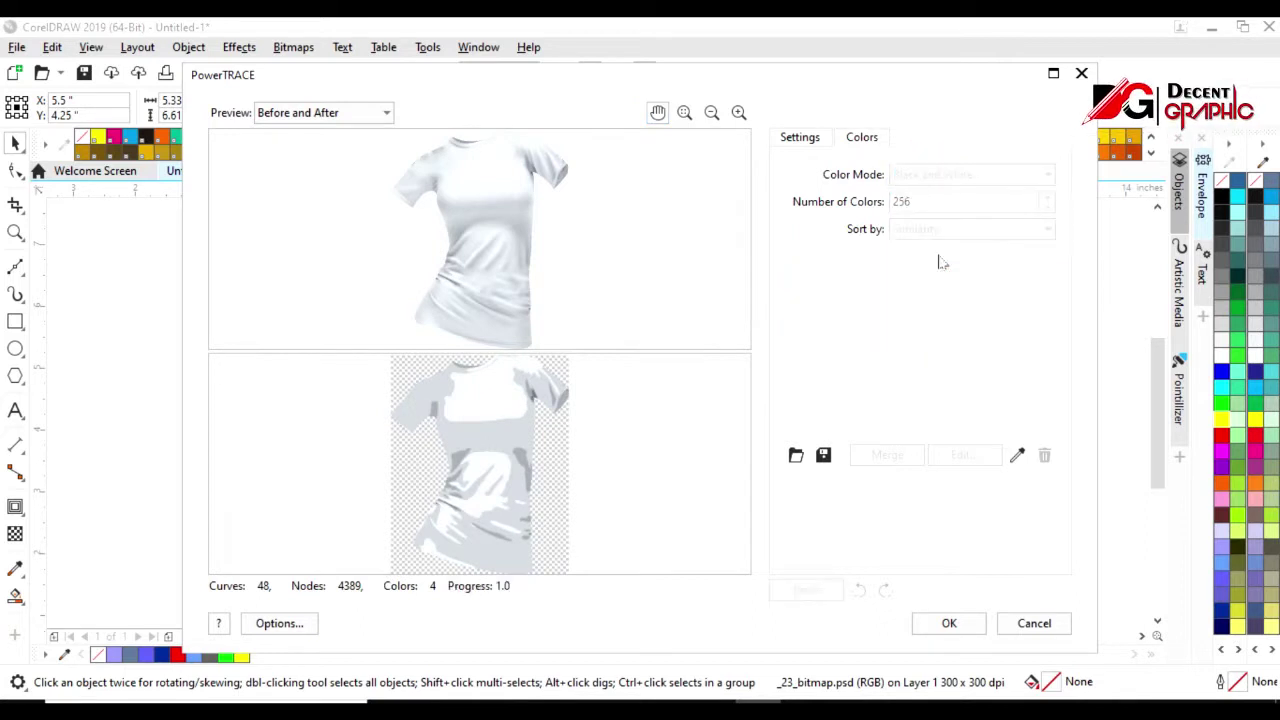
click(799, 137)
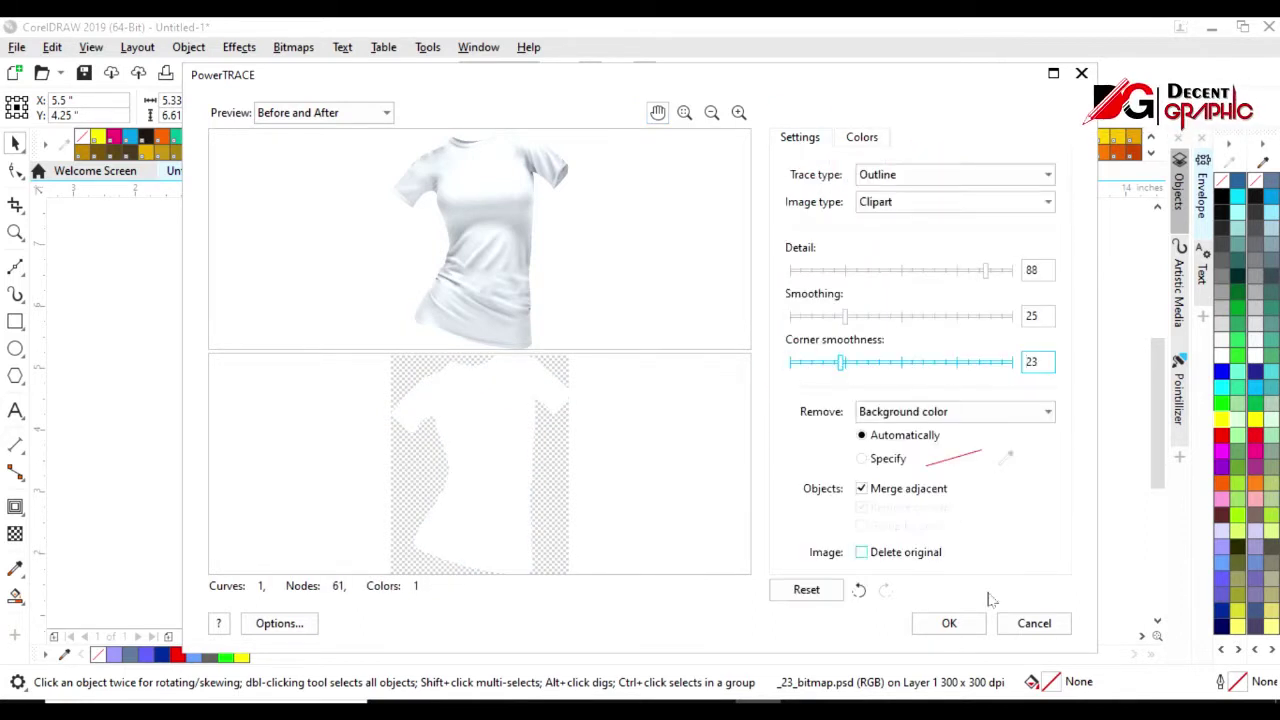
click(949, 623)
Fill the traced shape, send it behind the photo, and set the photo's transparency to Subtract.
double_click(193, 654)
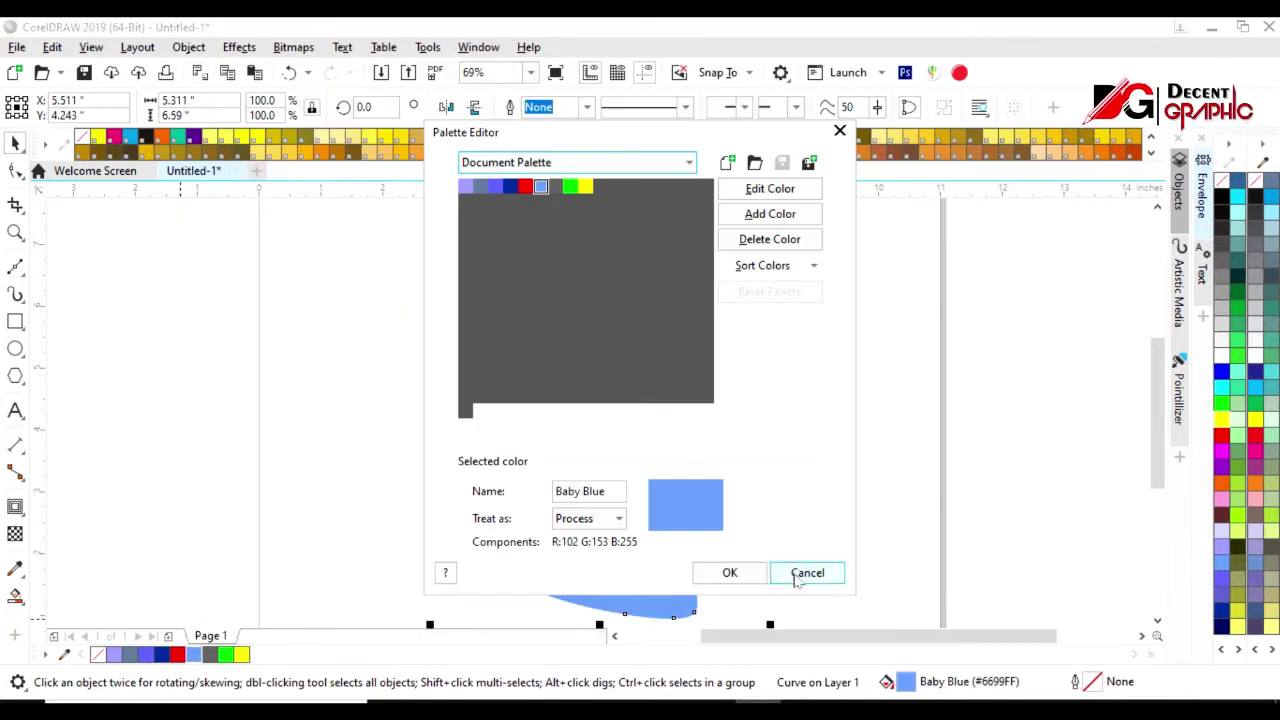
click(808, 571)
key(shift+Page_Down)
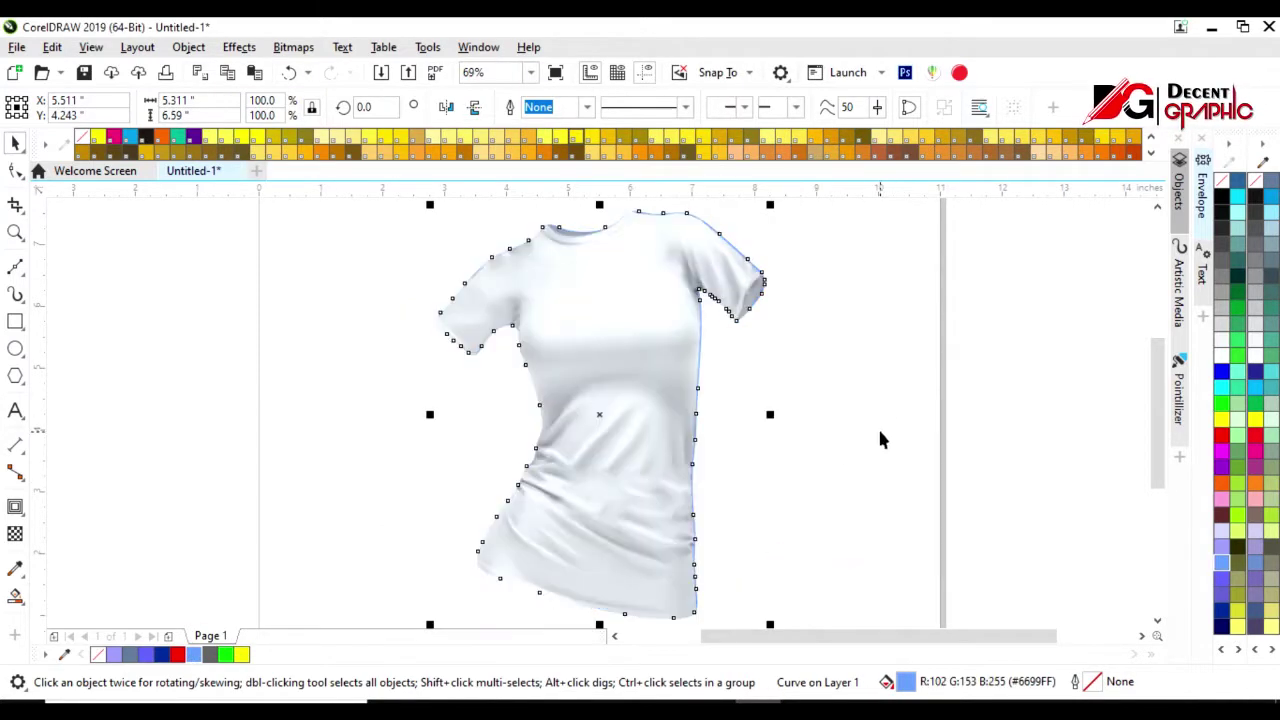
click(614, 434)
click(255, 106)
click(240, 164)
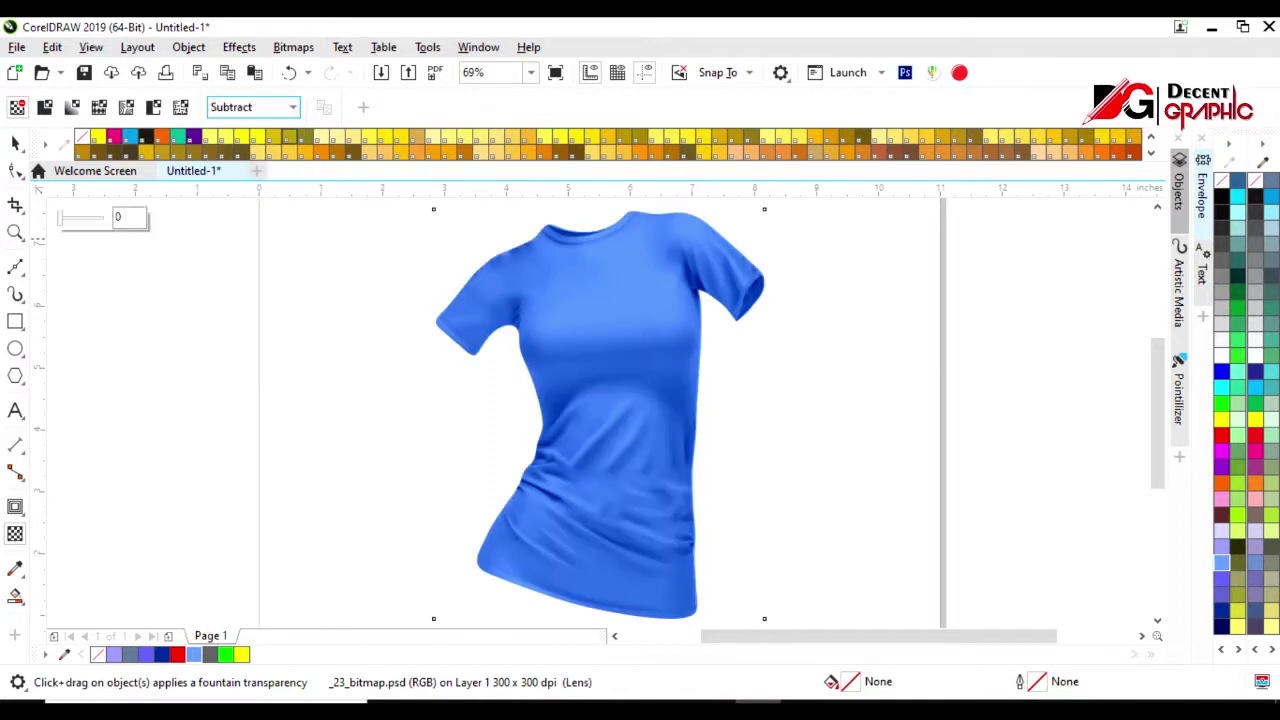
key(space)
key(Tab)
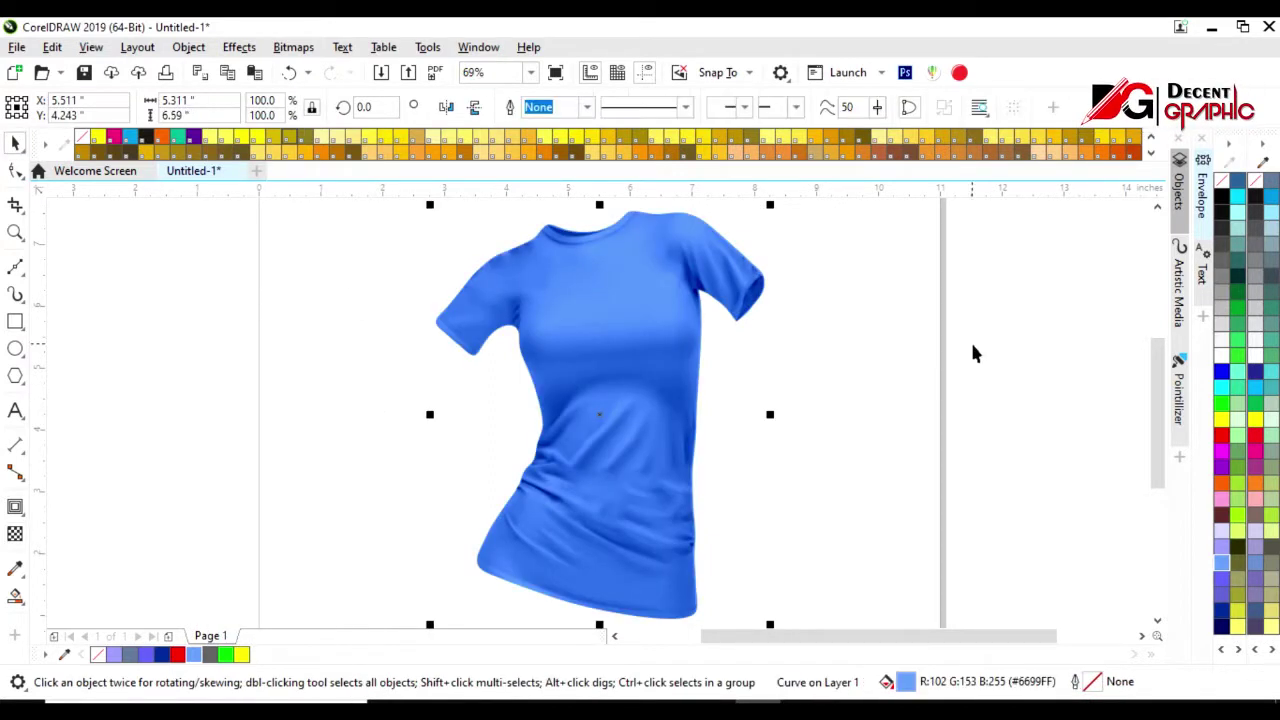
Fill the traced shirt shape 60% Black so the shirt turns dark grey.
click(209, 655)
click(177, 655)
click(209, 655)
scroll(588, 226, down, 2)
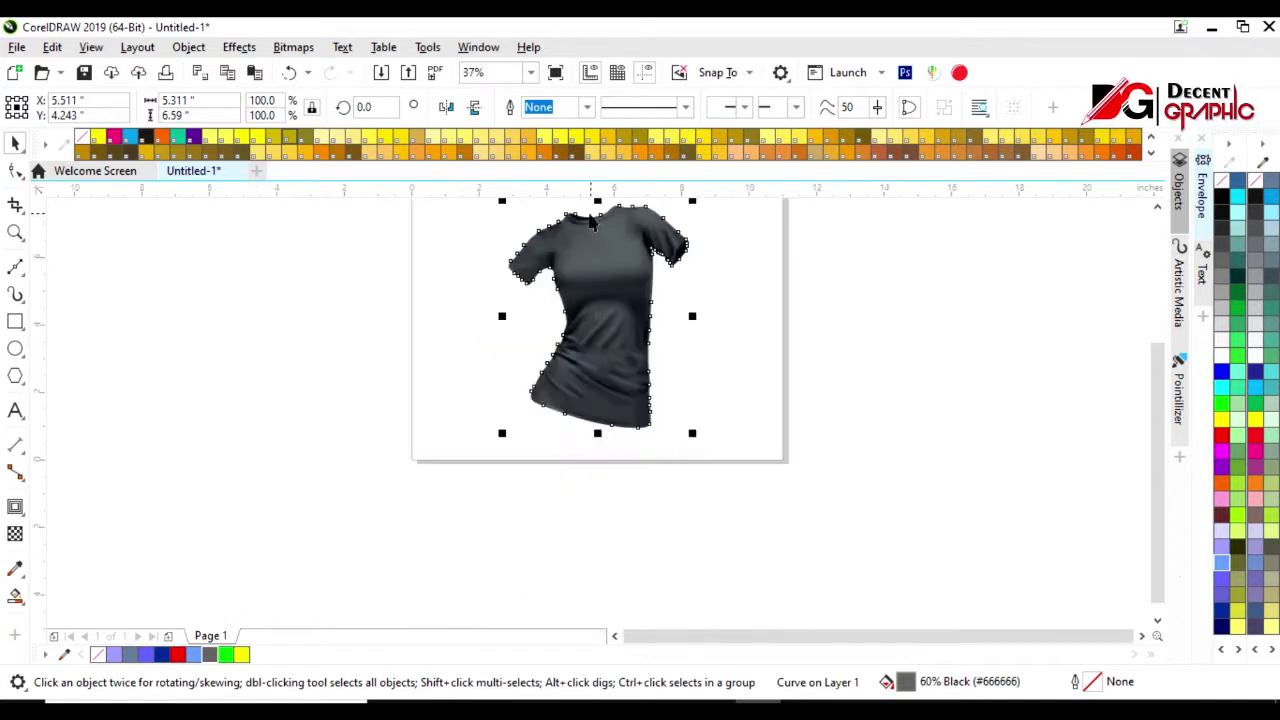
scroll(648, 322, up, 2)
key(z)
drag(670, 205, 537, 296)
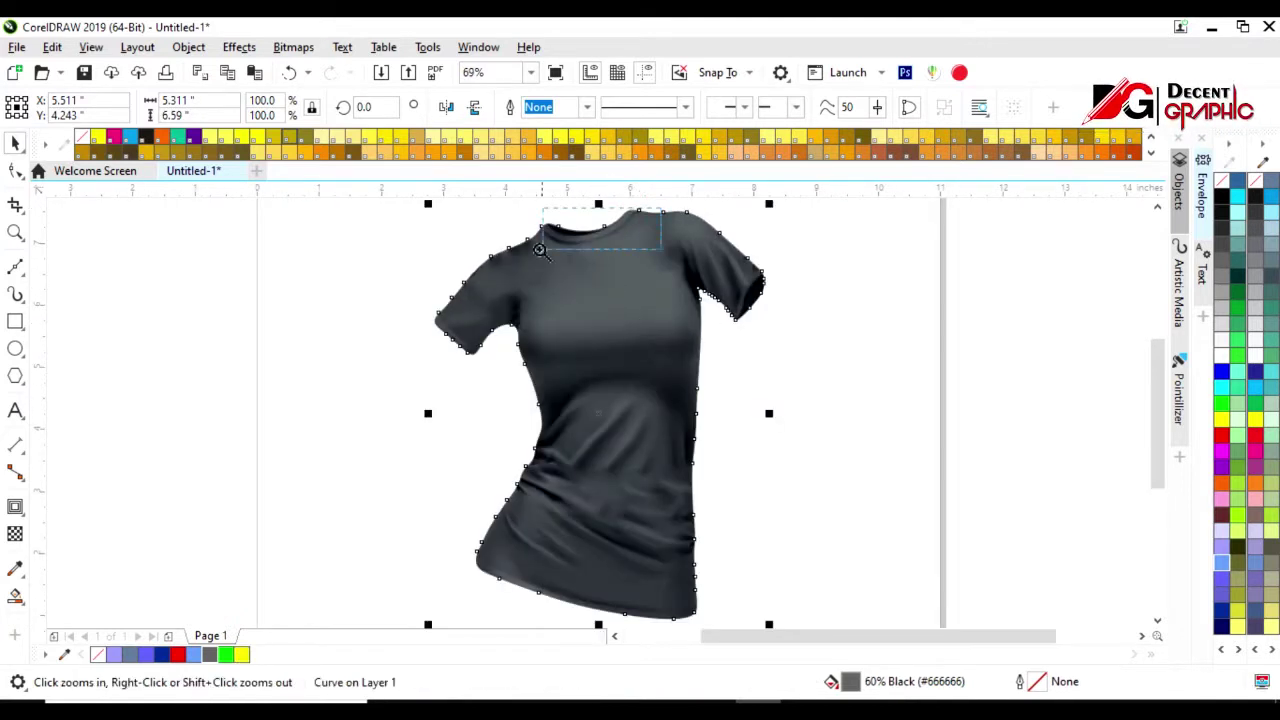
Draw a Bezier curve along the inner neckline from the right to the left neck edge.
click(14, 268)
click(60, 306)
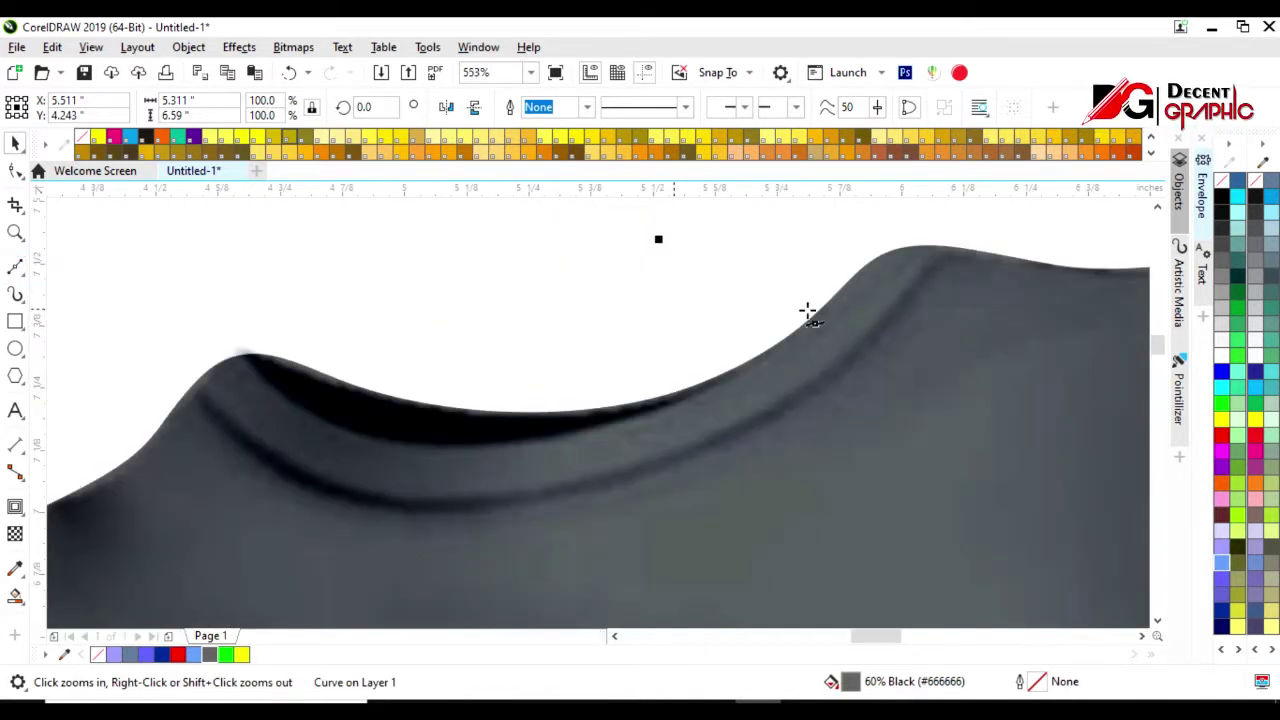
click(975, 250)
drag(892, 313, 845, 372)
drag(692, 455, 651, 466)
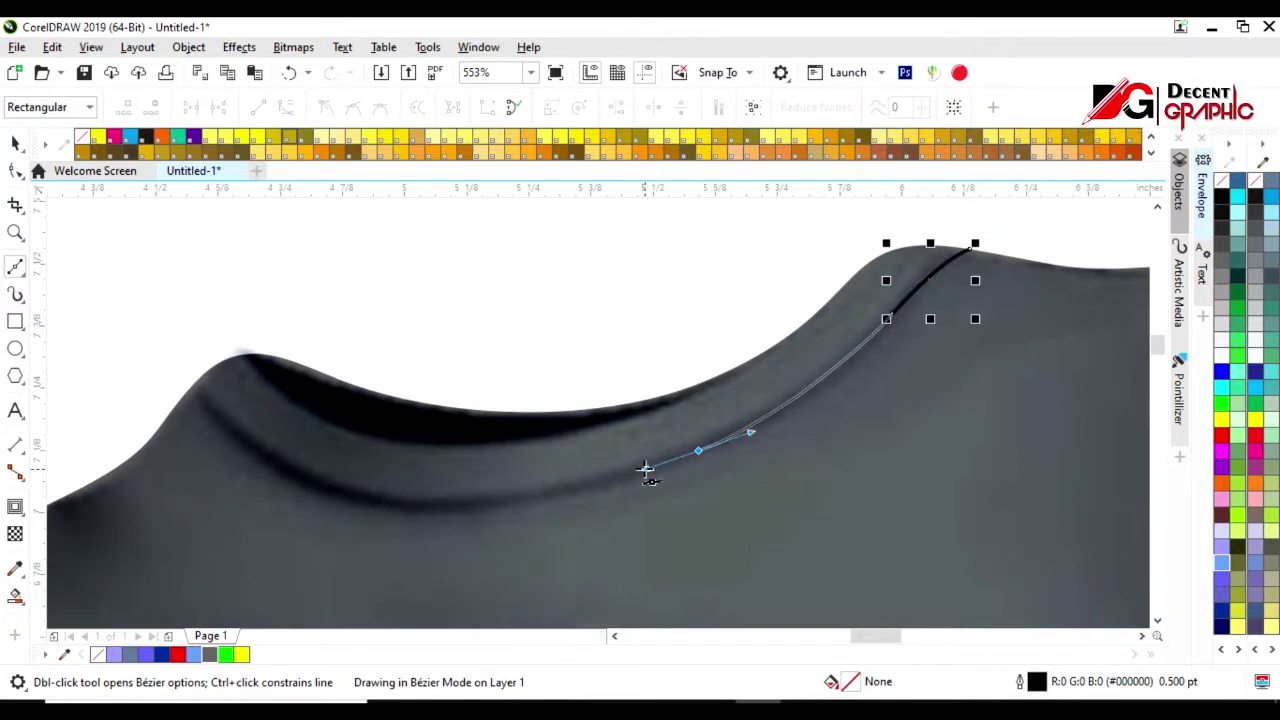
drag(402, 508, 325, 495)
drag(177, 371, 124, 284)
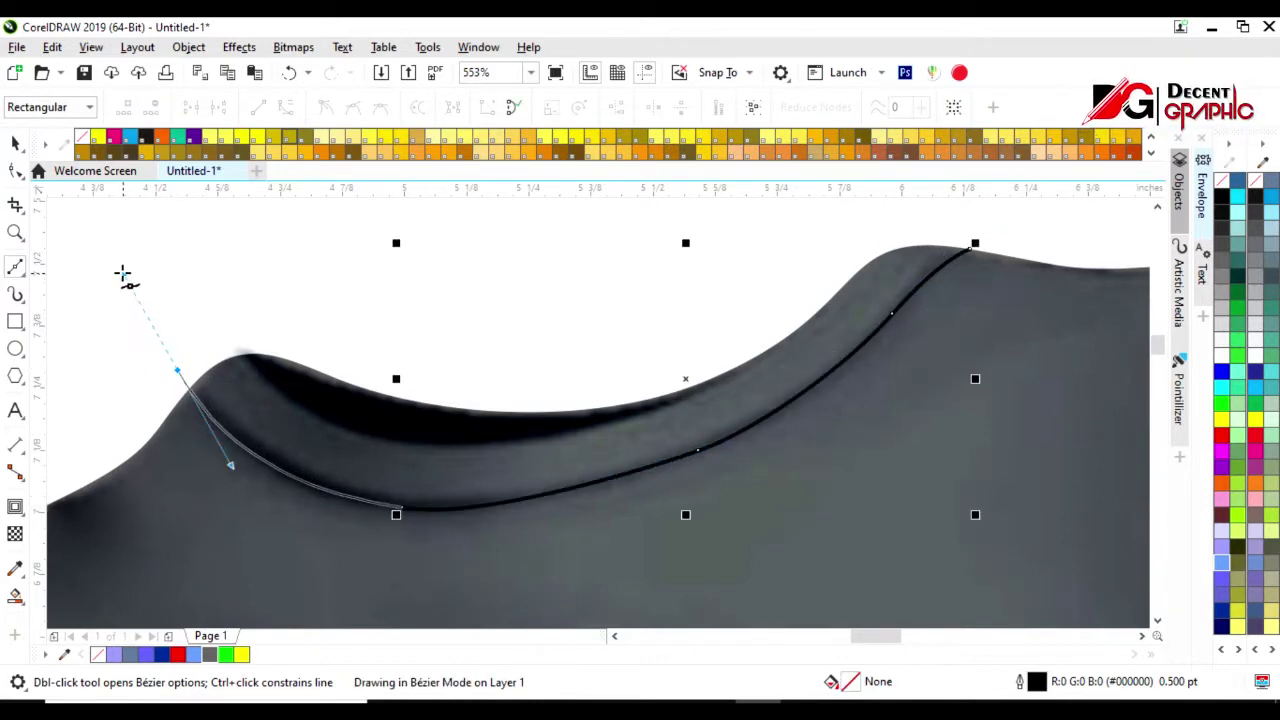
key(space)
Smart Fill the collar band between curve and neckline and make it white.
scroll(315, 305, down, 3)
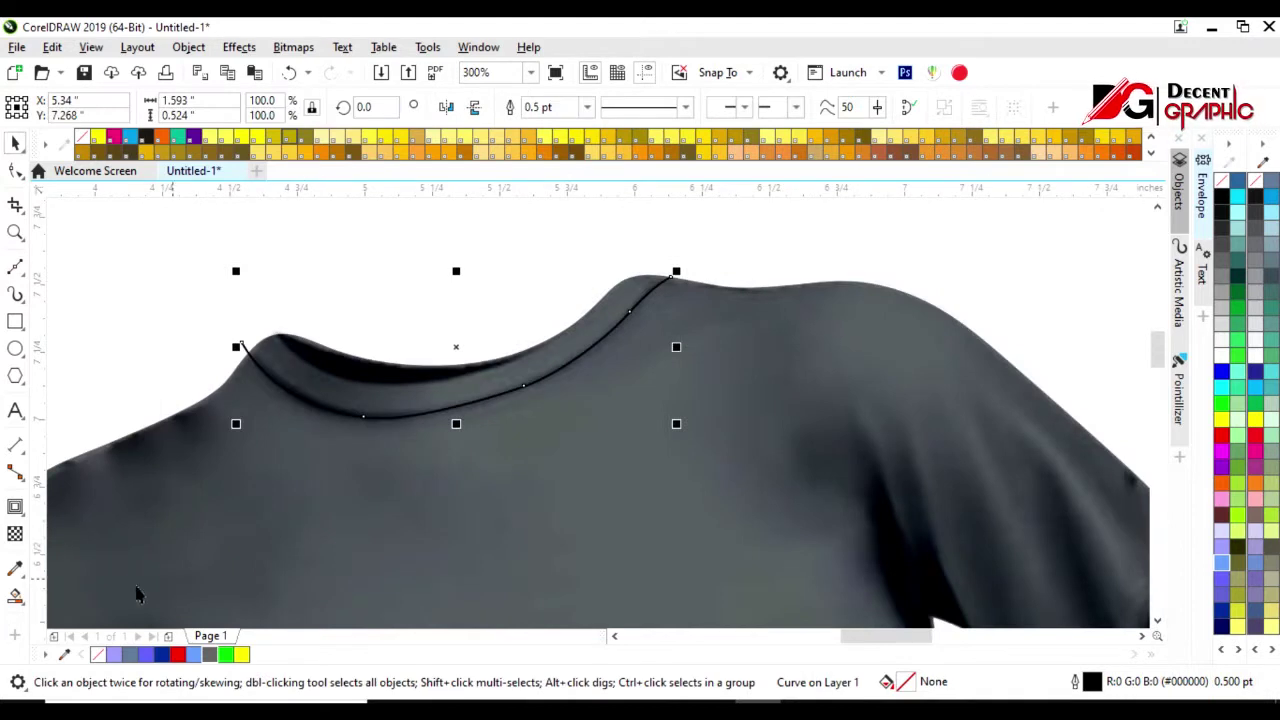
click(320, 391)
click(15, 143)
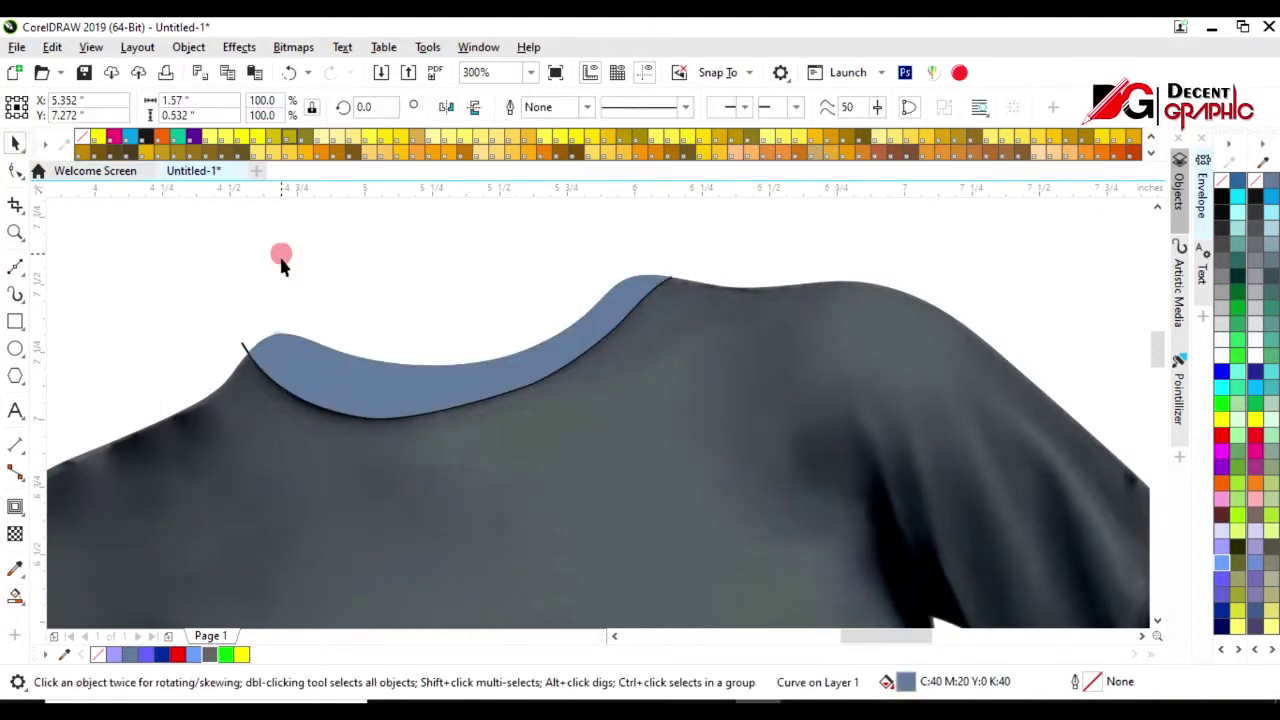
click(224, 352)
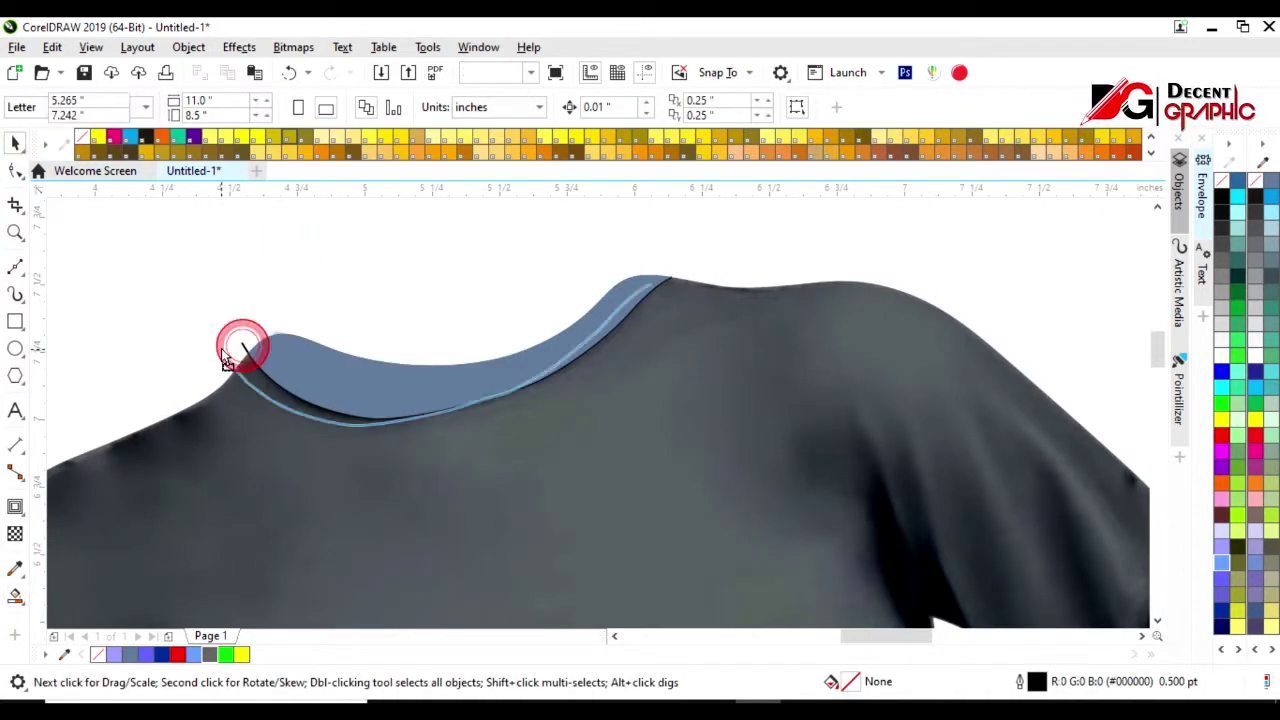
key(Delete)
click(594, 523)
scroll(423, 391, down, 3)
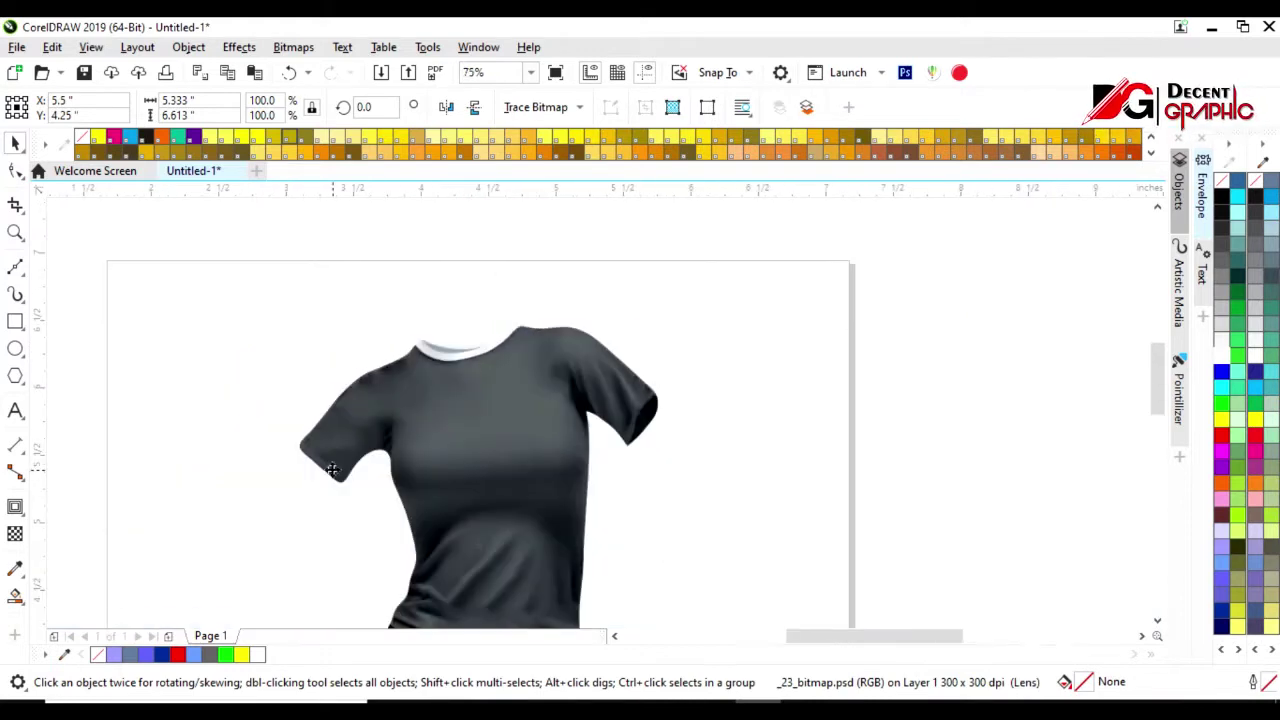
Draw a Bezier curve across the left sleeve cuff.
scroll(332, 470, up, 2)
key(F5)
scroll(294, 457, up, 2)
click(257, 349)
drag(308, 420, 345, 442)
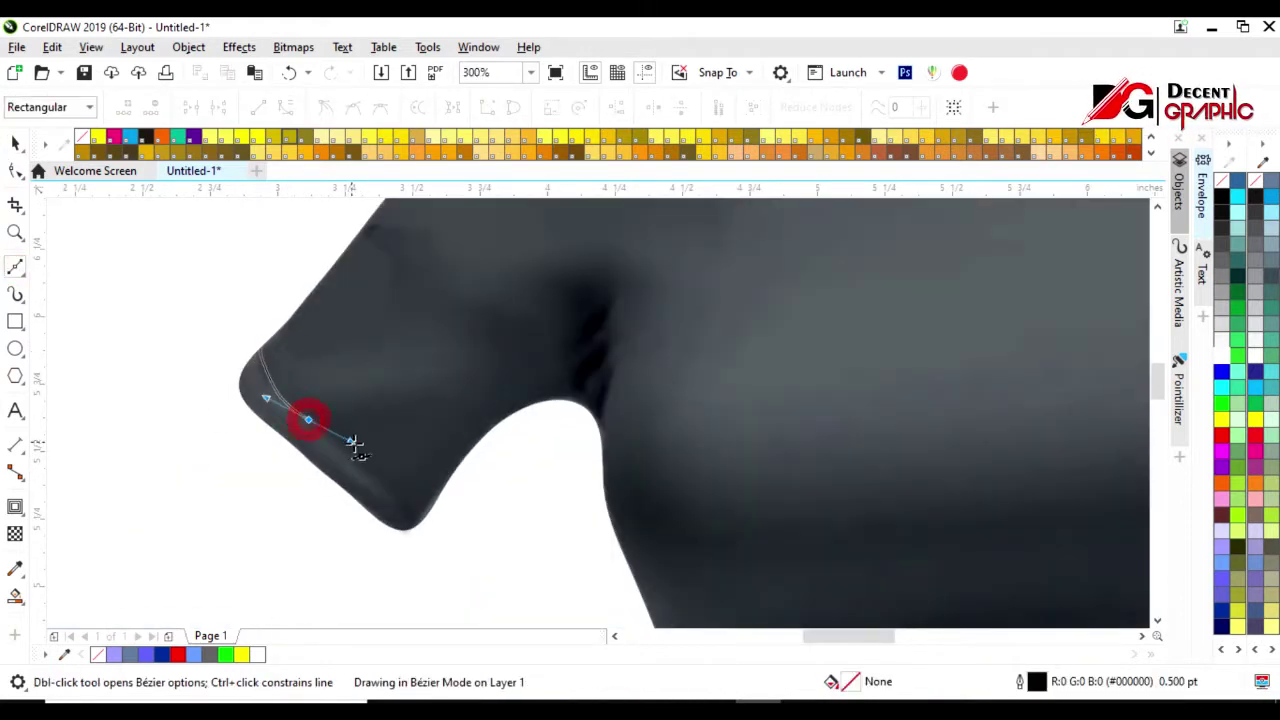
click(440, 533)
Smart Fill the left sleeve cuff band and colour it blue.
click(15, 596)
click(334, 457)
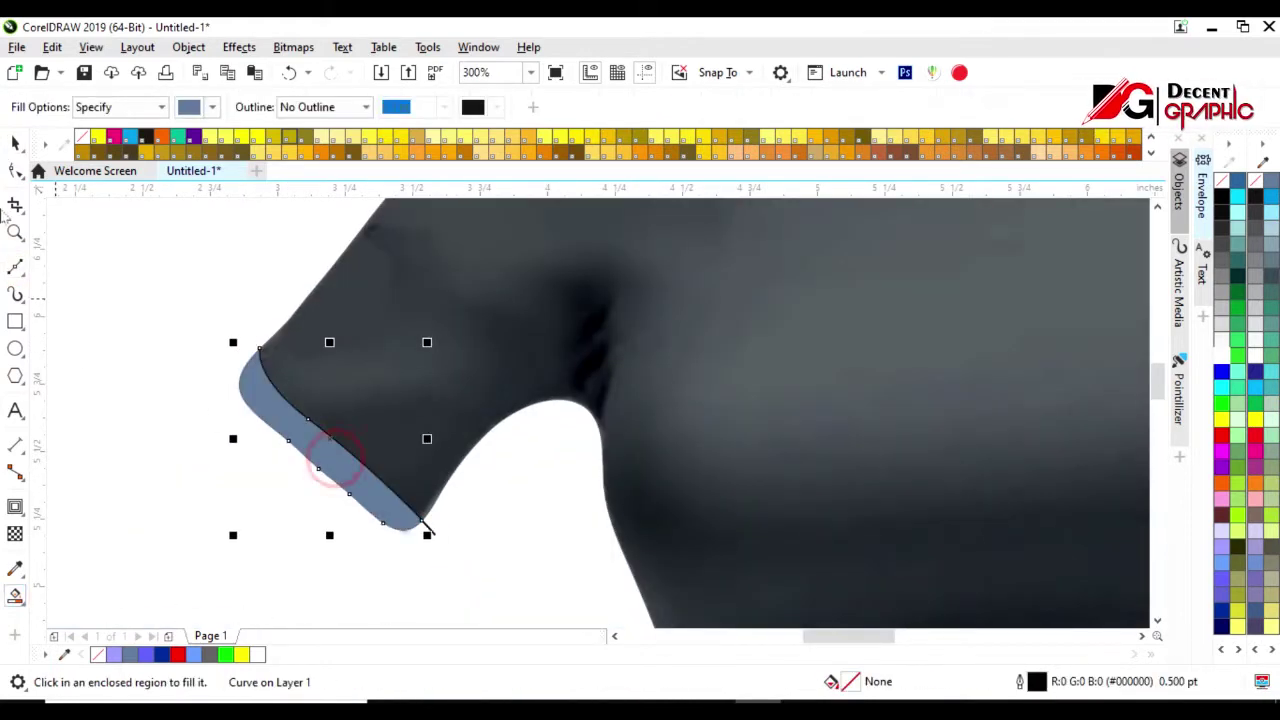
key(space)
click(371, 500)
click(1221, 387)
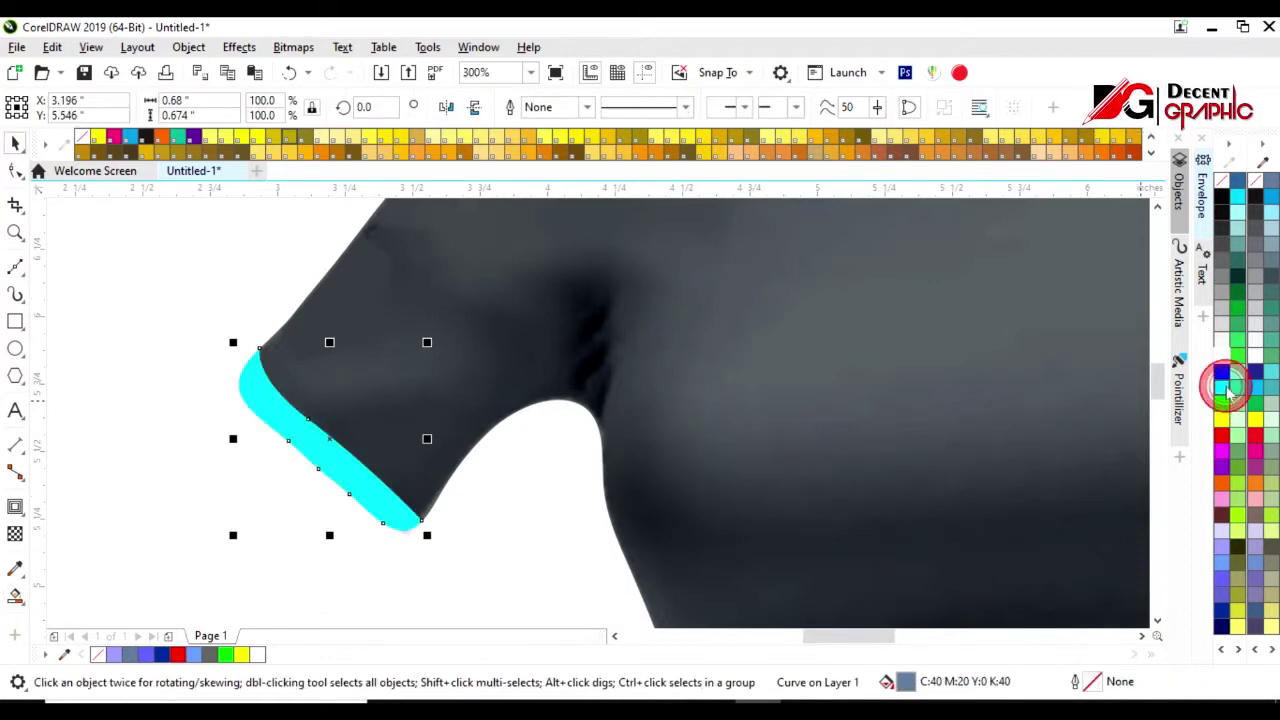
click(1222, 567)
click(640, 480)
Recolour the collar trim red and select the left sleeve band.
scroll(251, 380, down, 4)
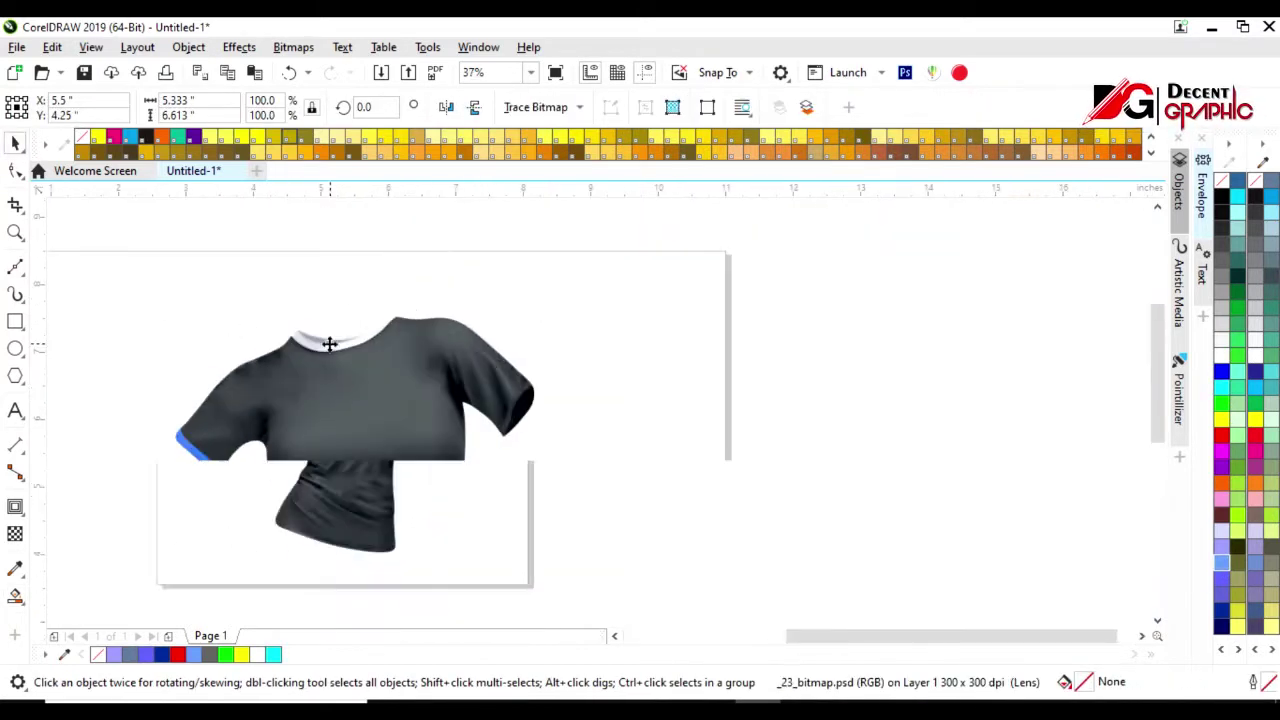
click(350, 345)
click(1222, 565)
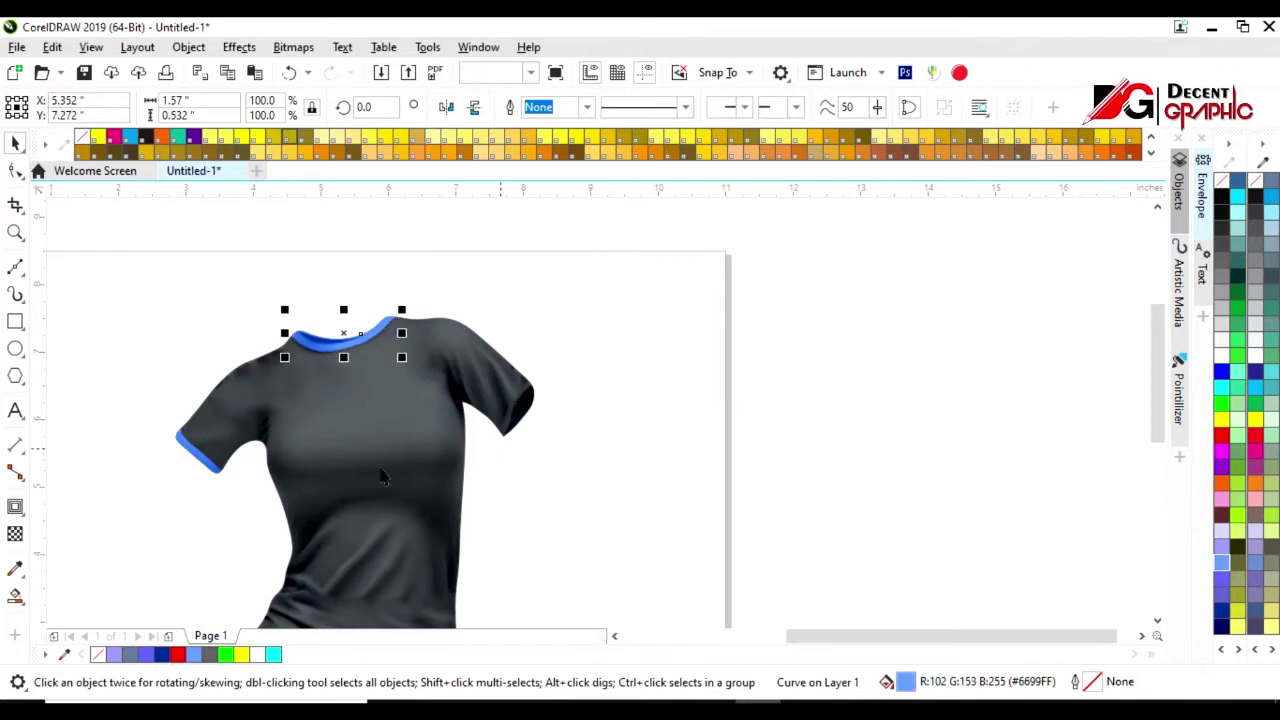
click(1221, 435)
click(143, 380)
click(196, 445)
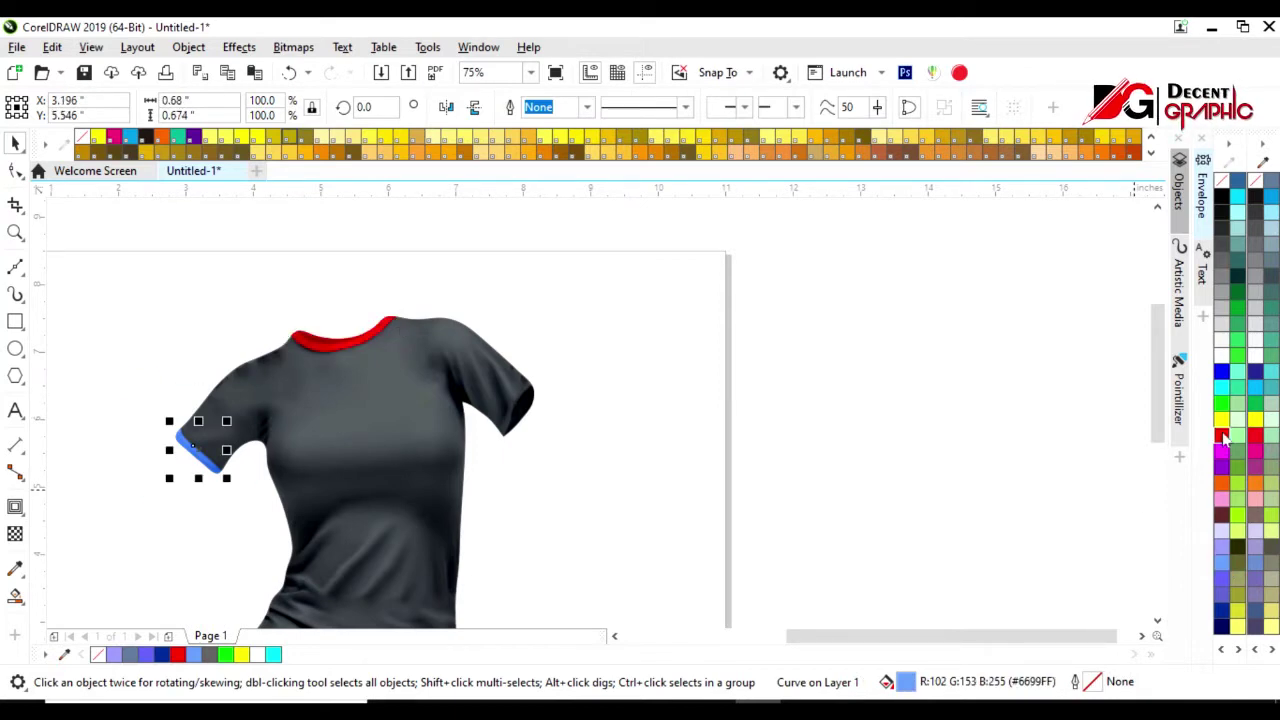
scroll(458, 421, up, 2)
key(F5)
scroll(529, 400, up, 2)
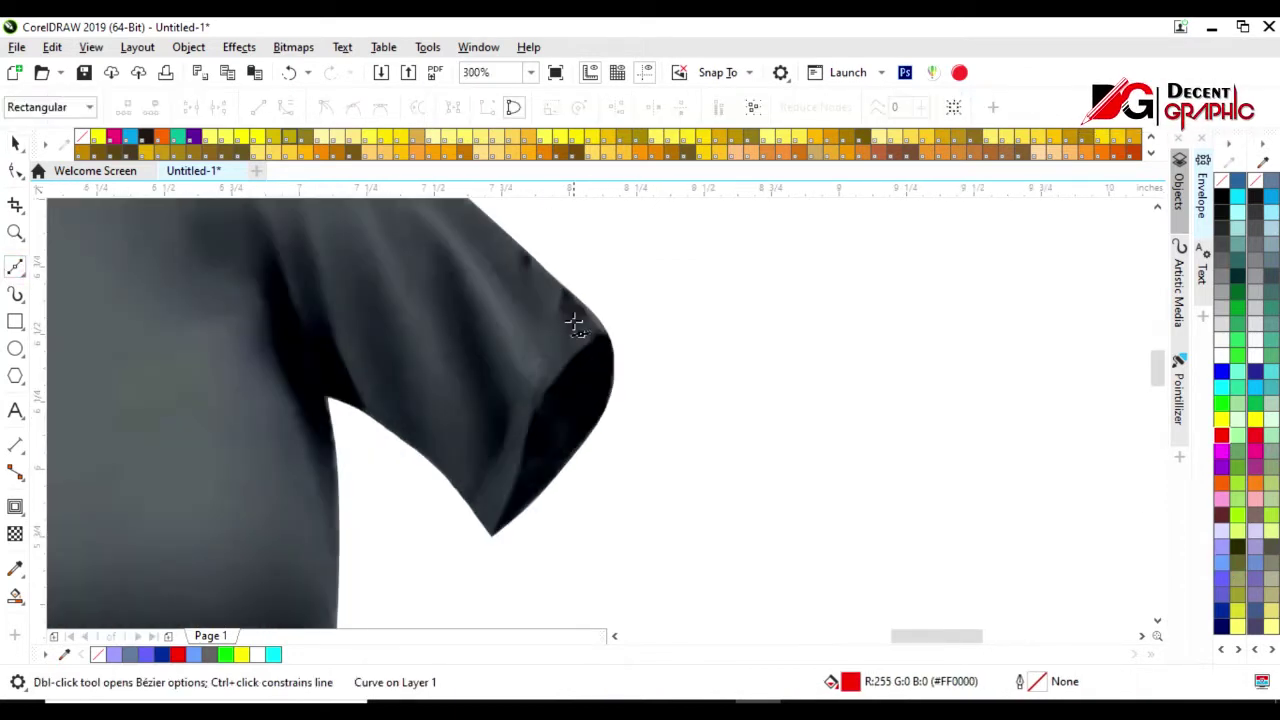
Draw two Bezier curves along the right sleeve hem to outline a cuff band.
click(594, 311)
drag(541, 356, 545, 349)
drag(502, 431, 495, 472)
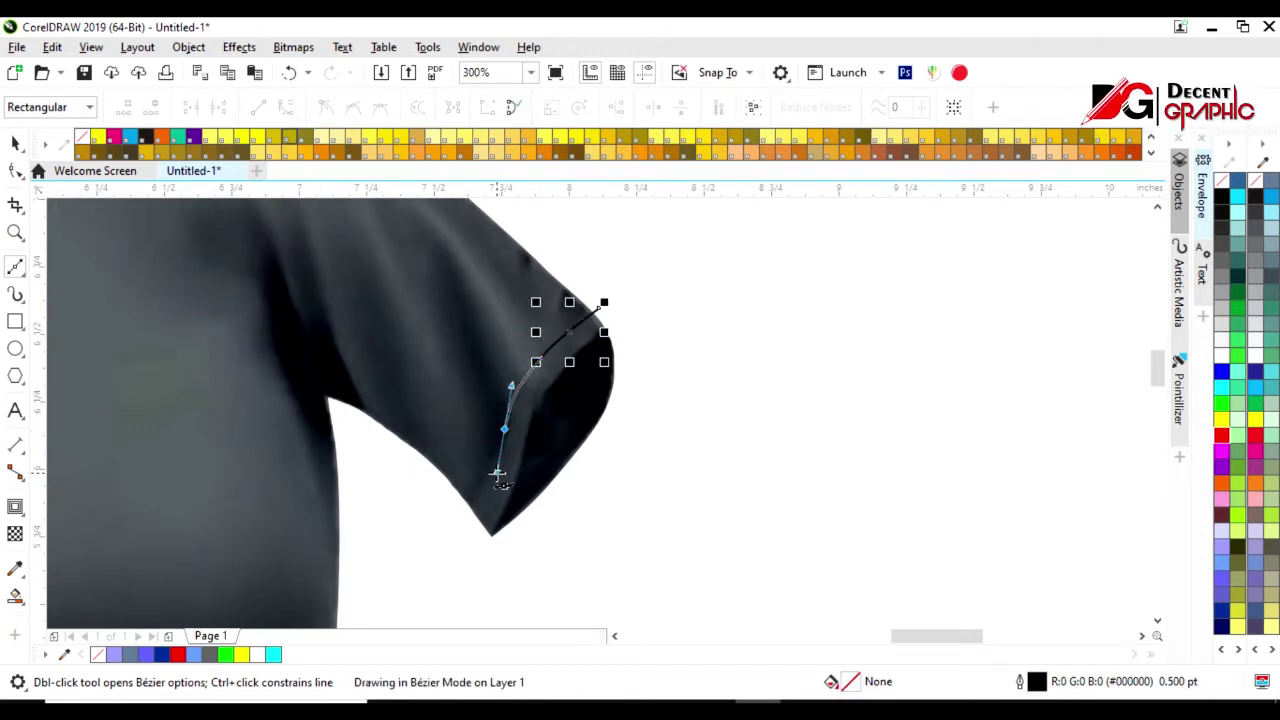
click(459, 523)
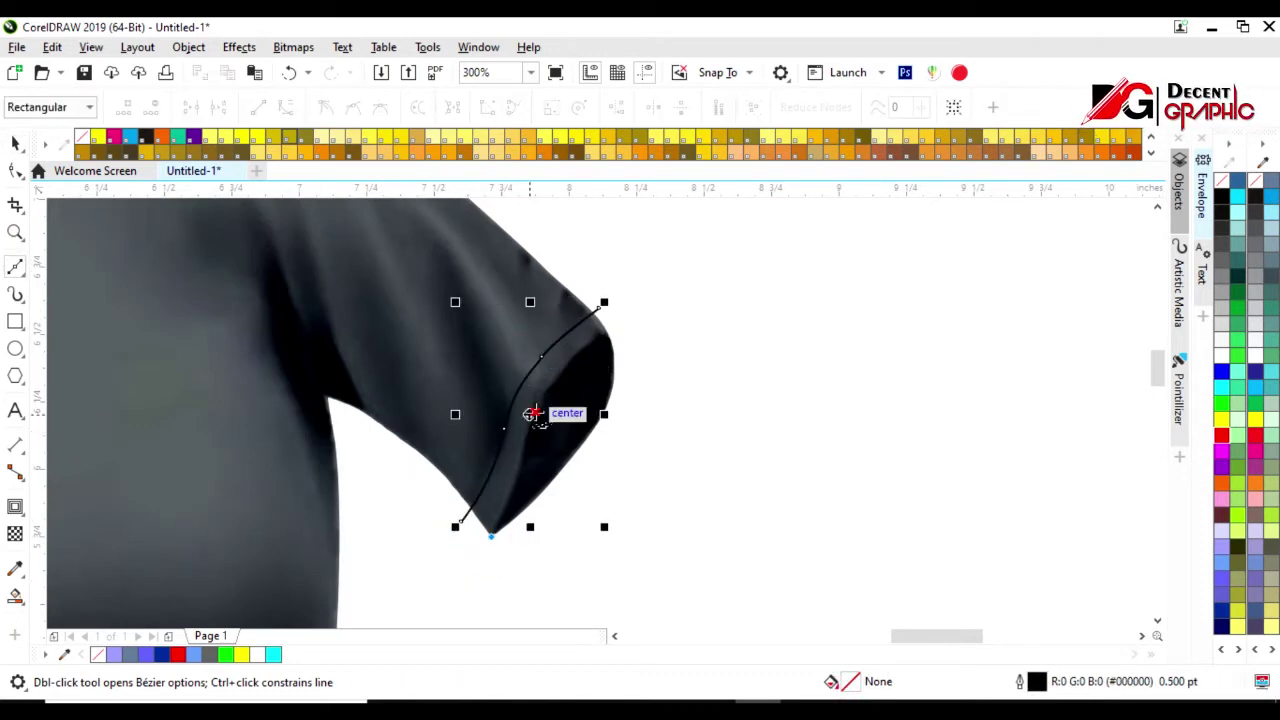
drag(600, 309, 632, 324)
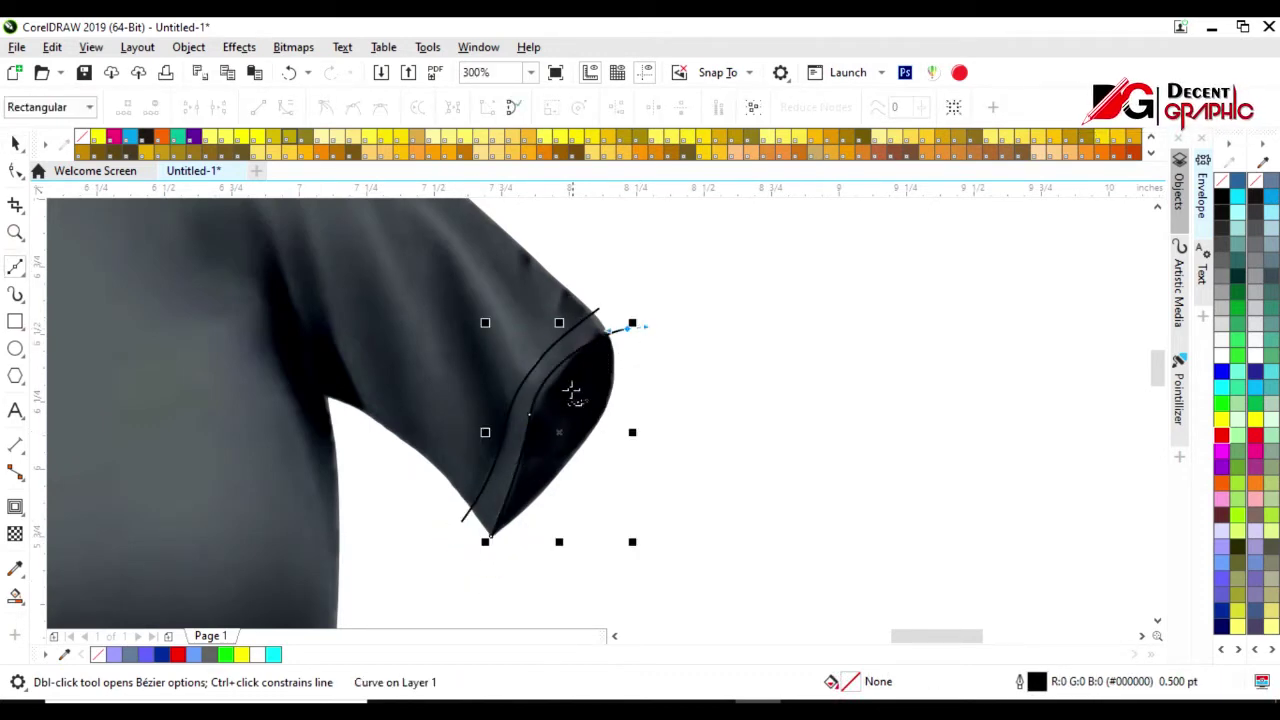
click(529, 414)
drag(566, 370, 576, 365)
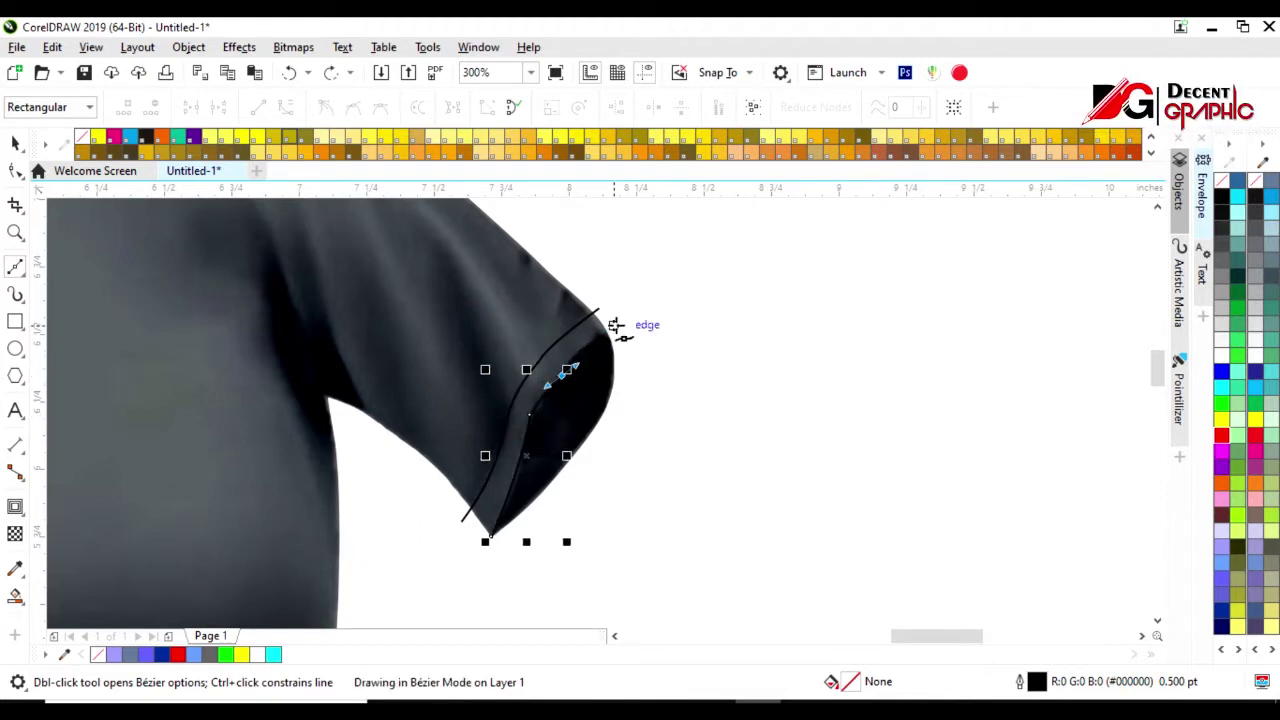
drag(655, 313, 655, 313)
key(space)
Smart Fill the right sleeve band between the curves and colour it red.
click(537, 388)
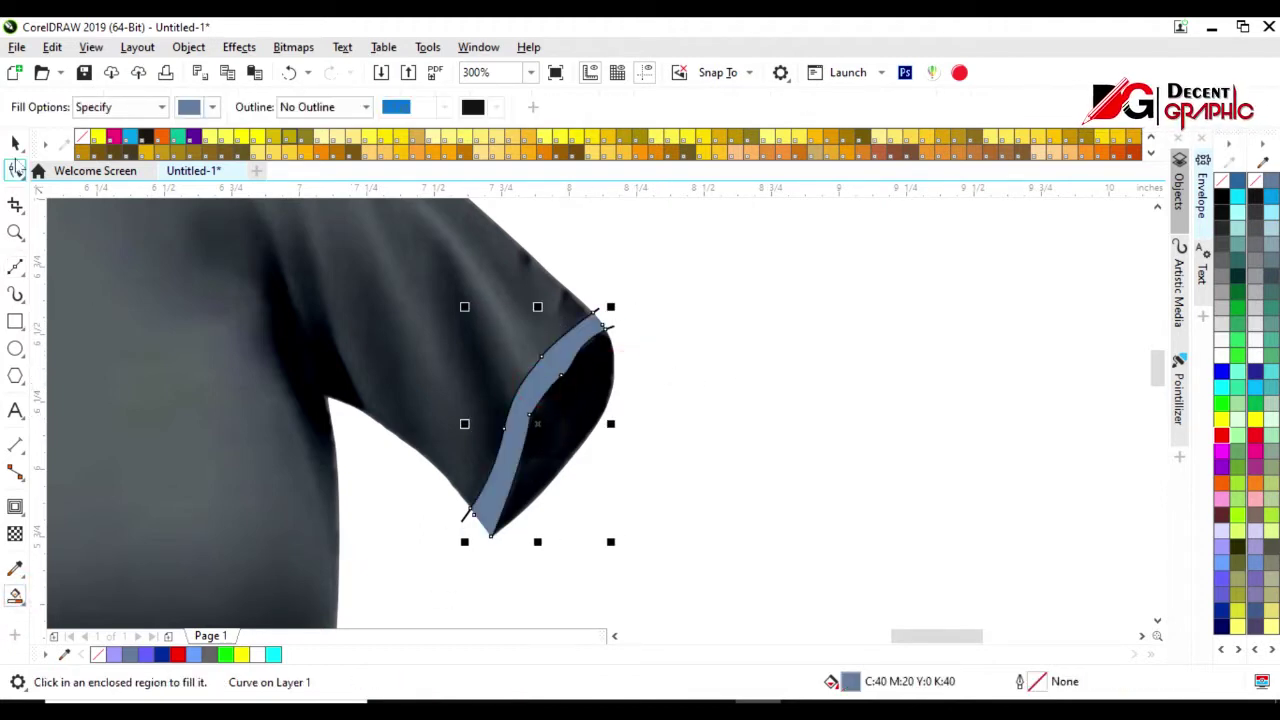
key(space)
key(Escape)
click(484, 505)
click(1221, 436)
Zoom out to the whole shirt and draw a small square beside it.
click(388, 378)
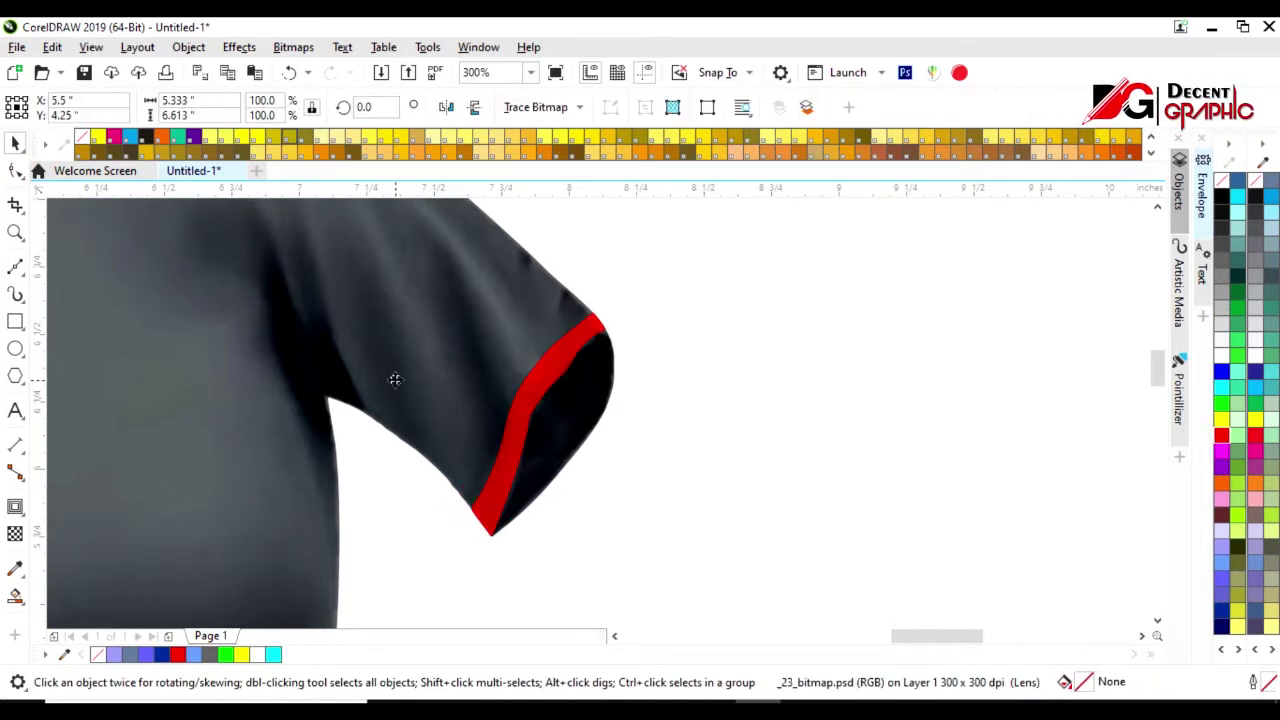
key(F4)
click(331, 423)
click(605, 360)
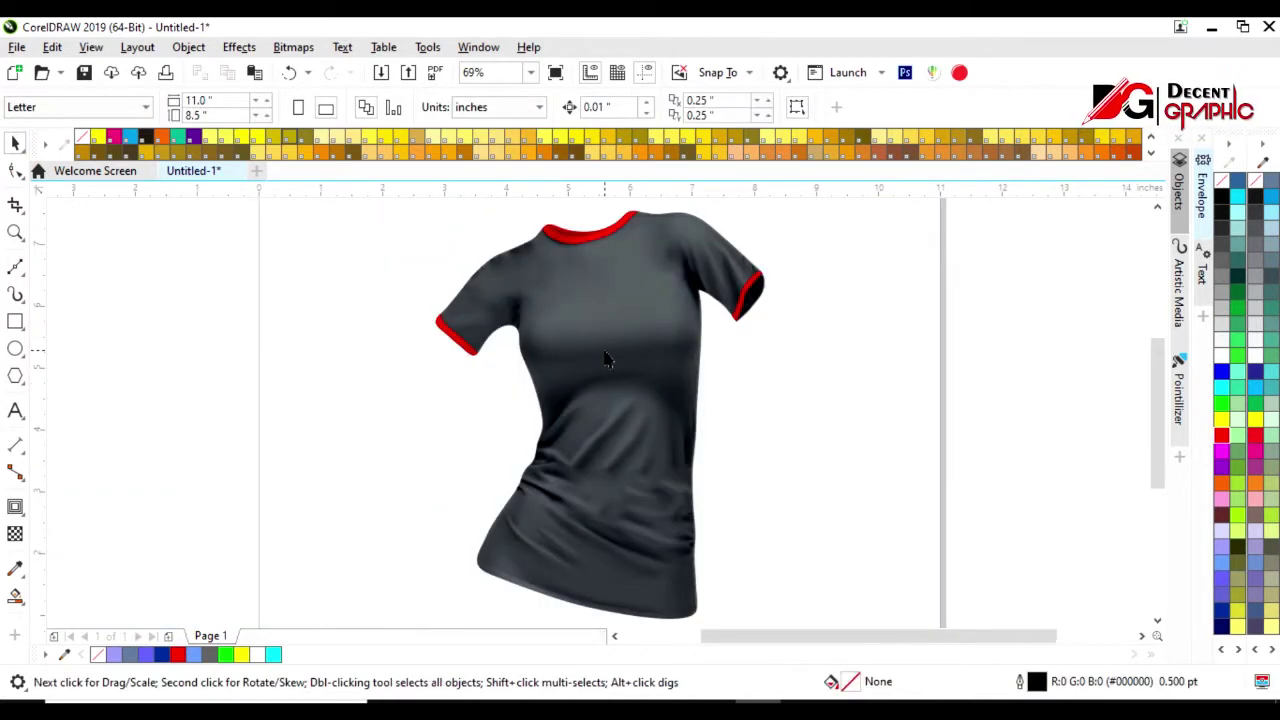
scroll(576, 279, up, 3)
click(15, 321)
drag(122, 284, 222, 383)
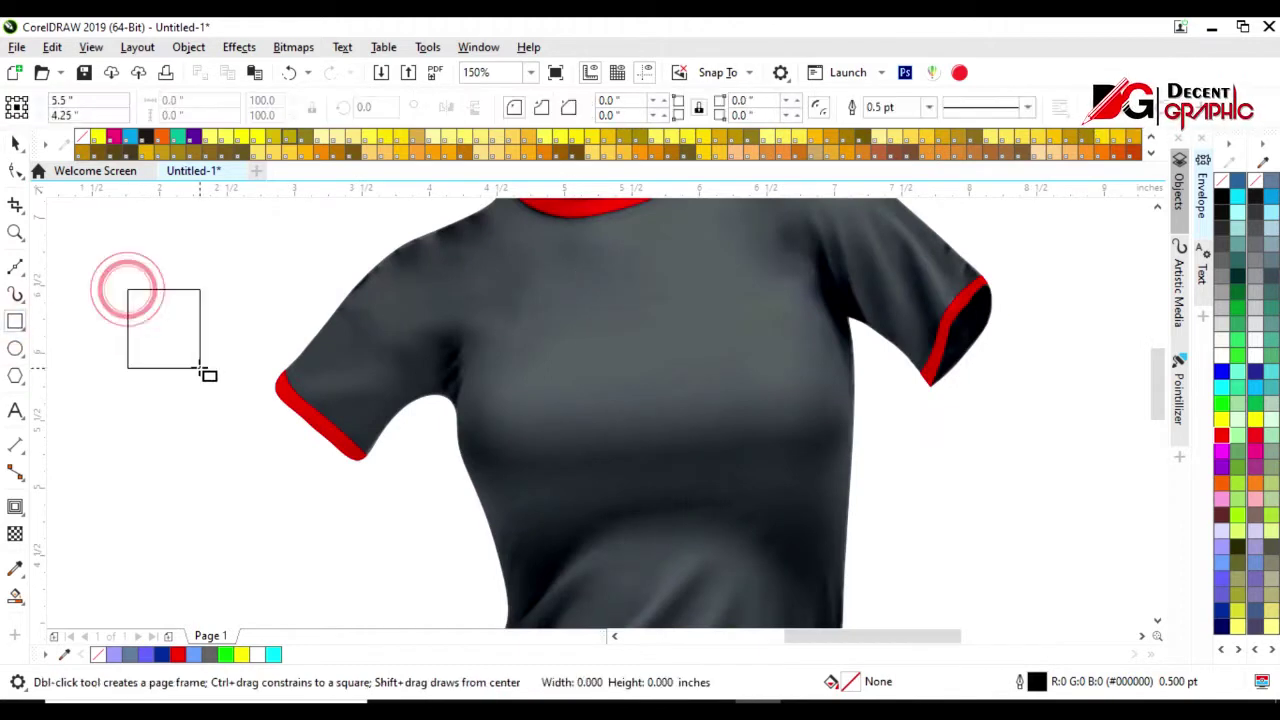
Give the square a 4 pt outline and rotate it 45° into a diamond.
click(15, 143)
click(928, 107)
click(879, 239)
mouse_move(222, 284)
mouse_down()
mouse_move(211, 295)
mouse_move(242, 340)
mouse_up()
click(167, 342)
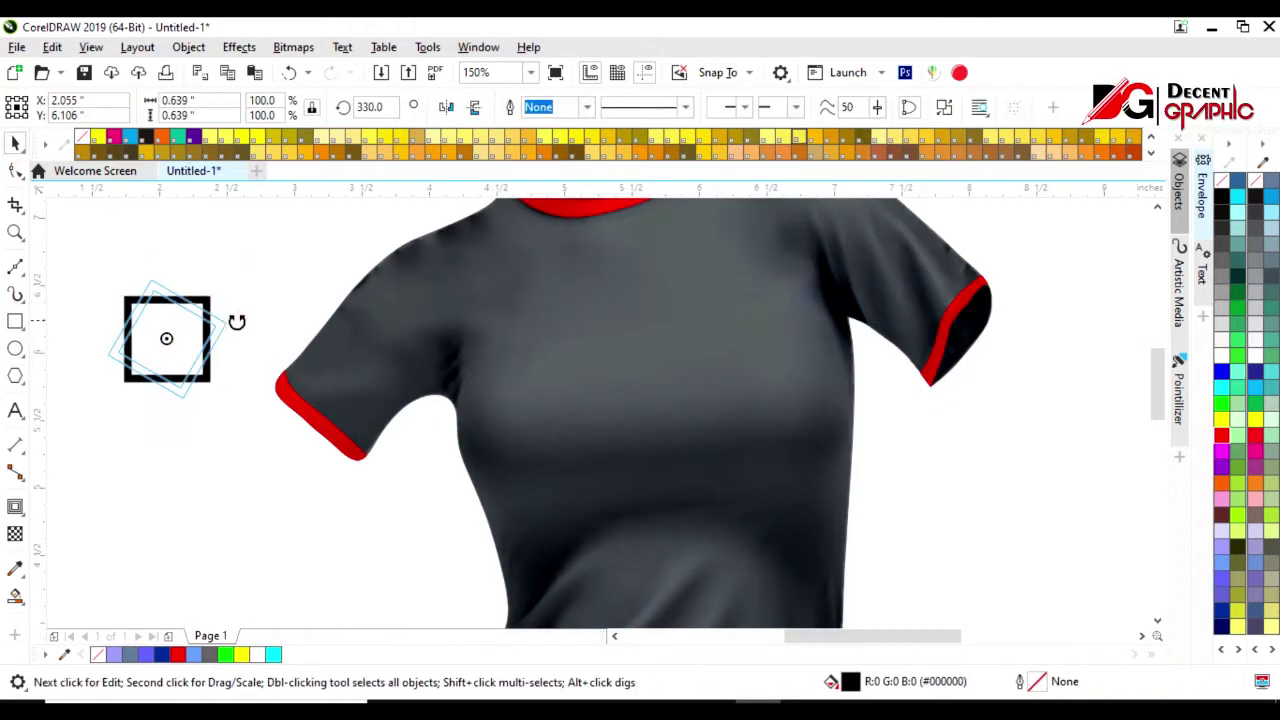
Add a wide black rectangle centred across the diamond.
click(15, 321)
drag(75, 307, 241, 370)
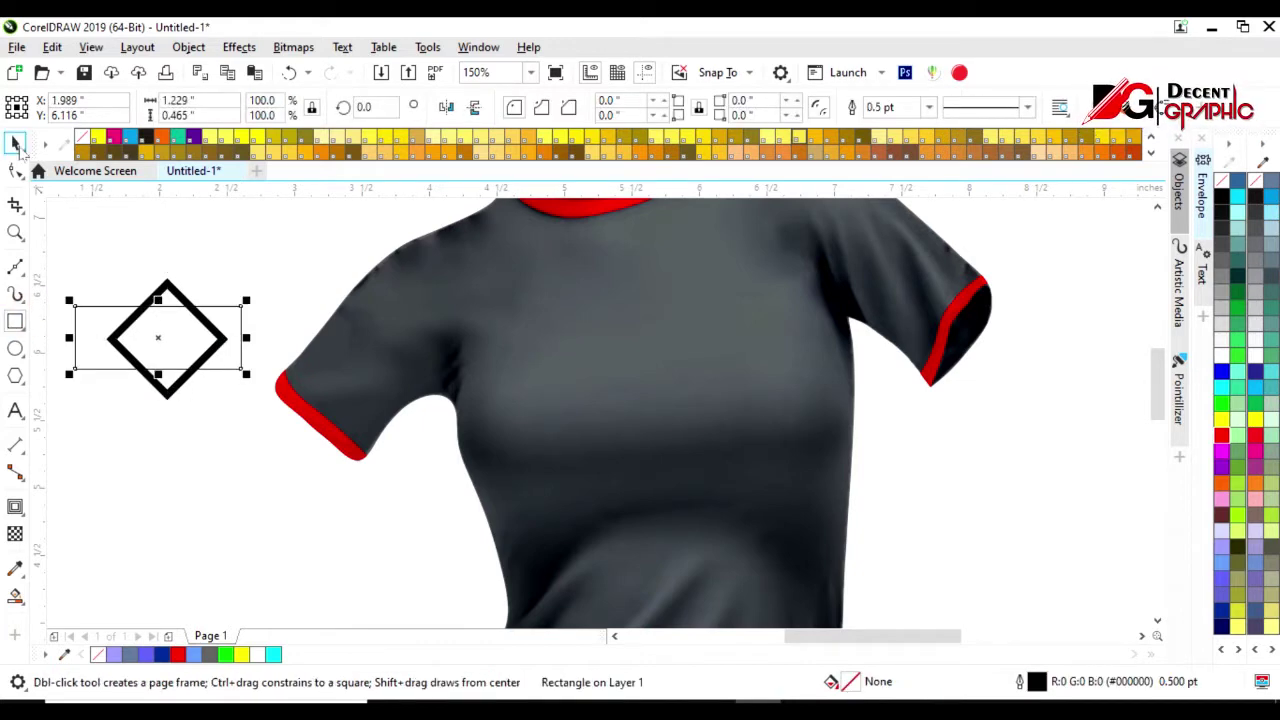
key(space)
shift+click(172, 292)
key(c)
scroll(170, 334, up, 2)
mouse_move(214, 312)
mouse_down()
mouse_move(305, 320)
mouse_move(300, 292)
mouse_up()
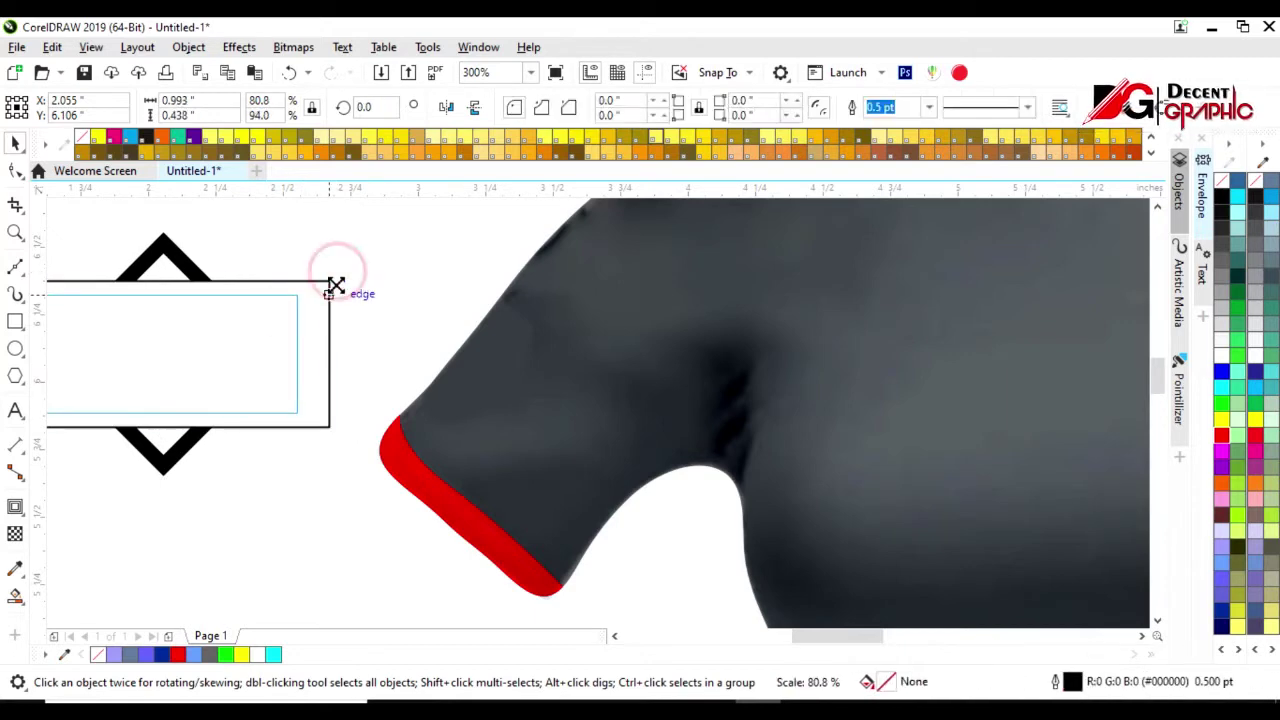
click(1222, 211)
scroll(332, 315, down, 2)
scroll(258, 342, up, 2)
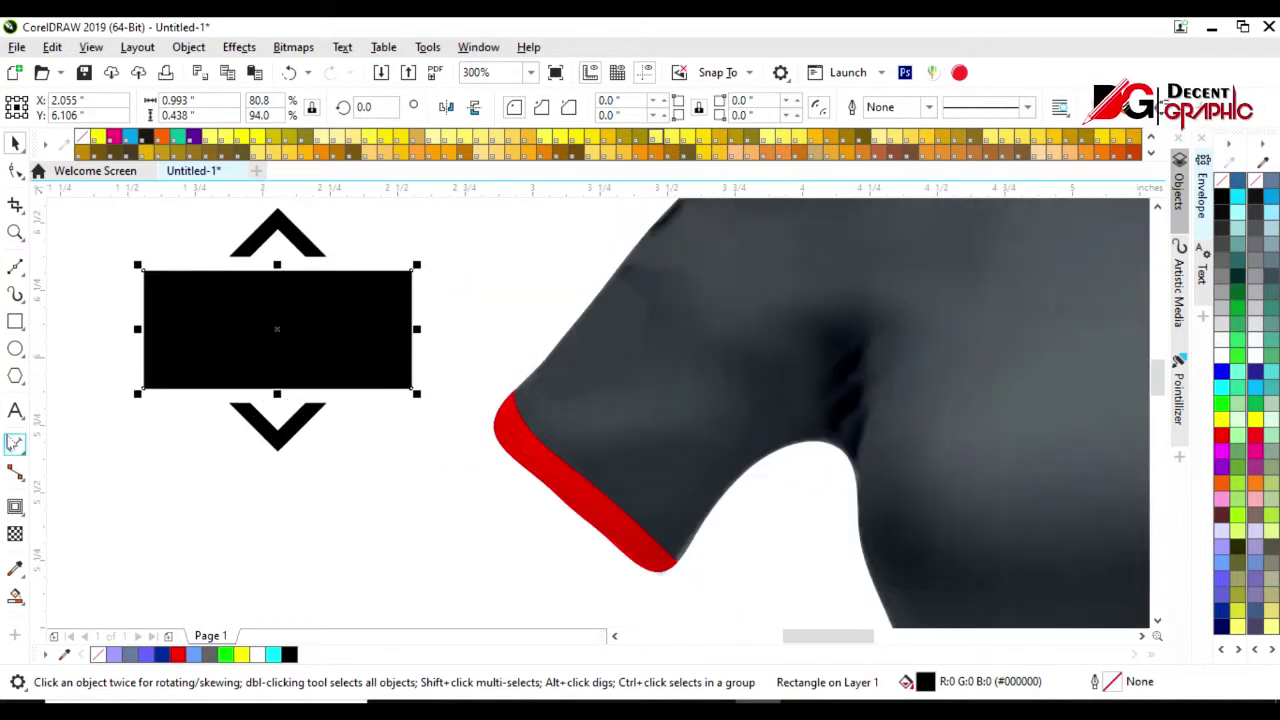
Add bold white 'LOGO' text centred on the black rectangle.
key(F8)
click(257, 505)
text(LOGO)
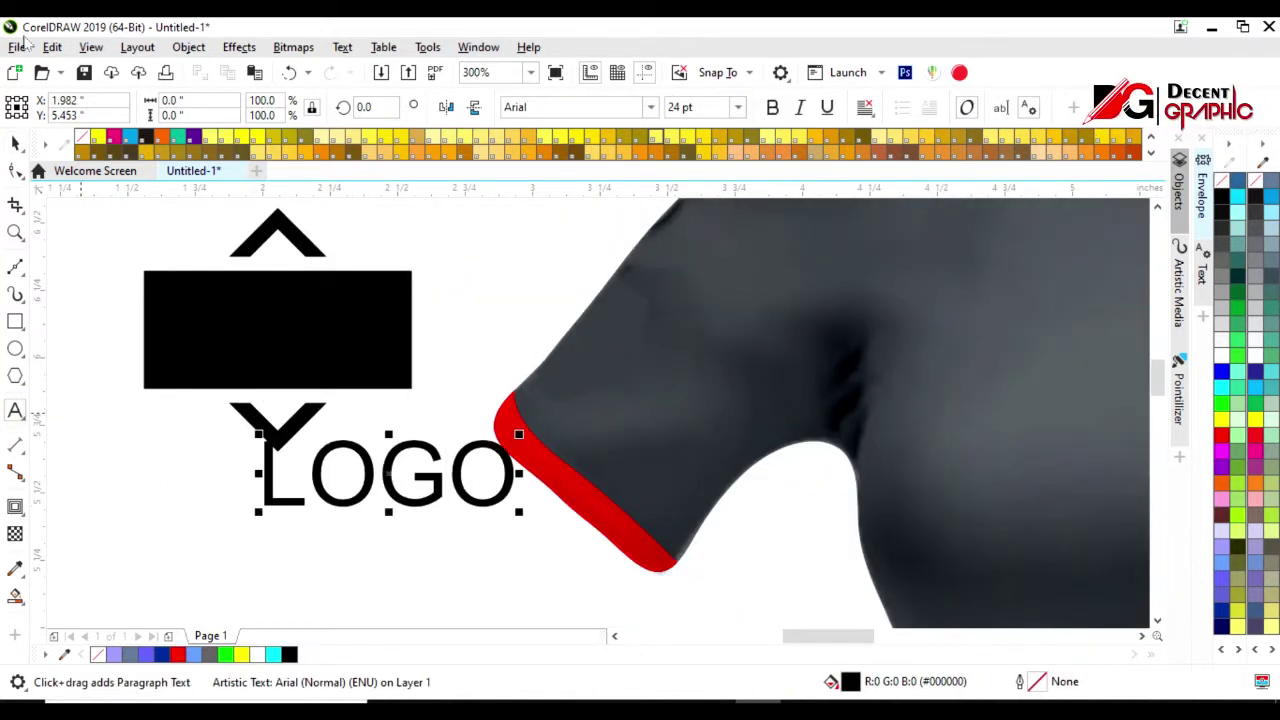
click(772, 107)
click(1222, 341)
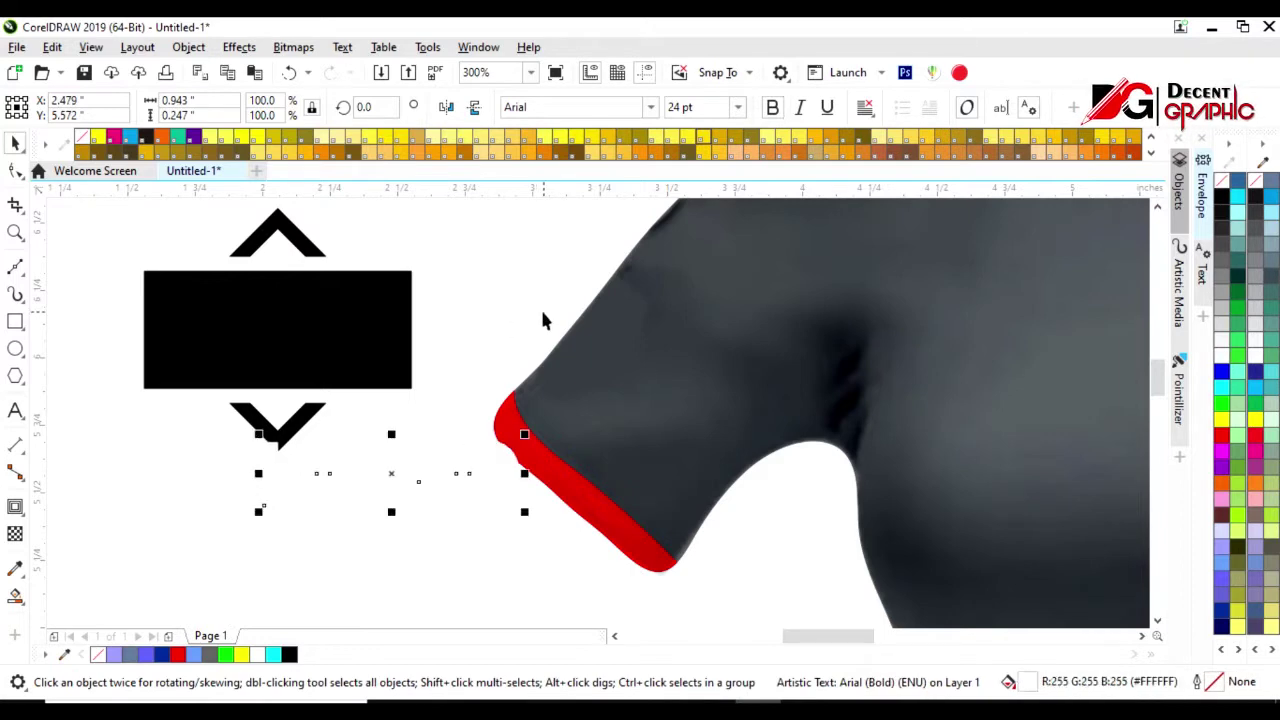
shift+click(388, 321)
key(c)
key(e)
Shorten the black bar, convert LOGO to curves, and select all emblem parts.
click(471, 280)
scroll(206, 277, up, 1)
click(206, 277)
drag(358, 480, 358, 449)
click(557, 400)
key(ctrl+q)
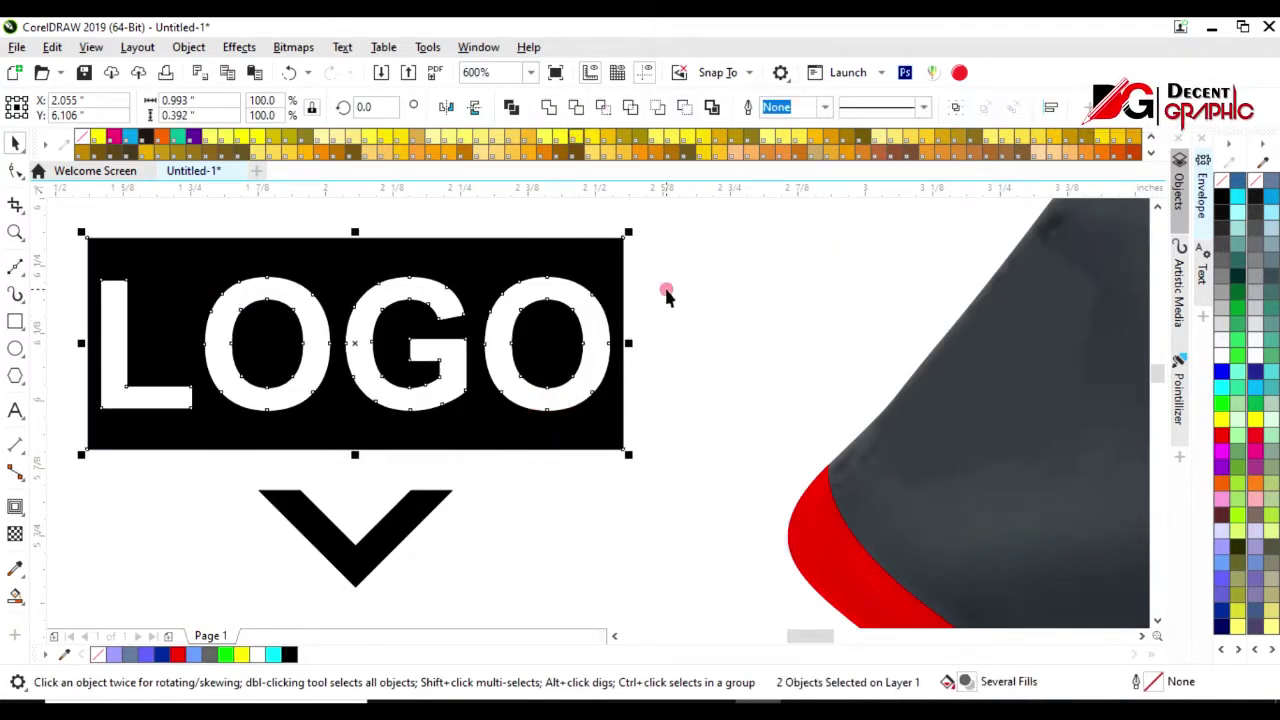
key(Escape)
scroll(441, 408, down, 1)
drag(586, 236, 206, 551)
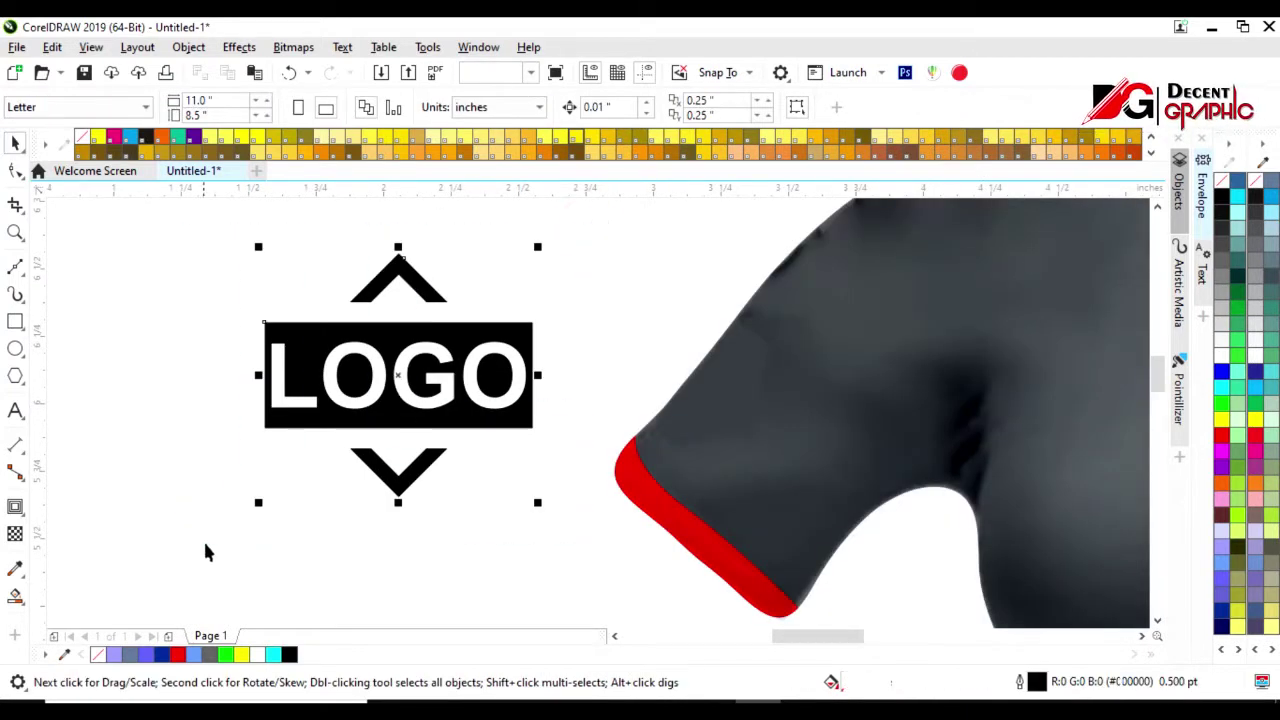
Group the LOGO emblem, place it on the chest, colour it red and tilt it about 8.6°.
key(ctrl+g)
scroll(235, 450, down, 1)
drag(299, 462, 778, 490)
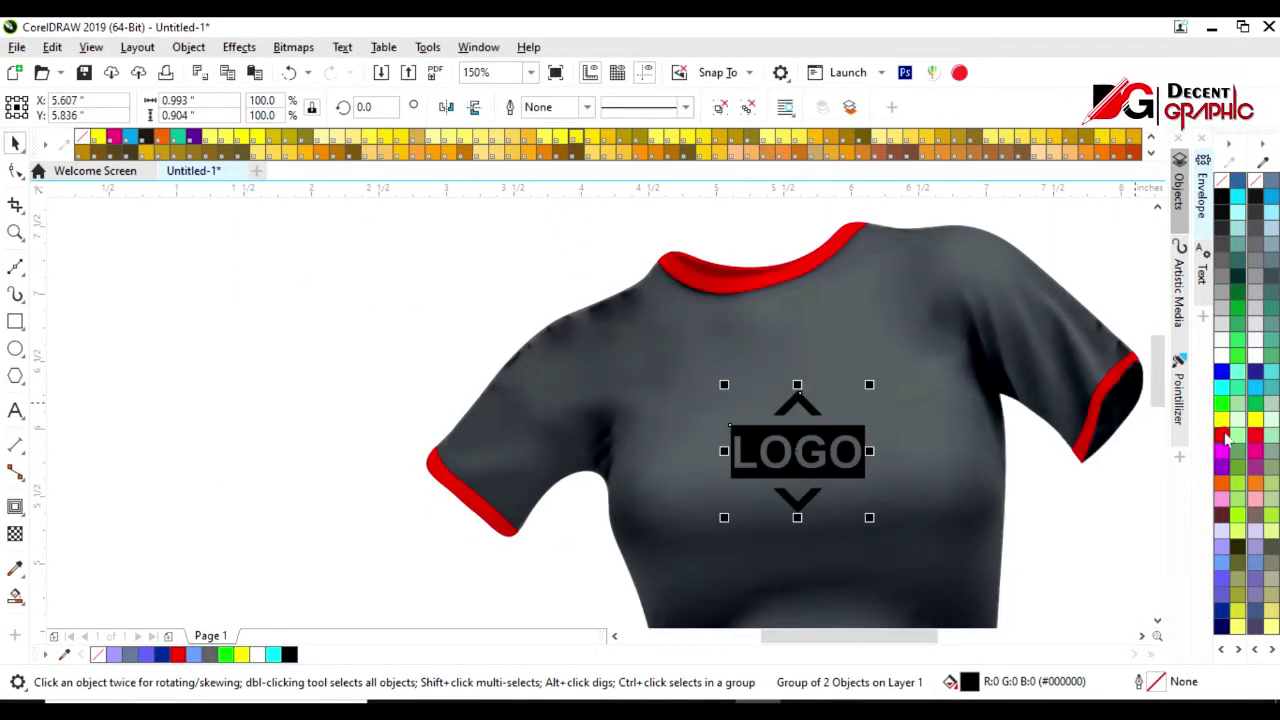
click(1225, 437)
click(814, 466)
drag(718, 383, 687, 432)
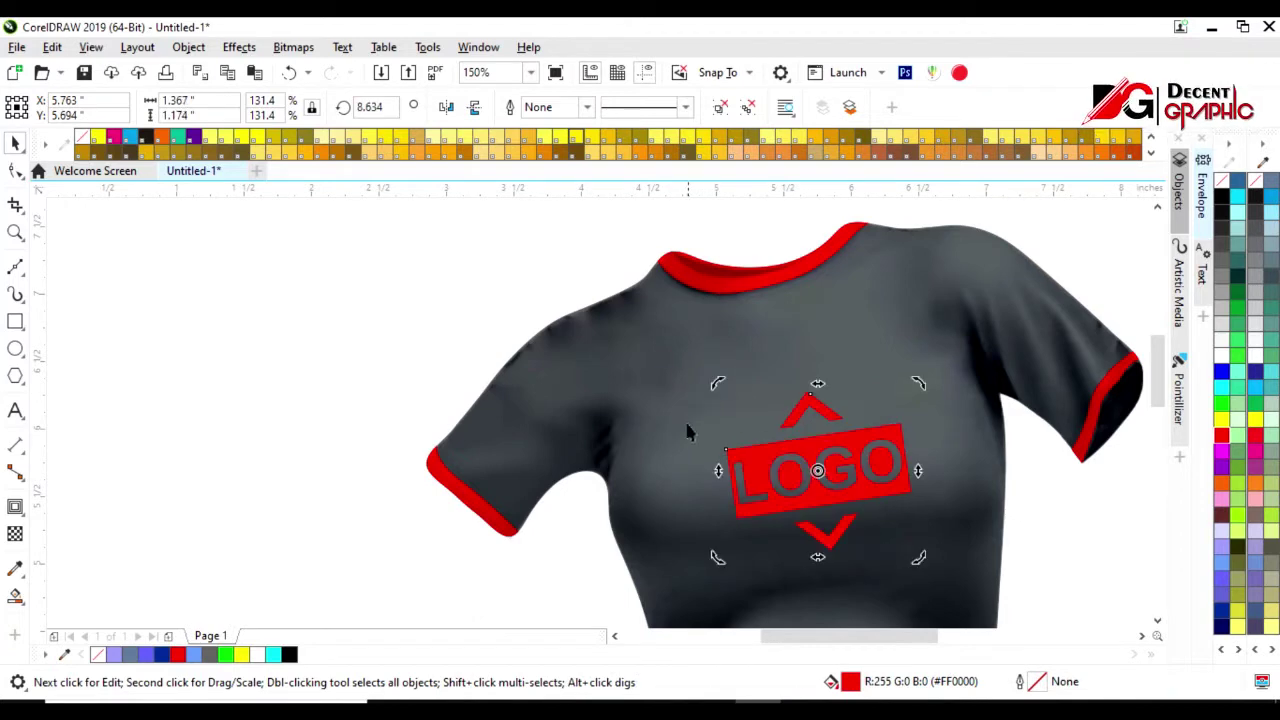
Duplicate the finished grey shirt to the left side of the page.
scroll(687, 432, down, 1)
click(751, 451)
click(752, 534)
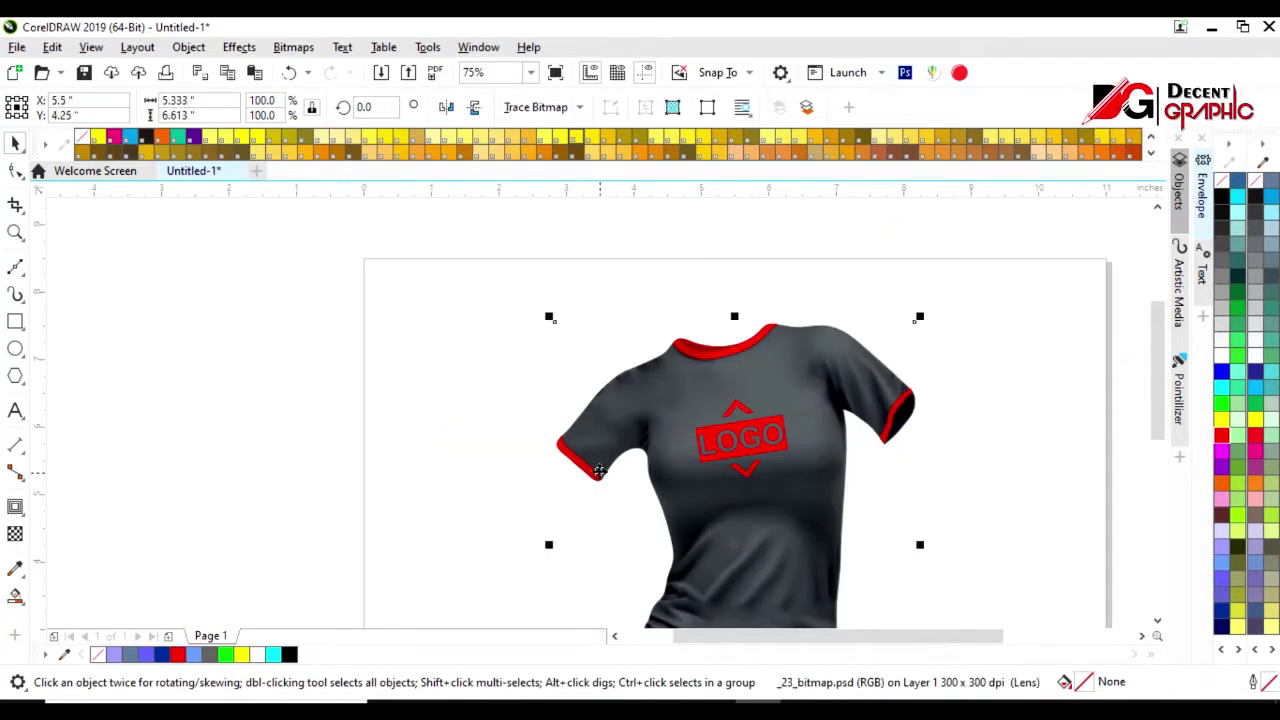
click(332, 390)
scroll(332, 390, down, 1)
scroll(527, 467, up, 1)
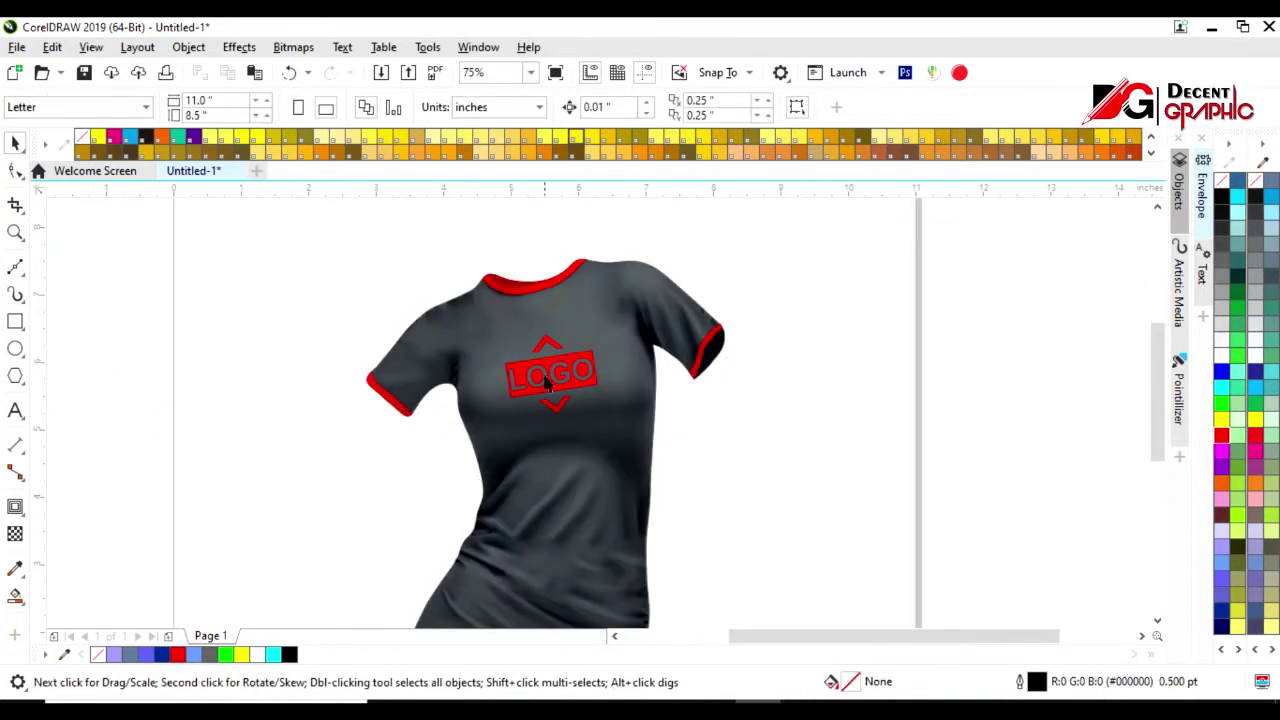
scroll(568, 346, down, 1)
scroll(568, 452, up, 1)
scroll(658, 582, down, 1)
scroll(628, 514, up, 1)
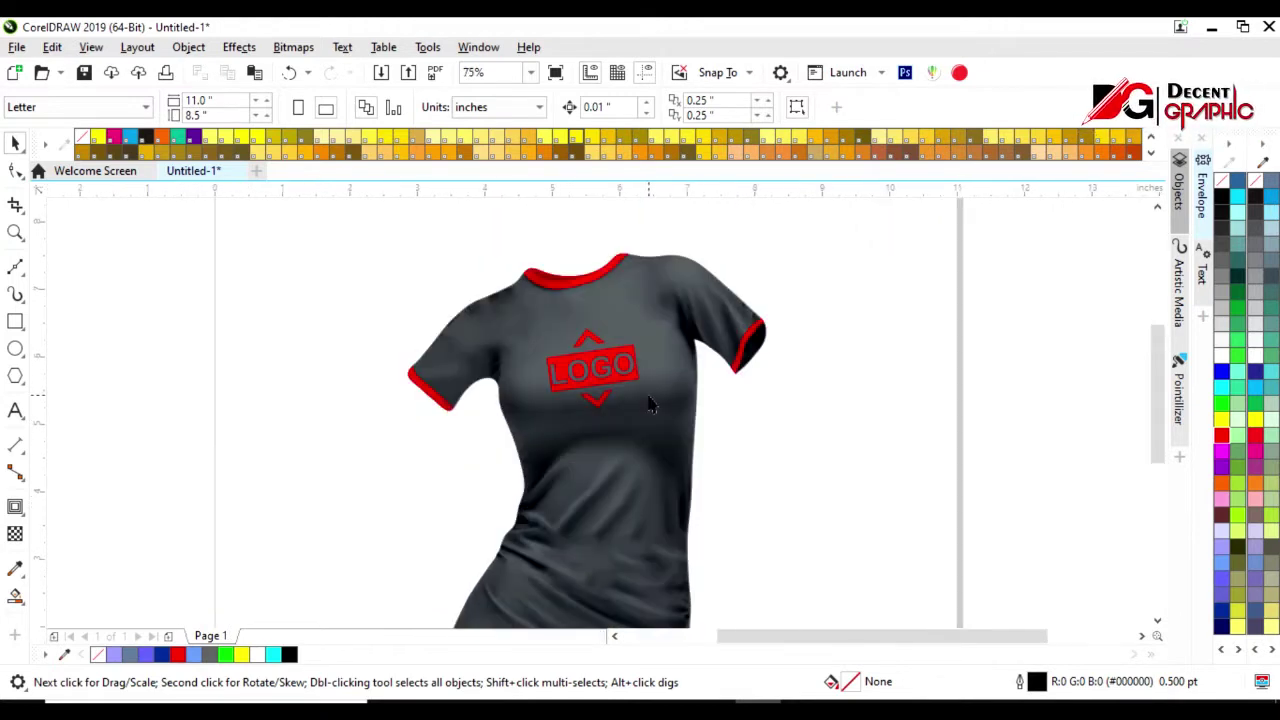
scroll(649, 405, down, 1)
drag(595, 490, 295, 490)
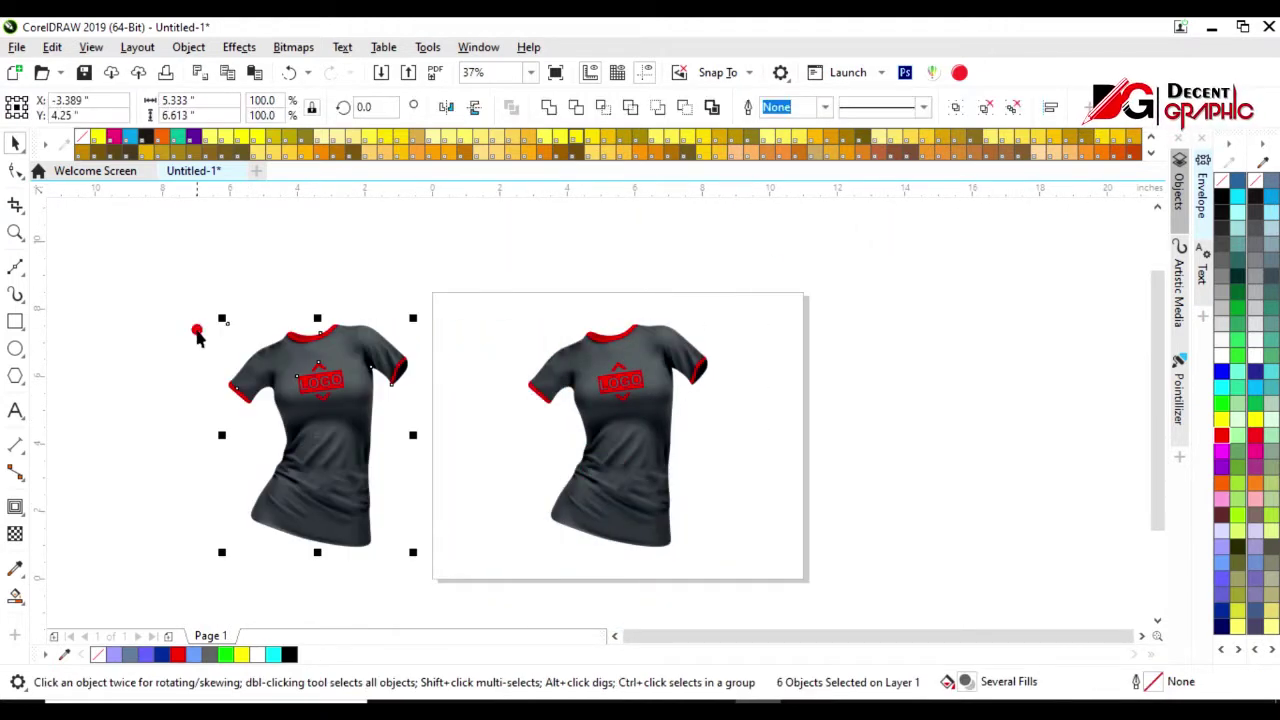
click(197, 338)
scroll(333, 344, up, 1)
scroll(333, 344, up, 1)
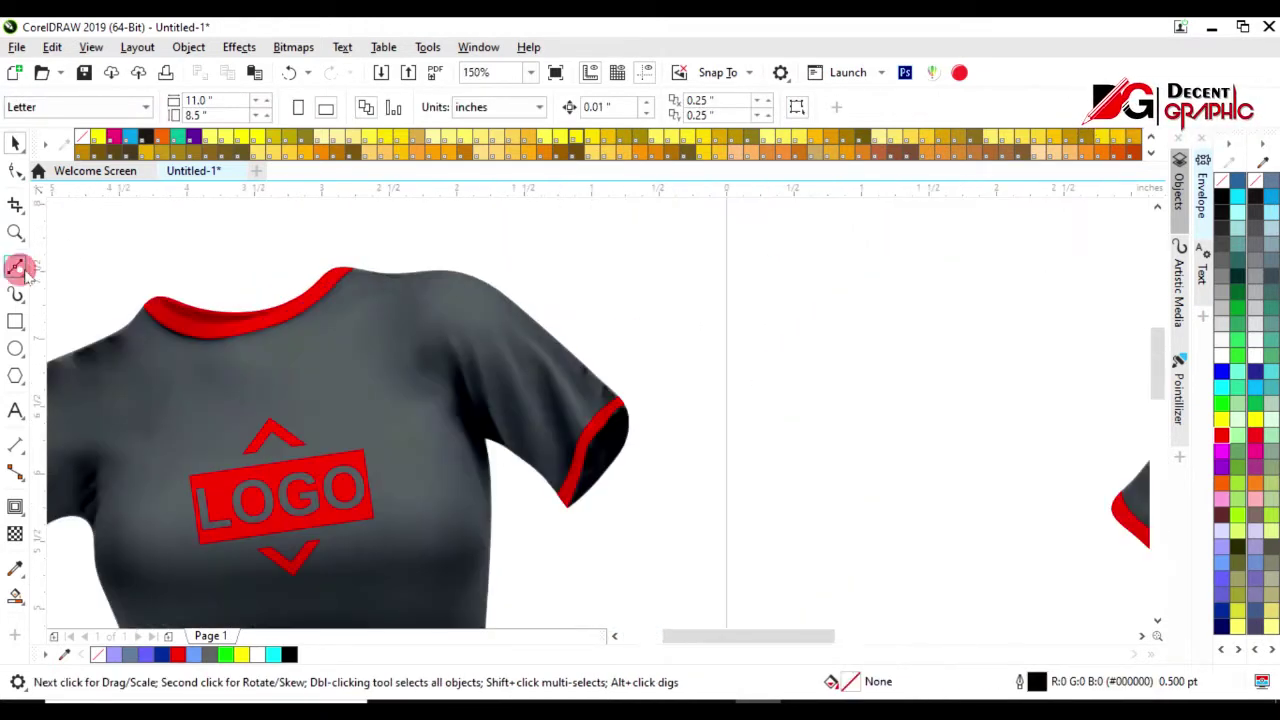
Draw a Bézier seam line from the left shoulder down to the armpit.
click(18, 268)
scroll(443, 286, up, 4)
scroll(466, 265, down, 2)
drag(440, 374, 452, 420)
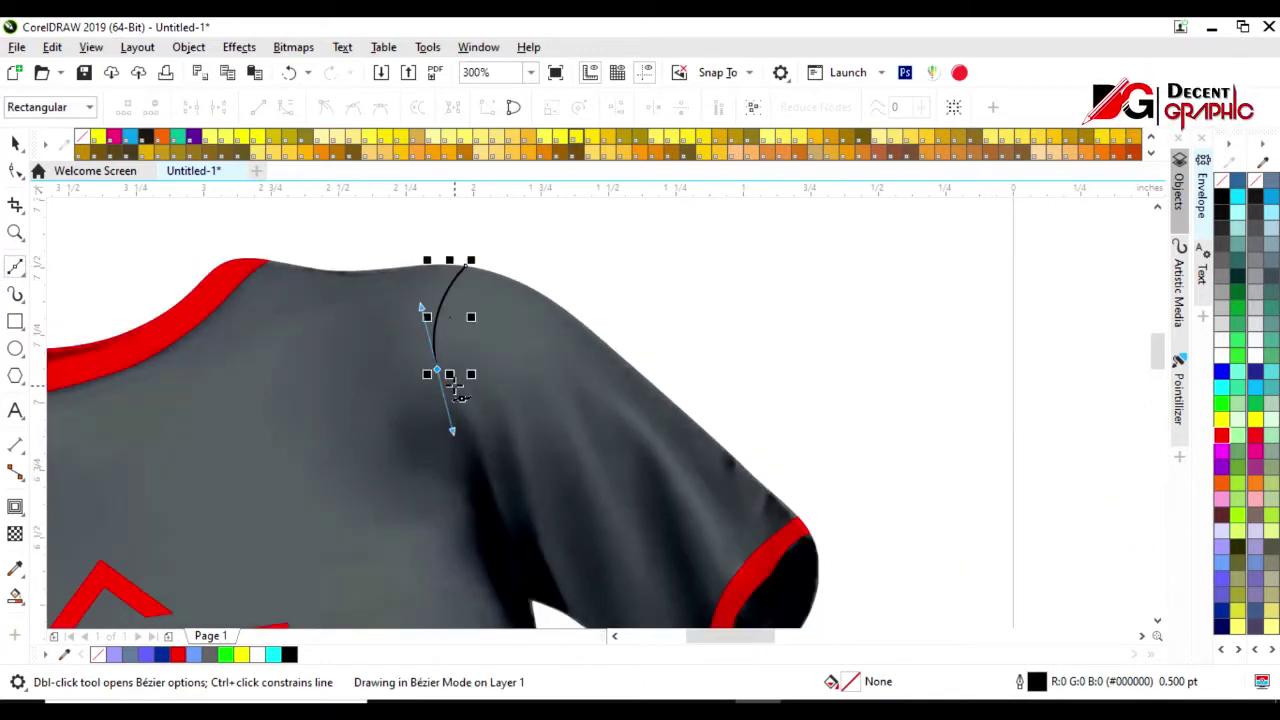
scroll(459, 383, down, 1)
click(497, 500)
scroll(432, 505, up, 1)
scroll(606, 429, down, 2)
scroll(371, 491, up, 1)
click(357, 325)
click(358, 510)
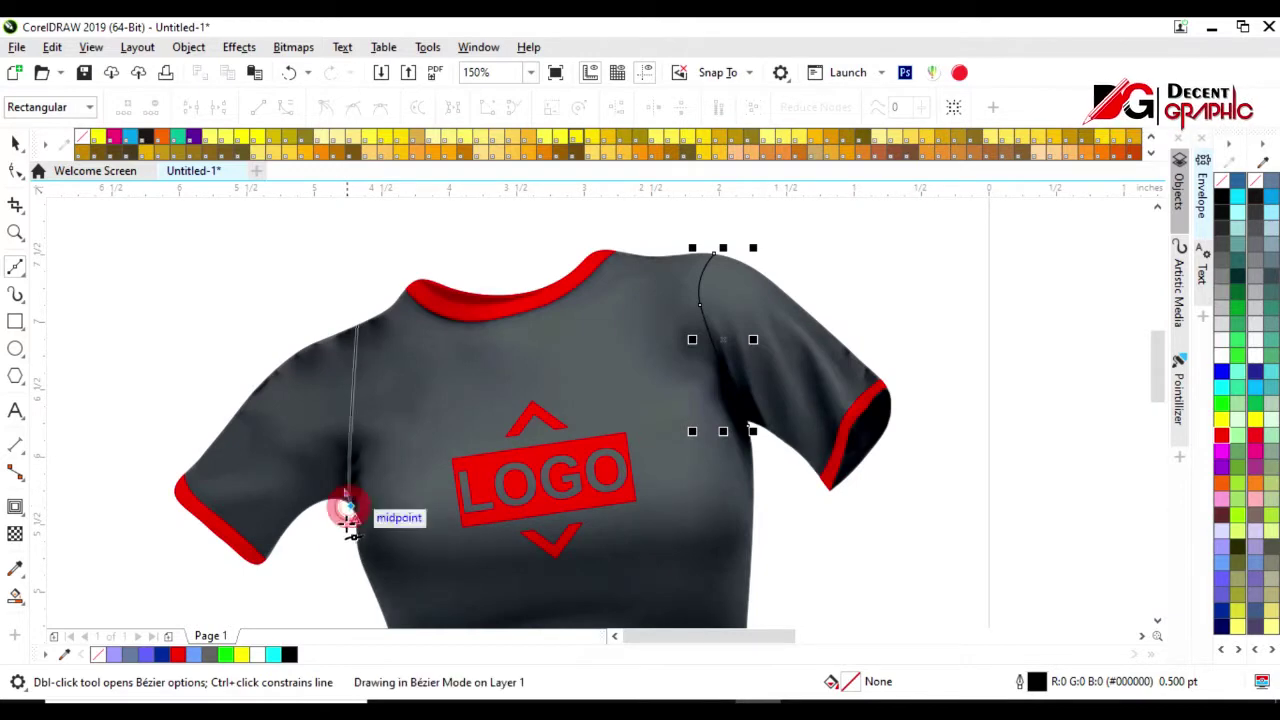
key(space)
Smart-fill both sleeves of the duplicate shirt slate blue-grey.
click(236, 492)
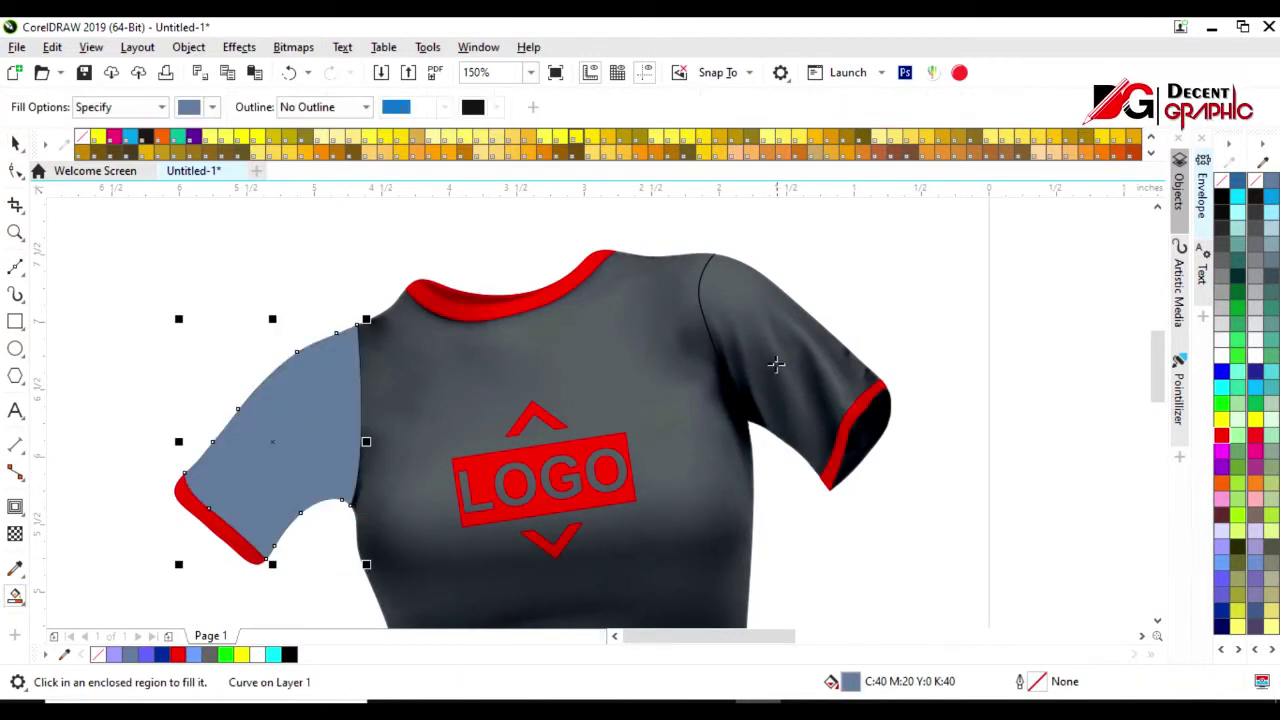
click(777, 374)
click(15, 143)
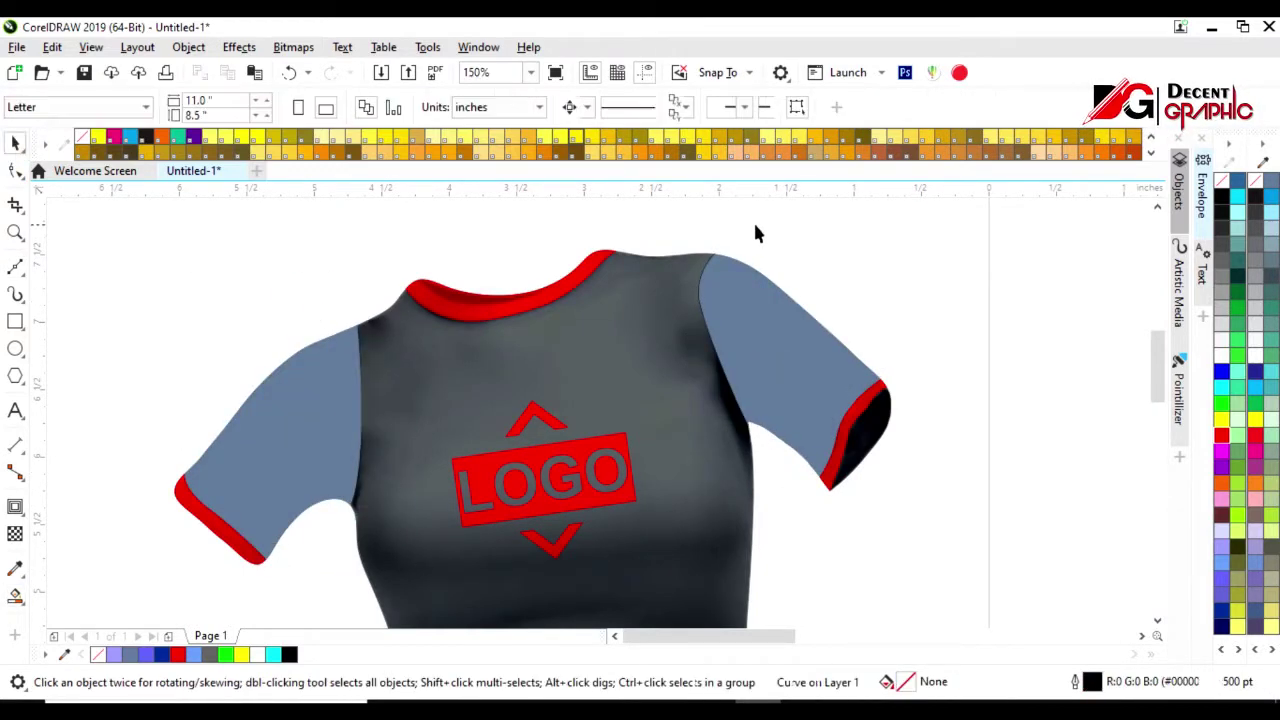
click(545, 380)
scroll(545, 380, down, 2)
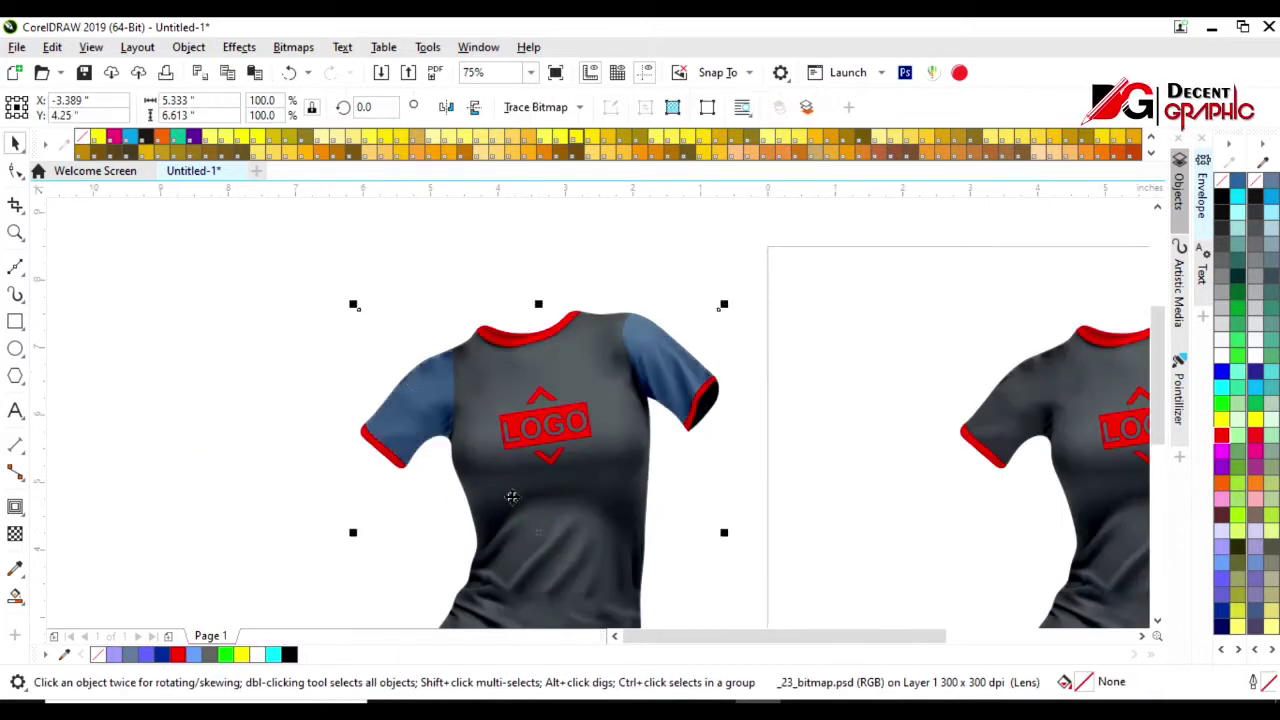
Recolour the cuffs, collar and LOGO emblem from red to navy blue.
scroll(512, 497, down, 2)
scroll(445, 440, up, 2)
scroll(463, 451, down, 2)
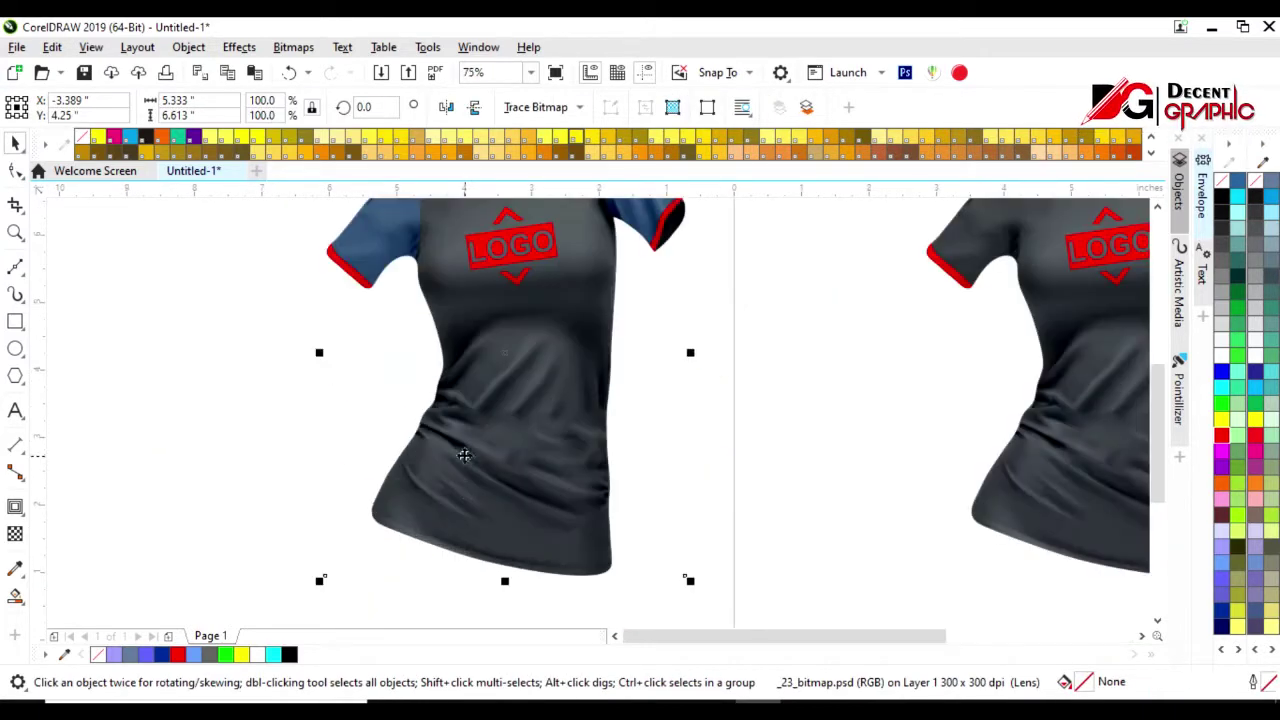
scroll(500, 457, down, 2)
click(432, 386)
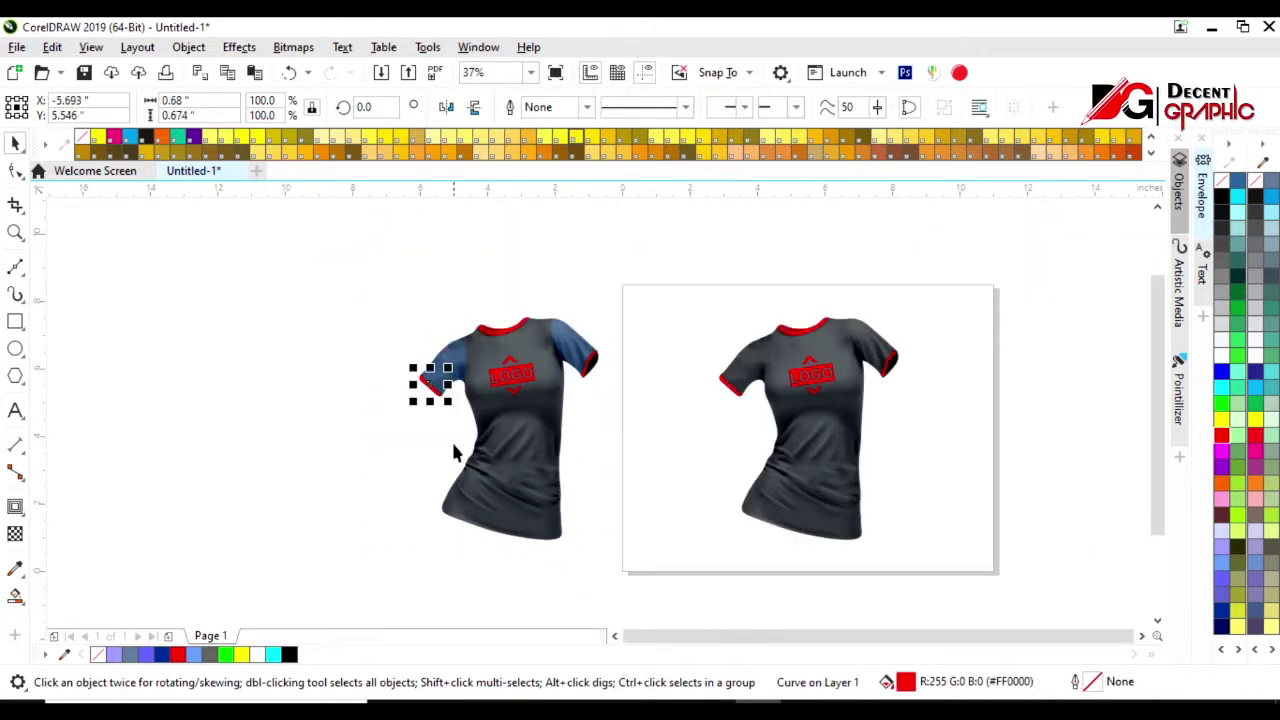
click(163, 654)
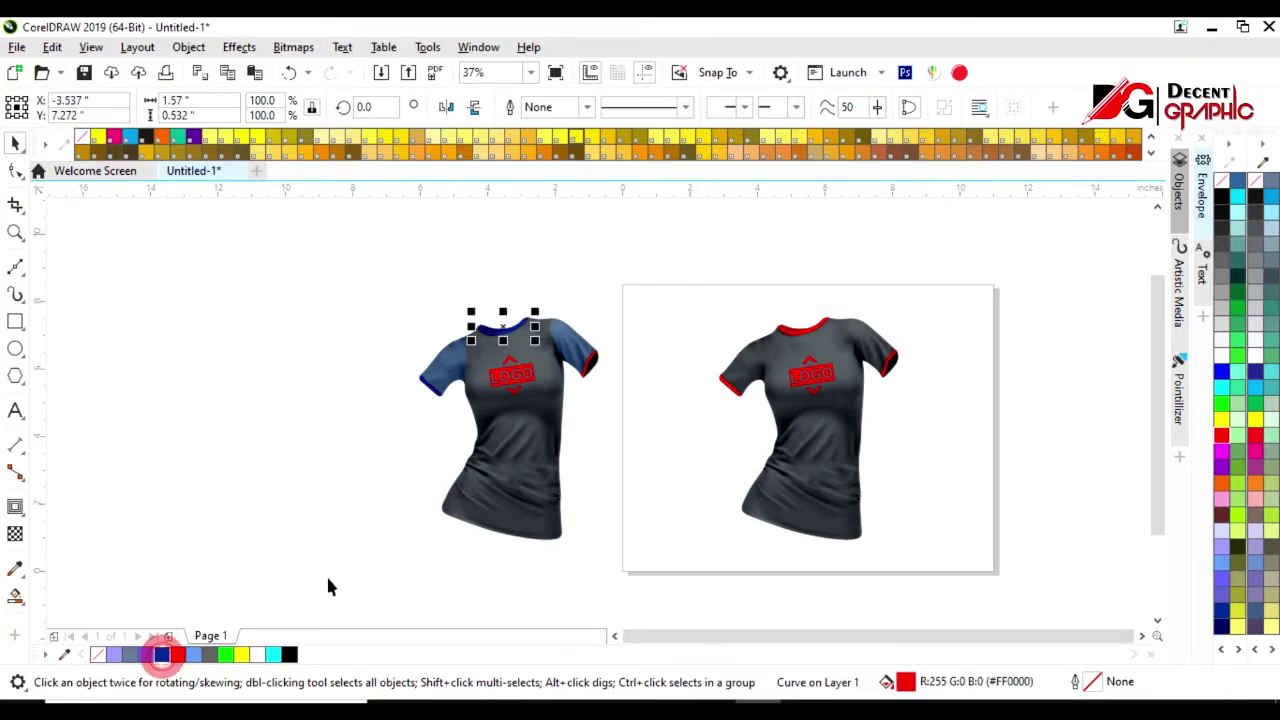
key(shift+F2)
scroll(437, 408, down, 5)
shift+click(655, 525)
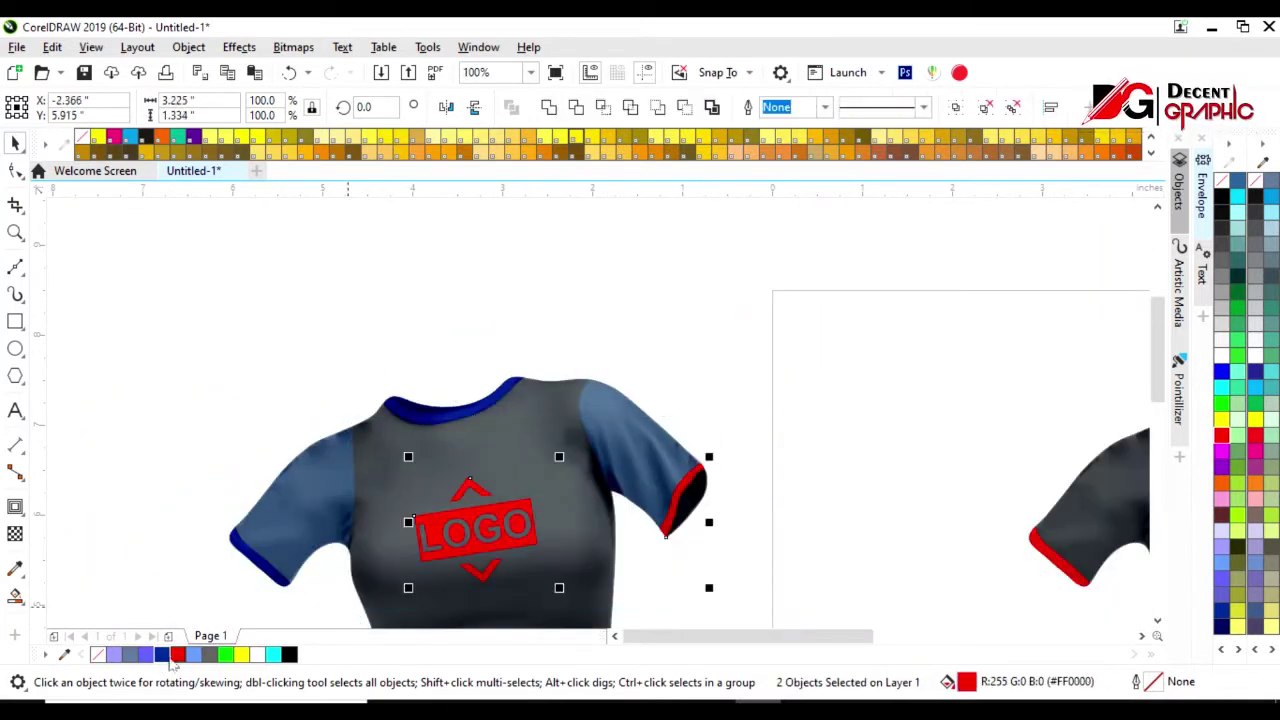
click(162, 654)
Duplicate the whole blue shirt to its left.
scroll(487, 360, down, 5)
drag(391, 322, 576, 522)
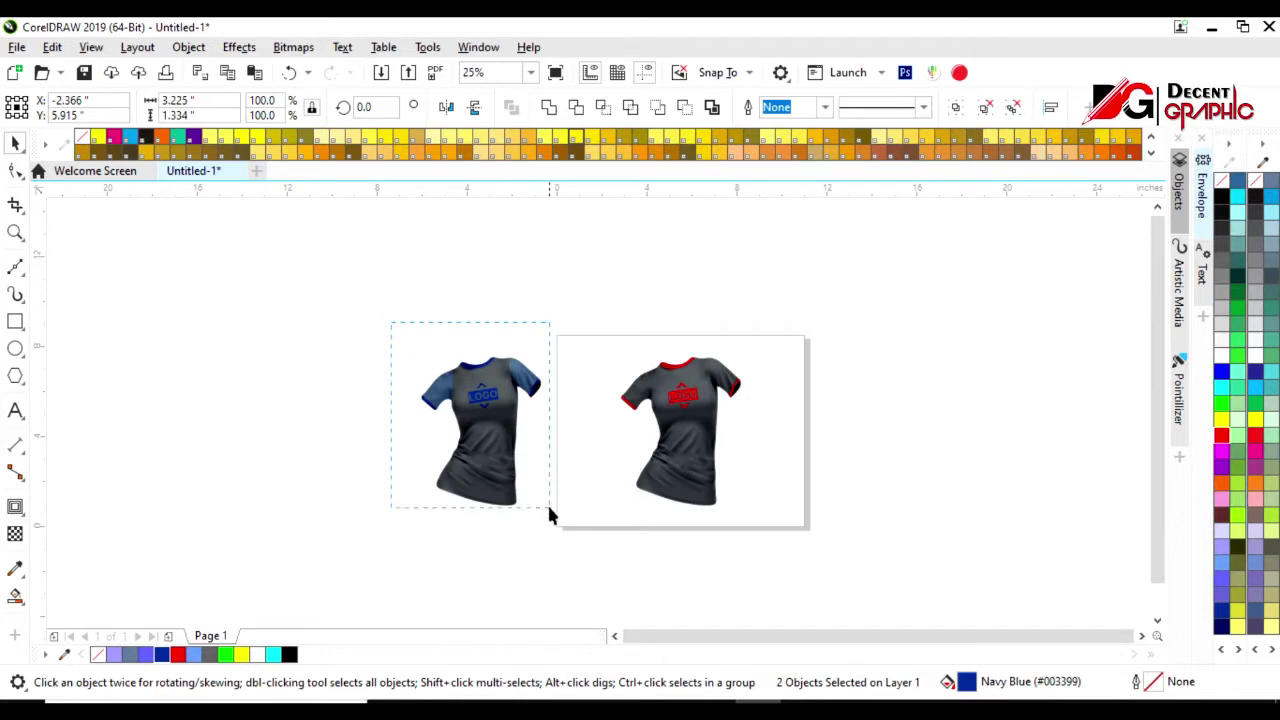
drag(510, 462, 386, 451)
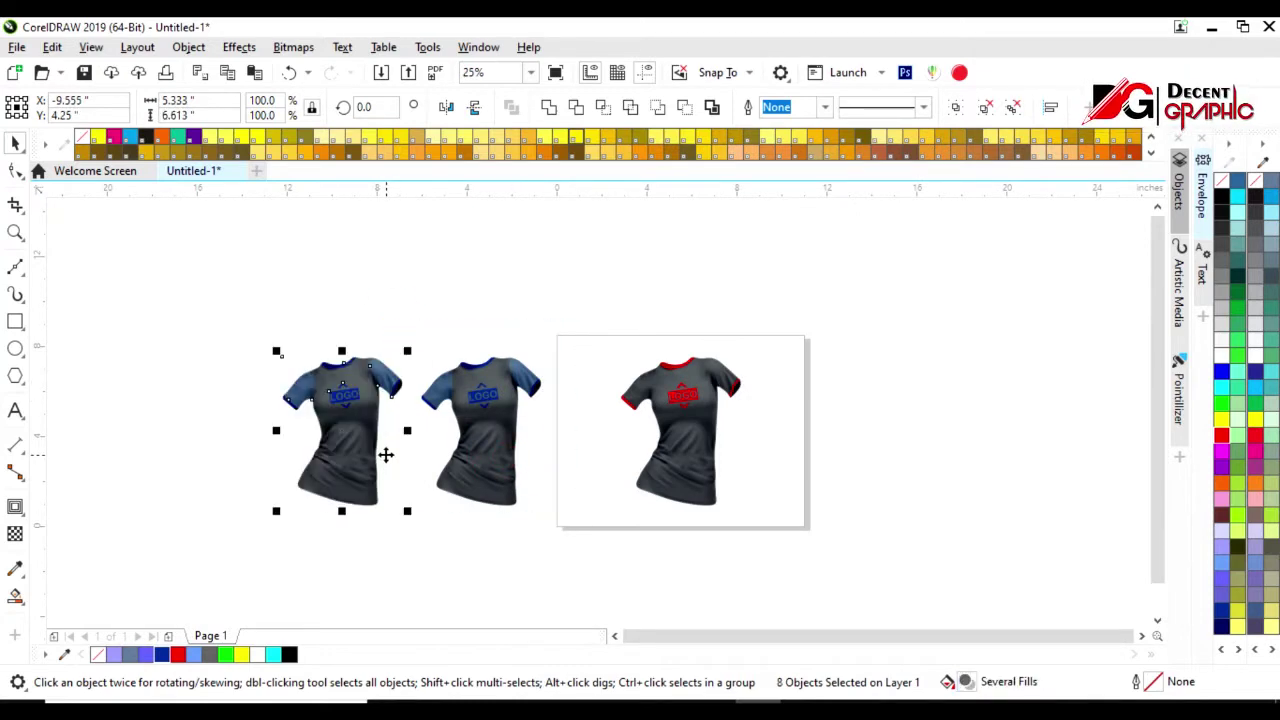
Delete the copy's shading bitmap and fill the shirt body yellow.
key(shift+F2)
click(251, 450)
click(576, 448)
key(Delete)
click(560, 437)
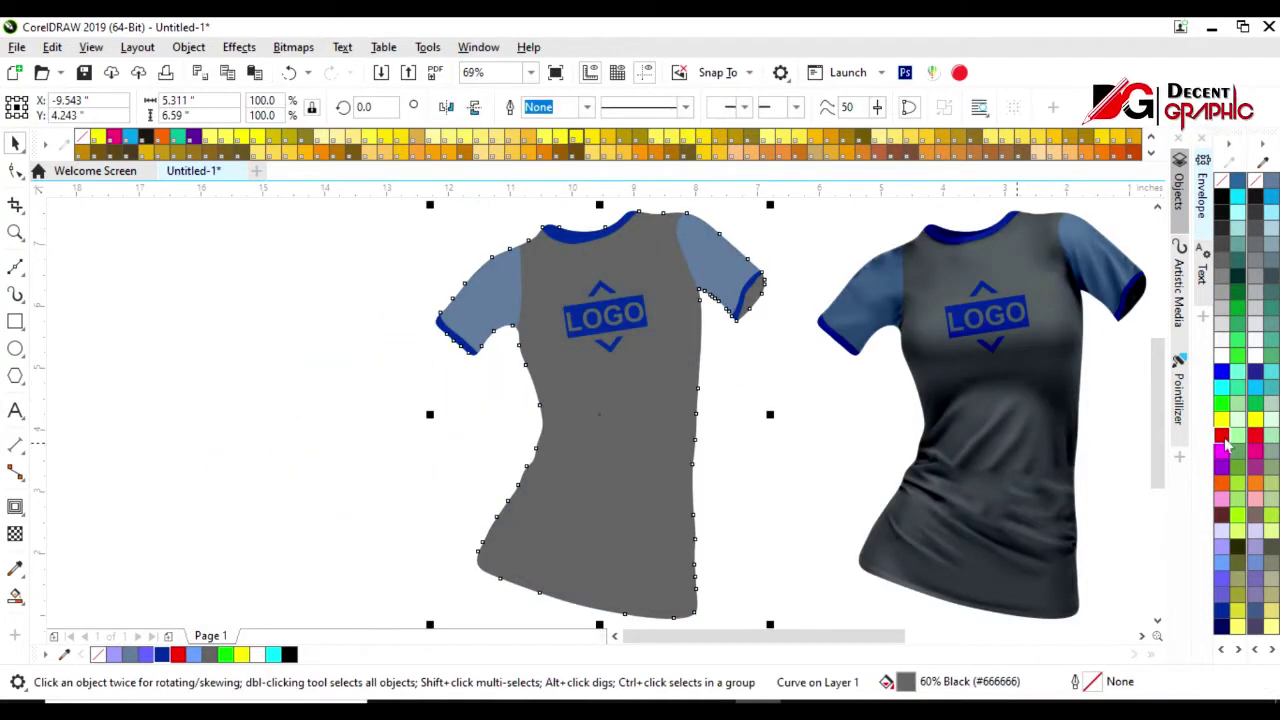
Colour the sleeves orange and the cuffs yellow.
click(1221, 418)
click(489, 290)
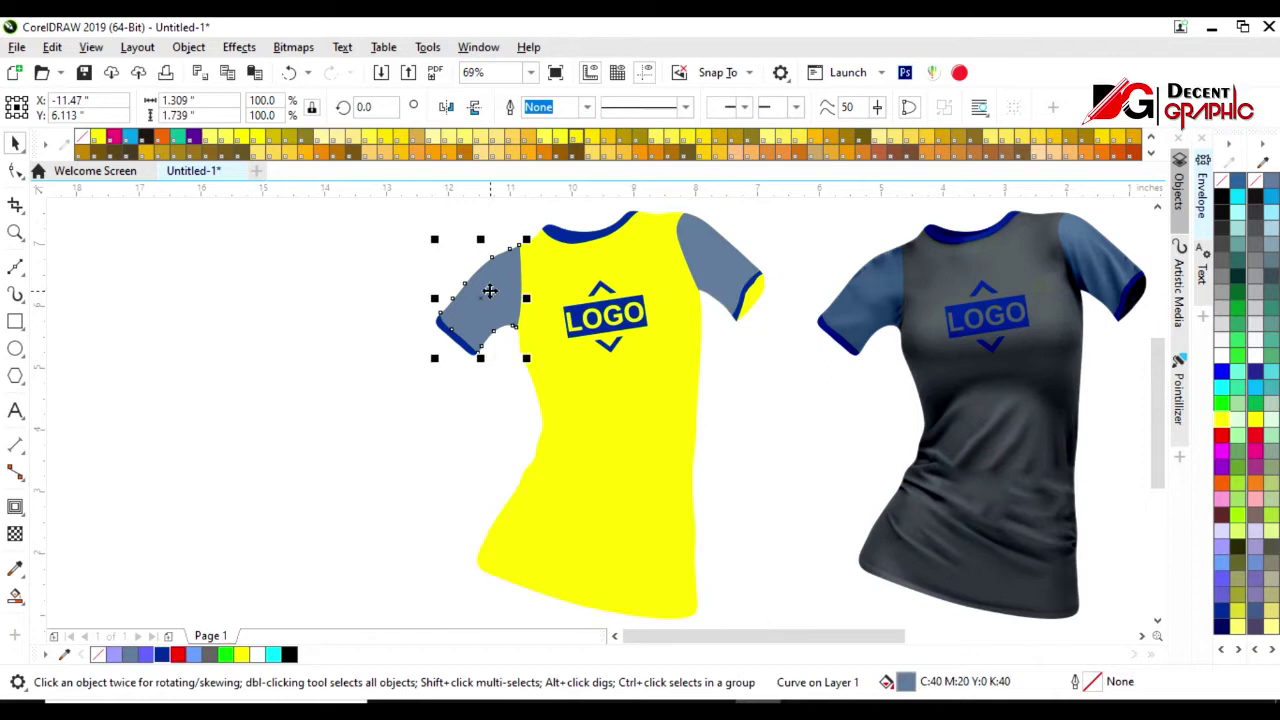
click(724, 278)
drag(407, 403, 410, 398)
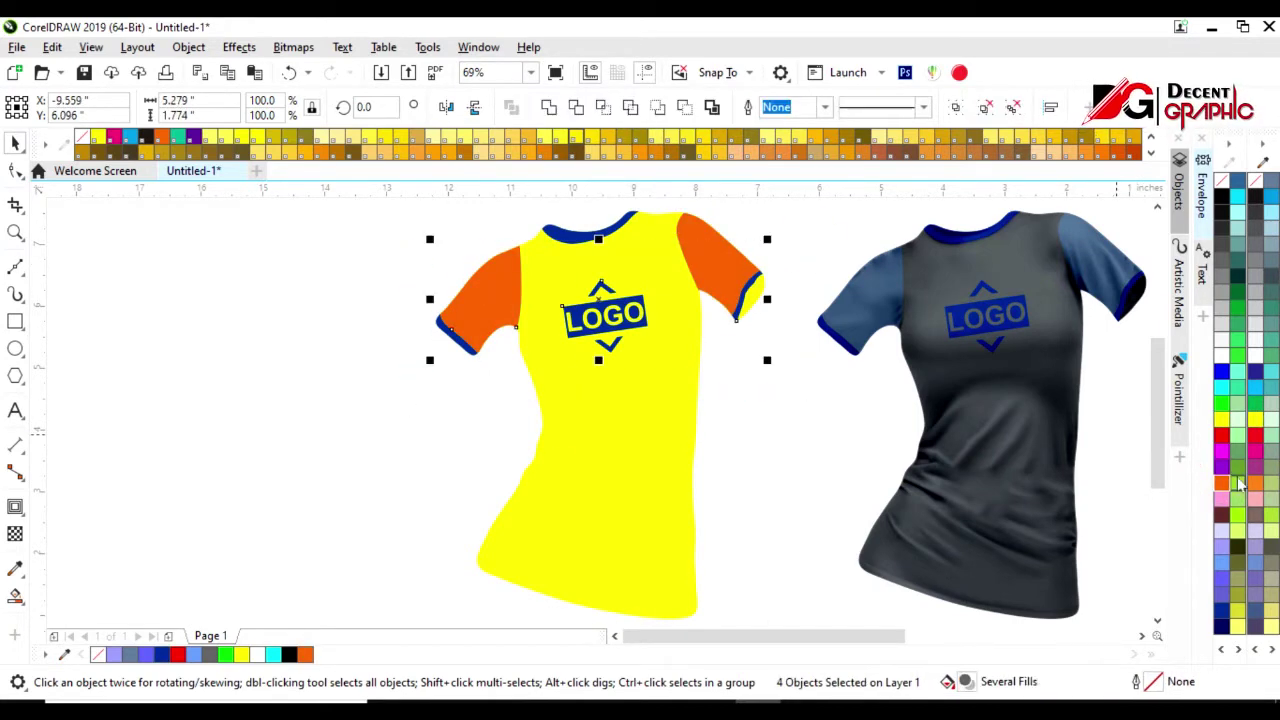
click(1221, 418)
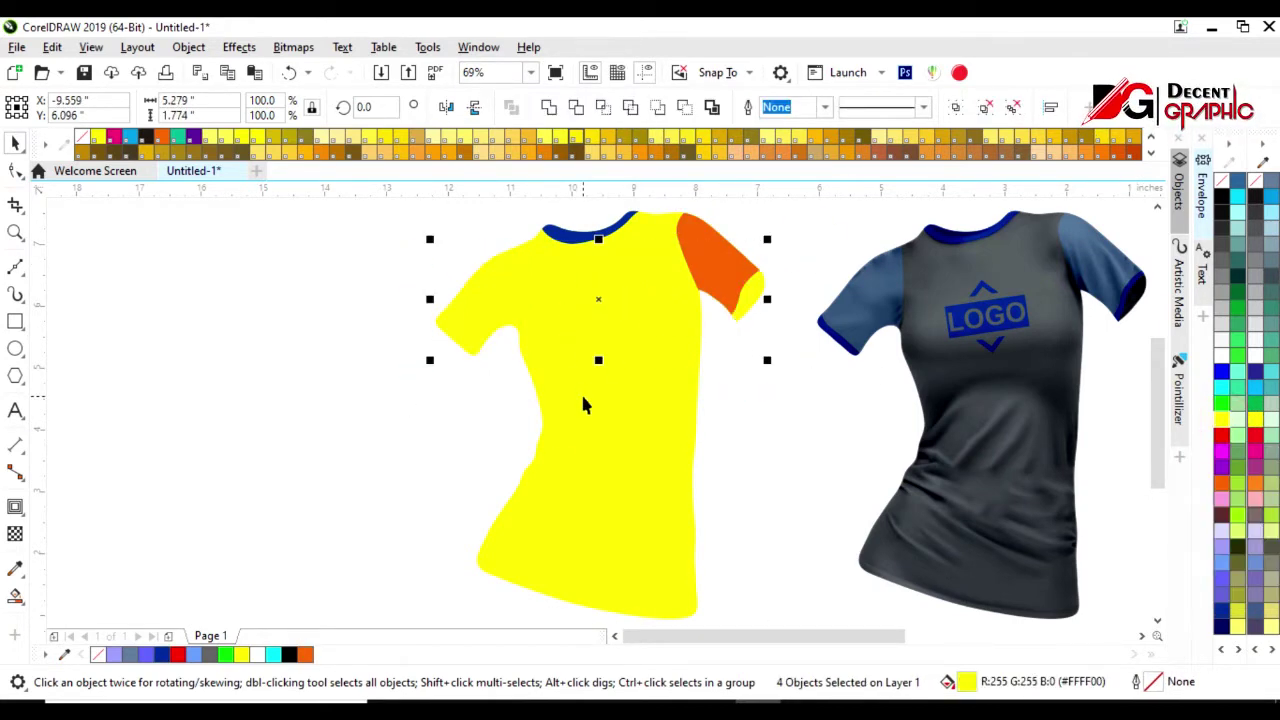
key(ctrl+z)
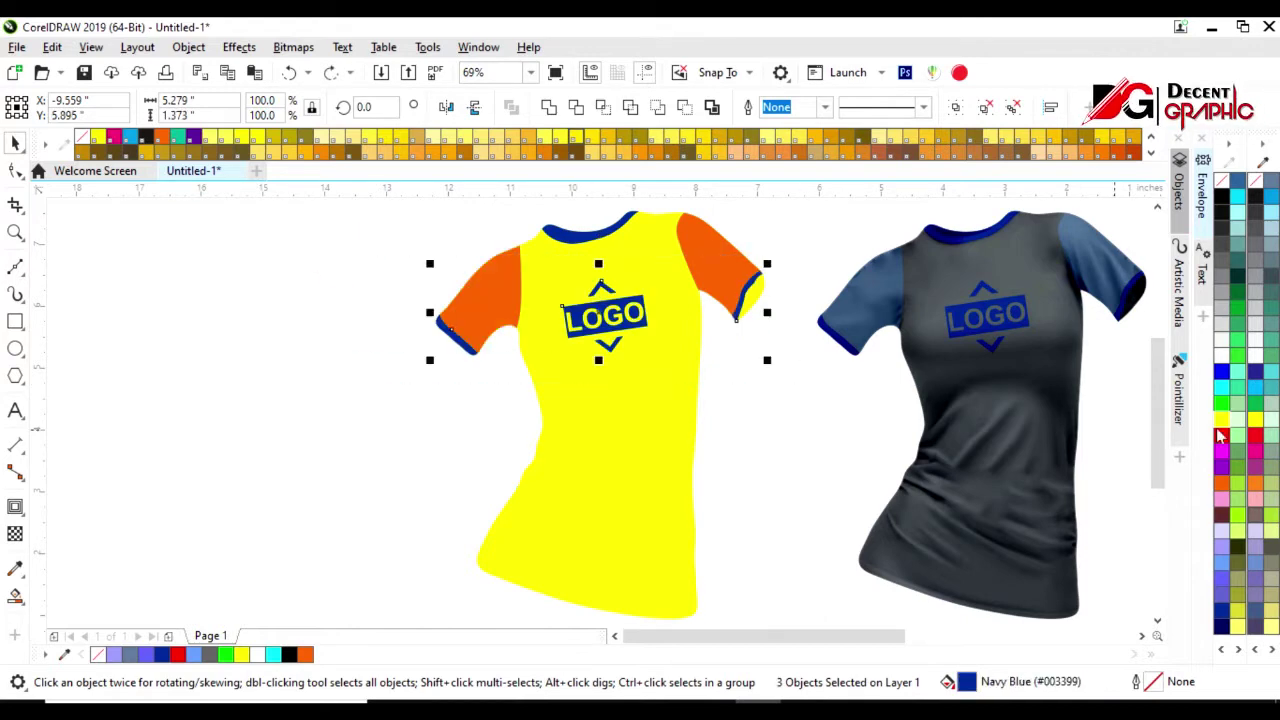
key(ctrl+shift+z)
Colour the collar orange and the chest LOGO orange-red.
click(630, 228)
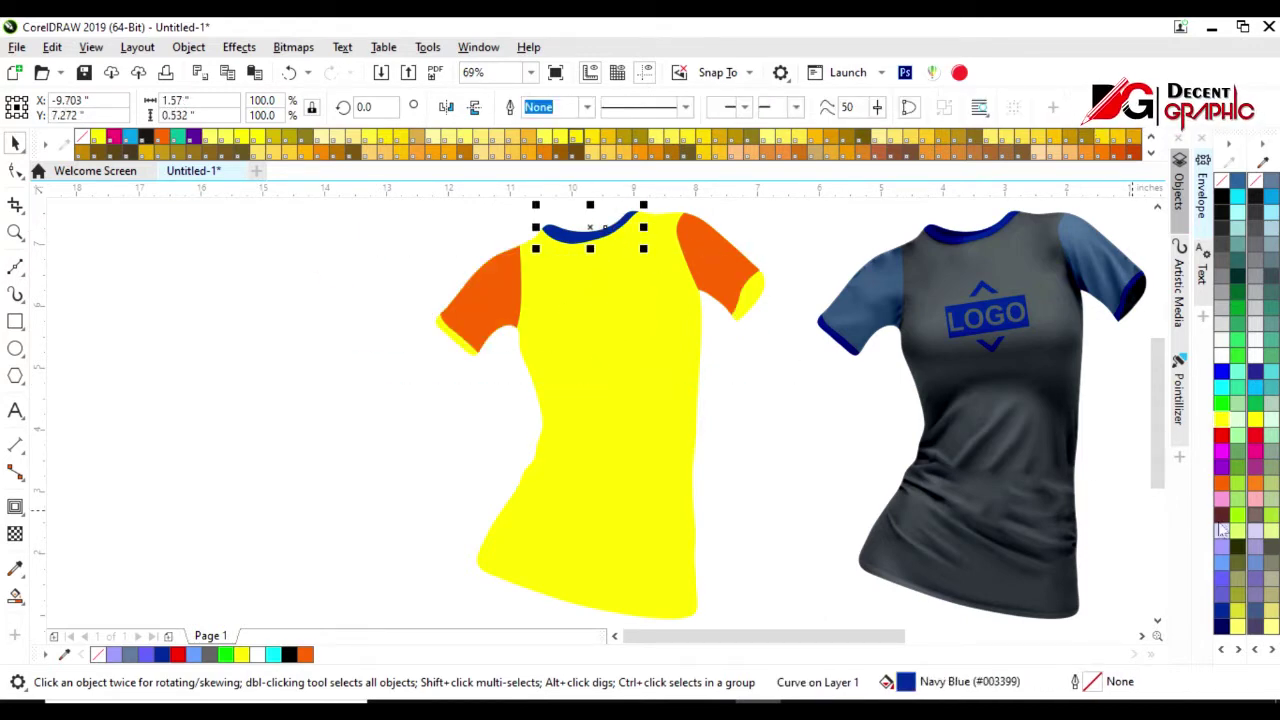
click(743, 472)
click(629, 290)
click(1222, 483)
Duplicate the finished yellow shirt to its left.
scroll(481, 386, down, 3)
drag(394, 277, 665, 535)
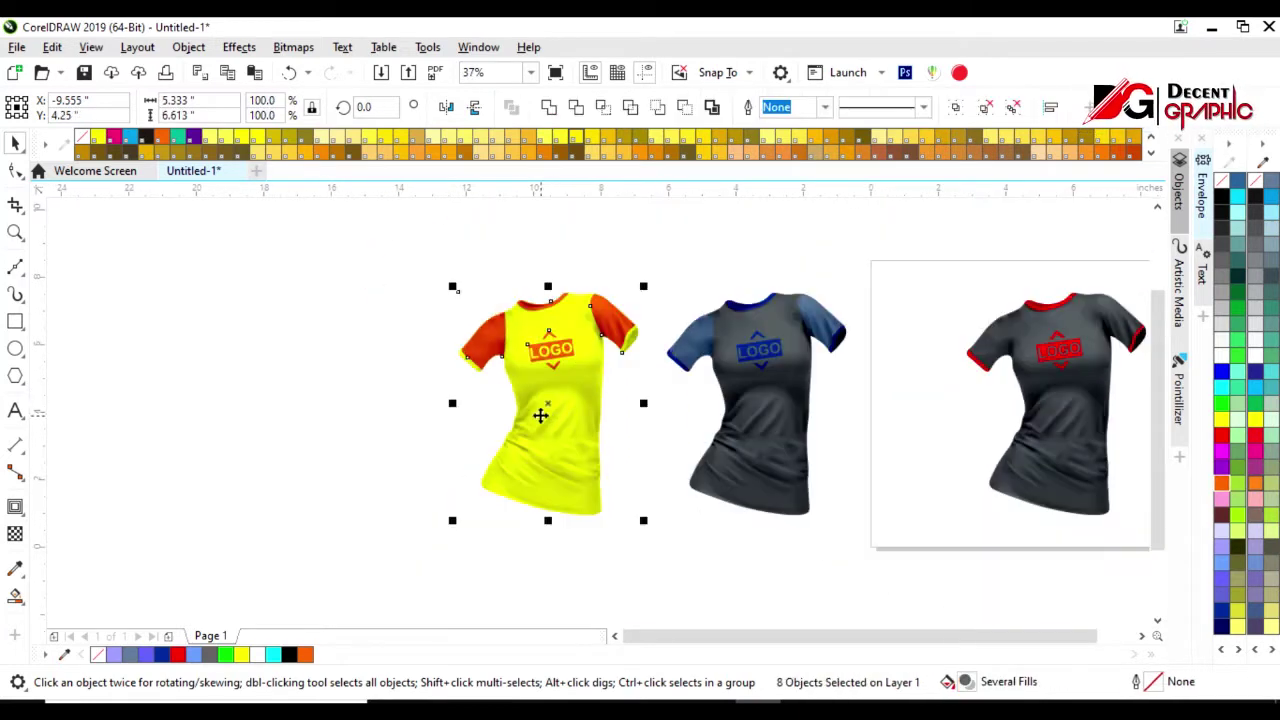
scroll(528, 408, left, 2)
drag(600, 410, 408, 420)
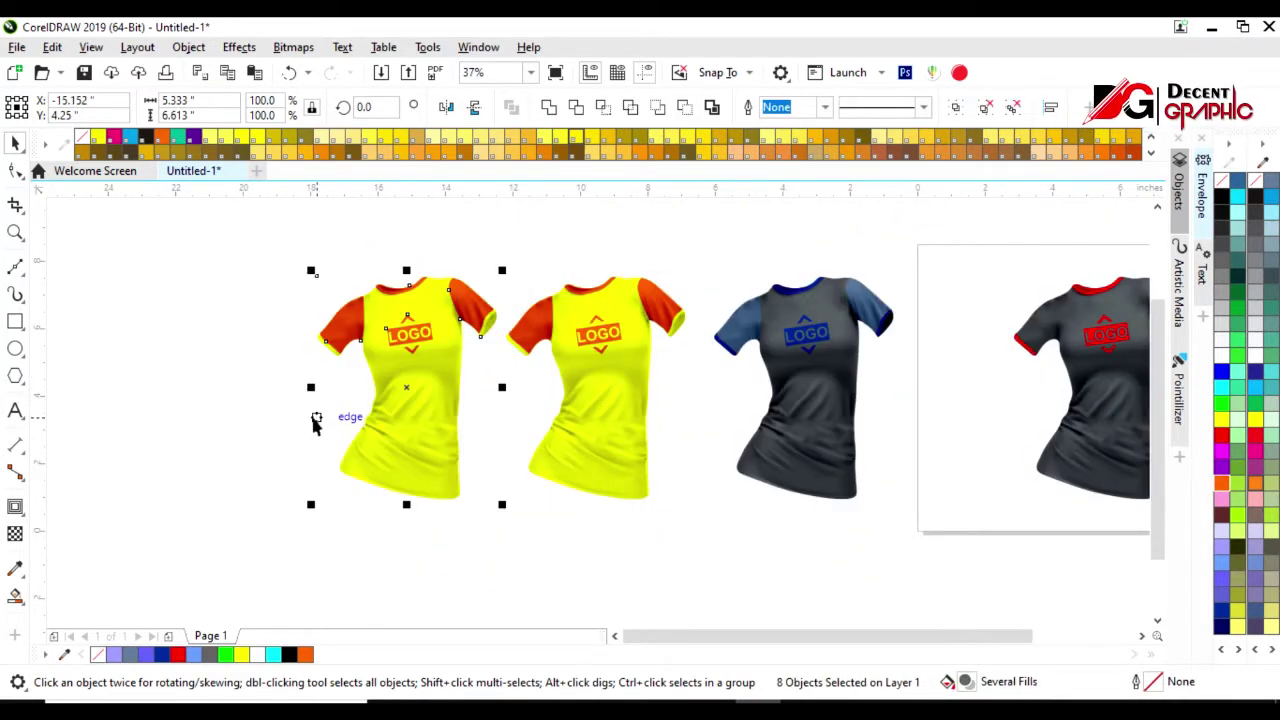
Remove the new copy's shading image and start a stripe curve across its front.
scroll(316, 420, up, 3)
click(611, 472)
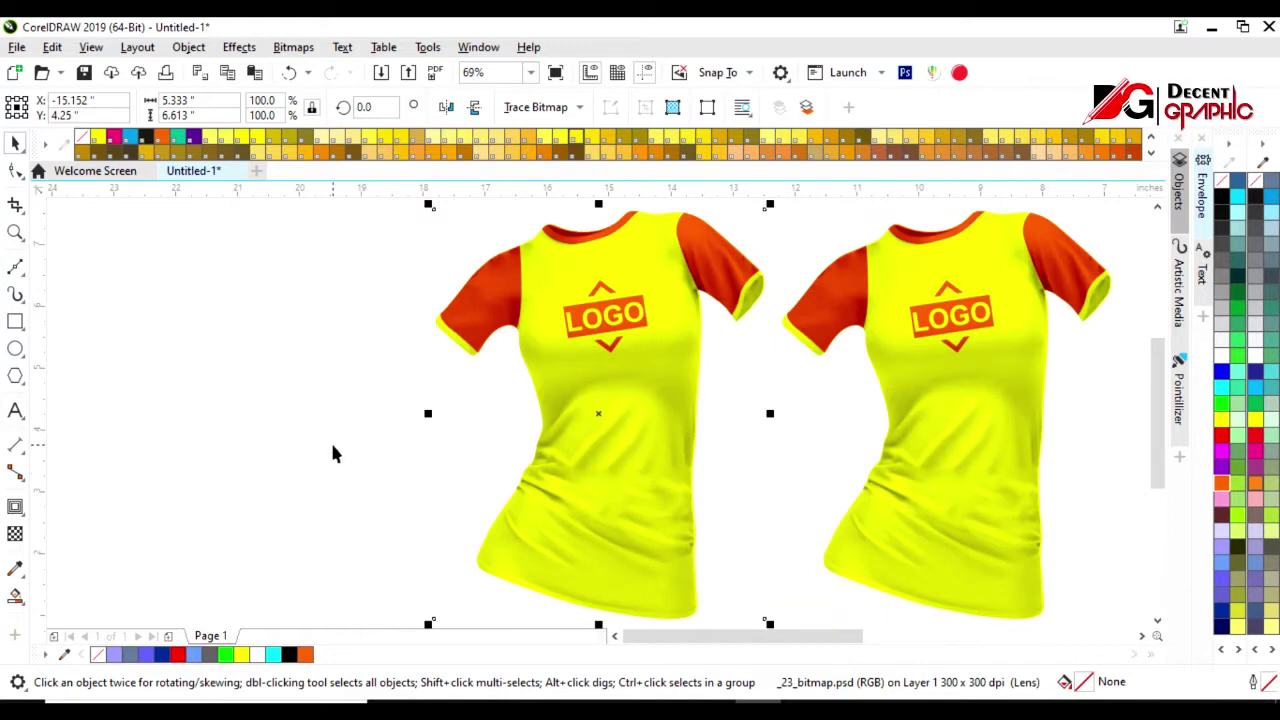
click(331, 449)
key(F5)
click(709, 322)
drag(503, 440, 371, 463)
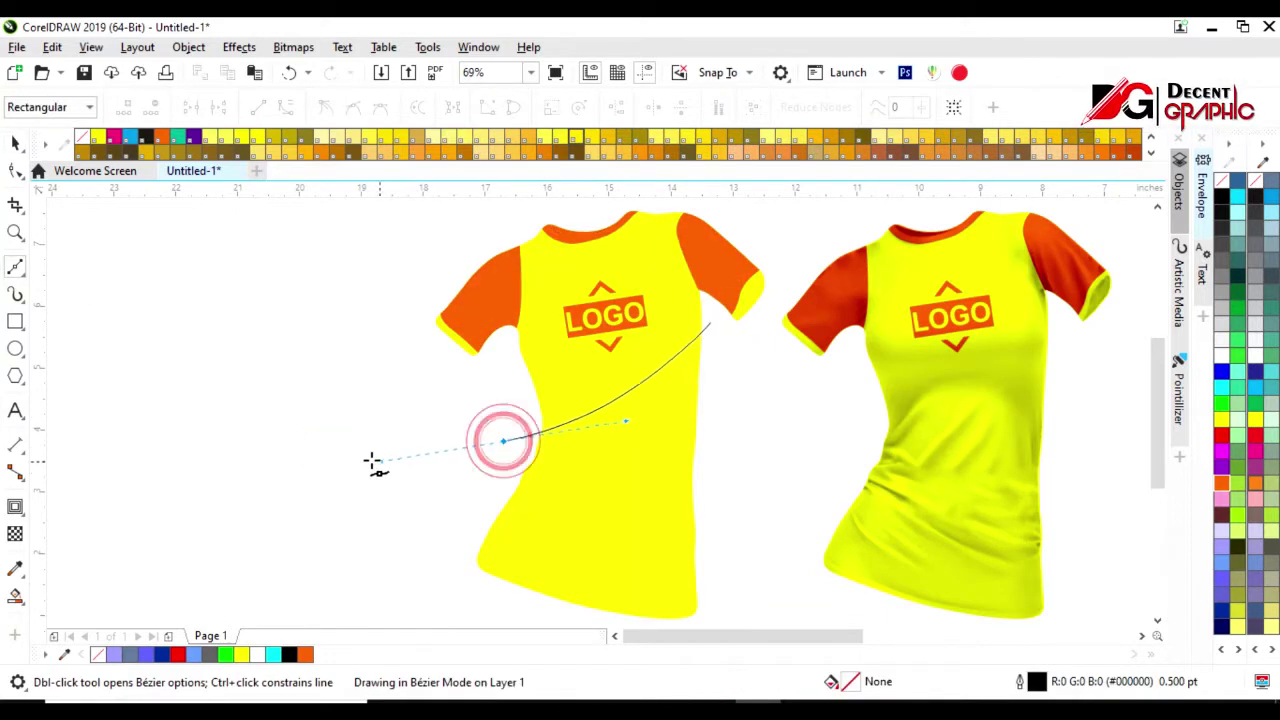
Finish the stripe curve and rotate copies of it to outline two diagonal bands.
key(space)
click(607, 385)
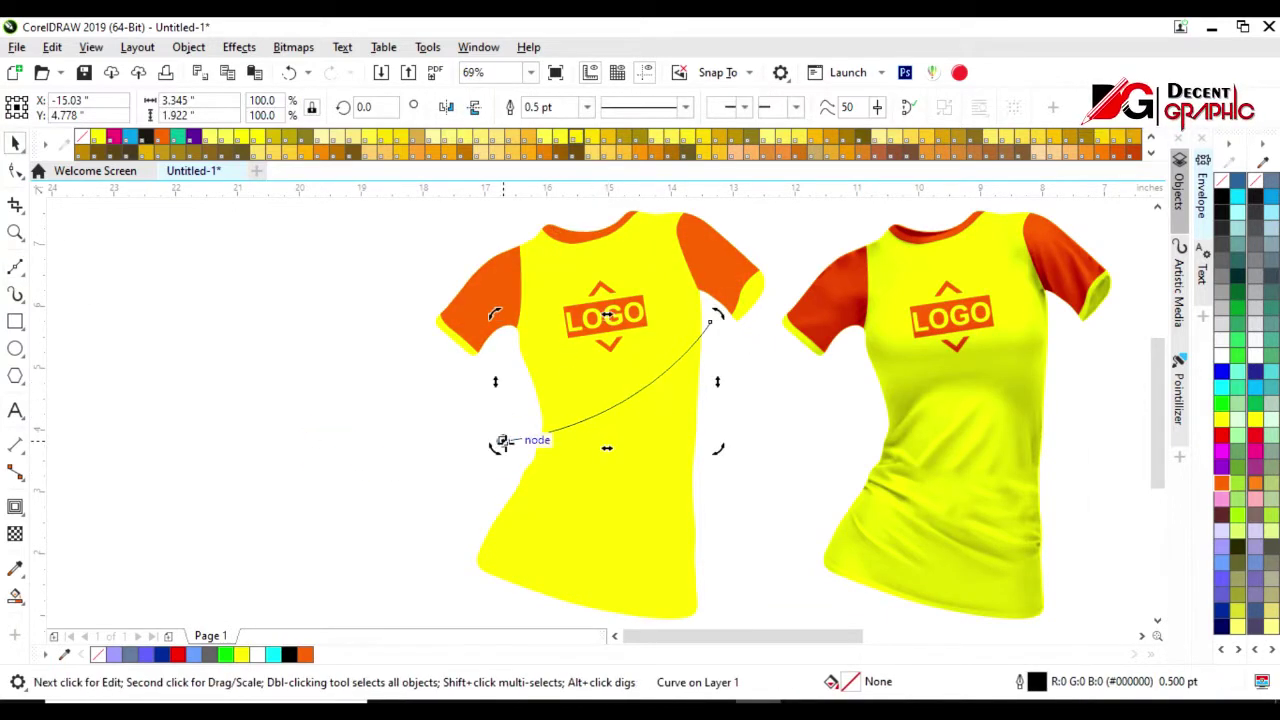
drag(735, 377, 734, 360)
click(668, 427)
mouse_move(616, 403)
mouse_down()
mouse_move(510, 441)
mouse_move(502, 483)
mouse_up()
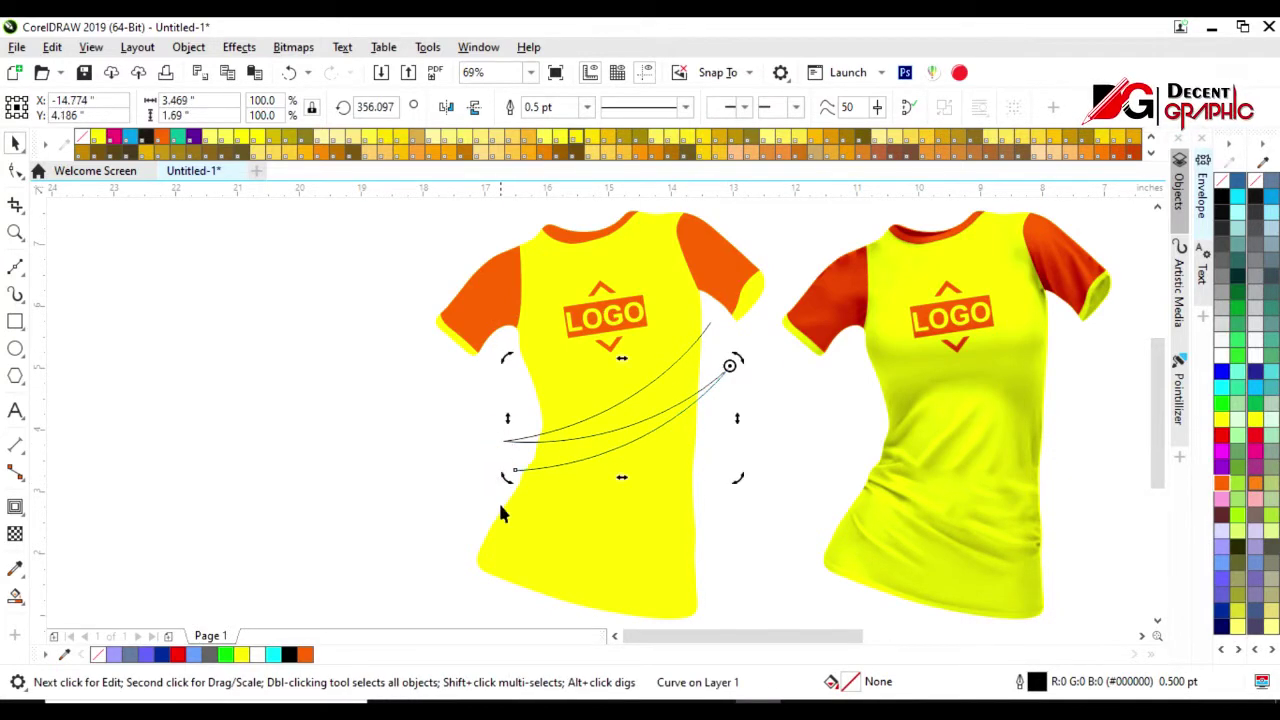
click(664, 424)
click(664, 424)
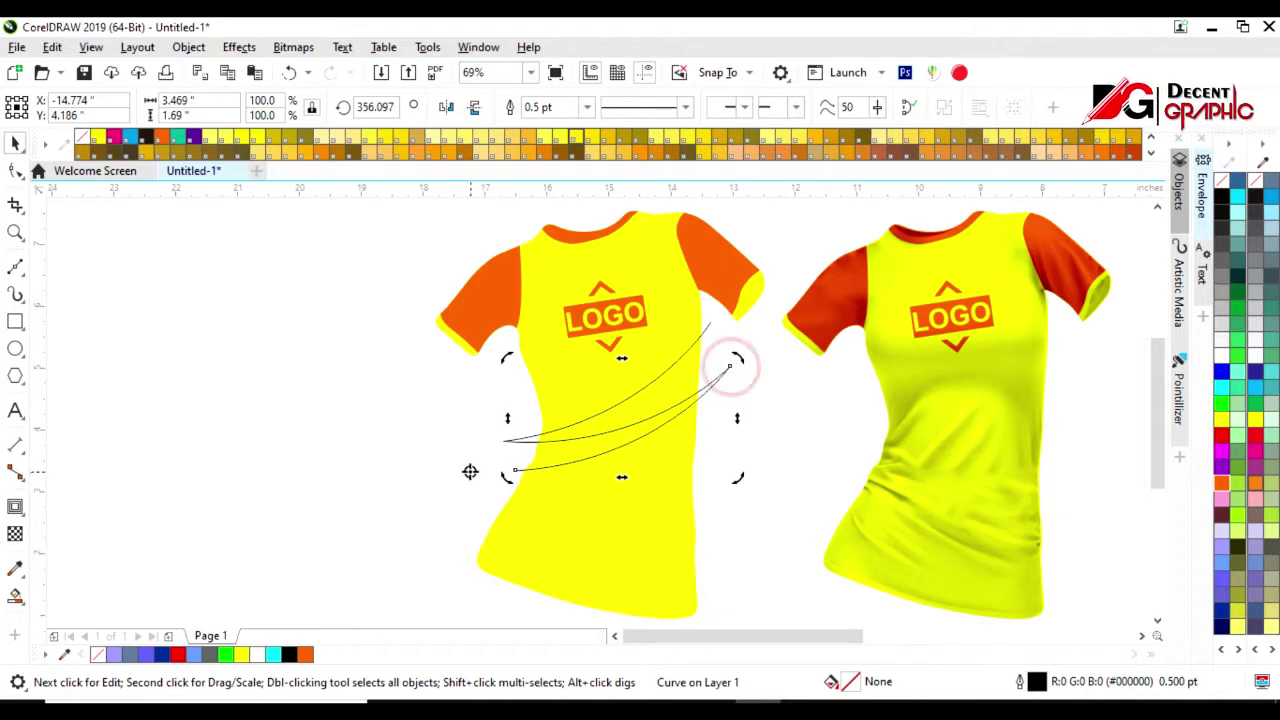
drag(740, 402, 714, 440)
click(516, 470)
mouse_move(506, 478)
mouse_down()
mouse_move(516, 508)
mouse_move(425, 540)
mouse_up()
click(524, 510)
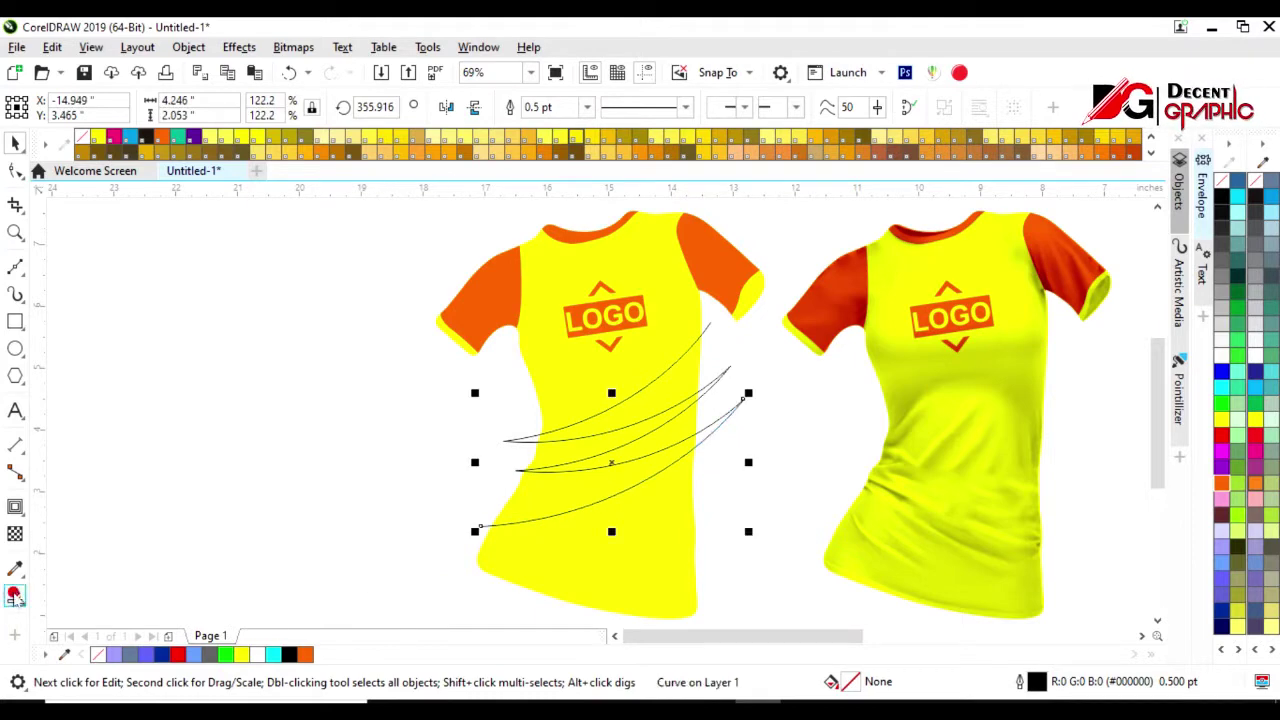
Smart-fill the two diagonal bands orange and delete the leftover curve outlines.
click(14, 596)
click(597, 460)
click(650, 430)
click(605, 423)
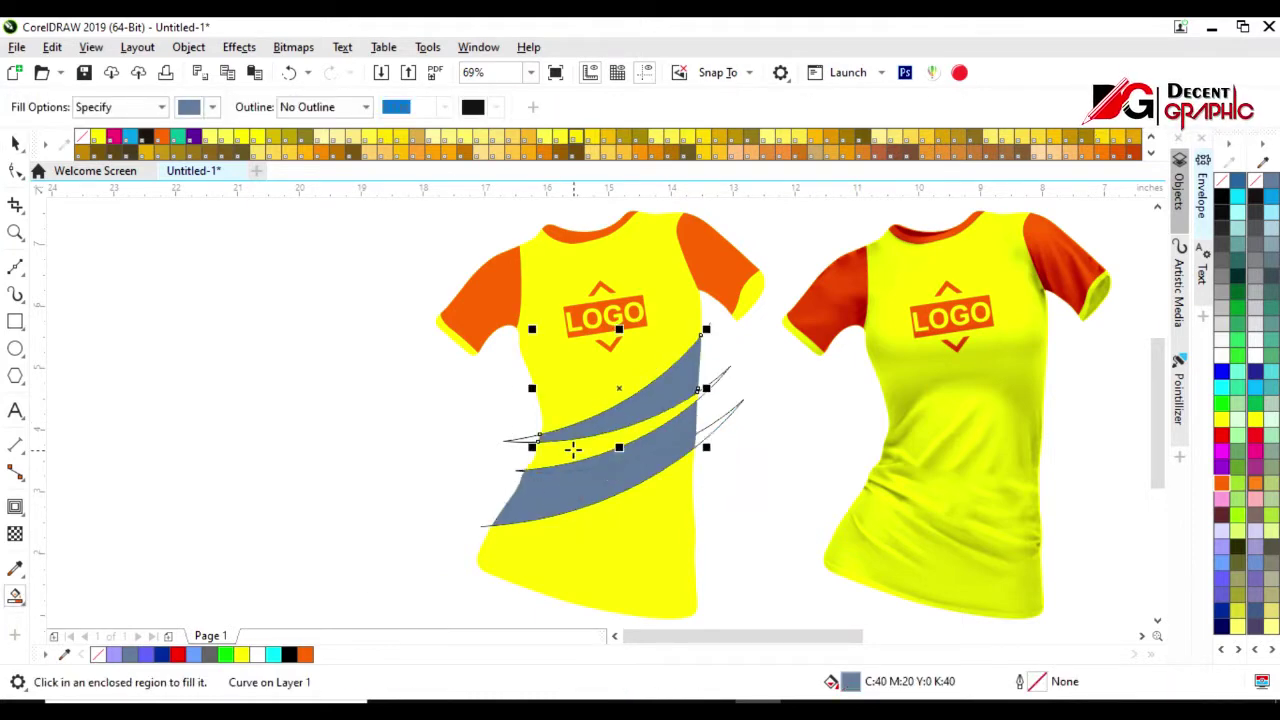
click(17, 143)
key(Delete)
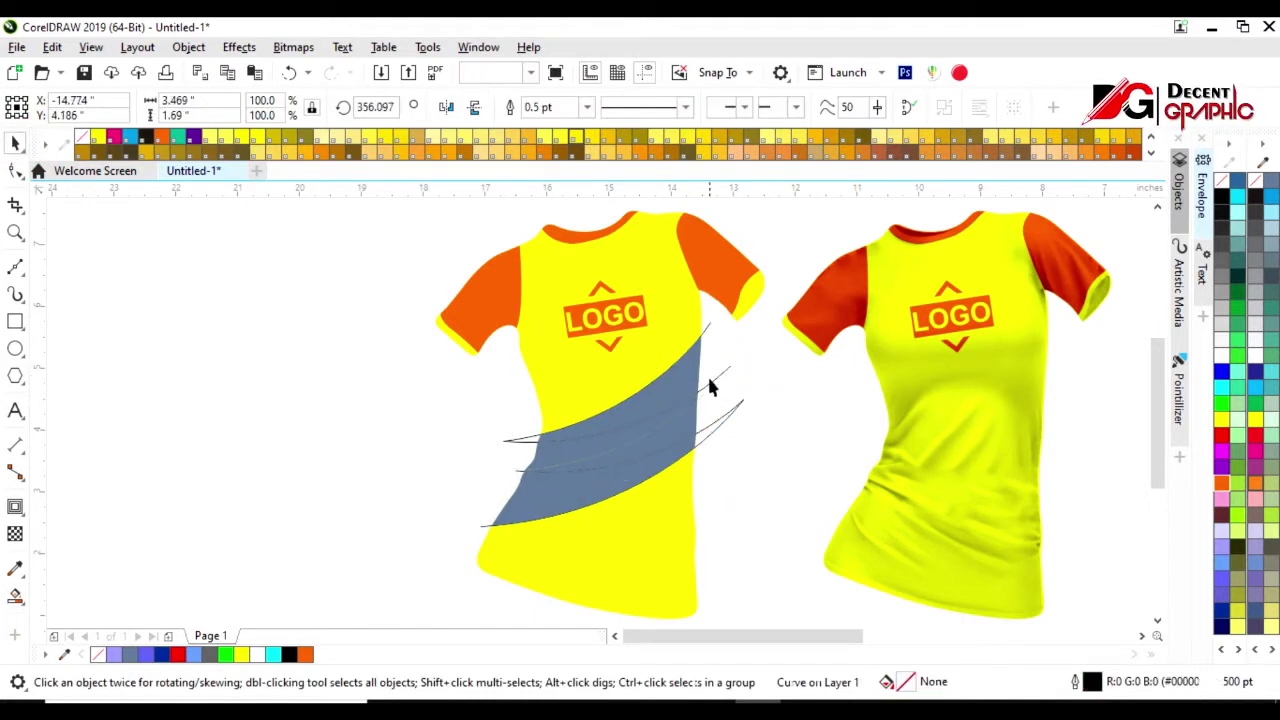
click(714, 375)
click(728, 410)
key(Delete)
Bring the shirt's fabric shading image in front of the orange bands.
click(624, 436)
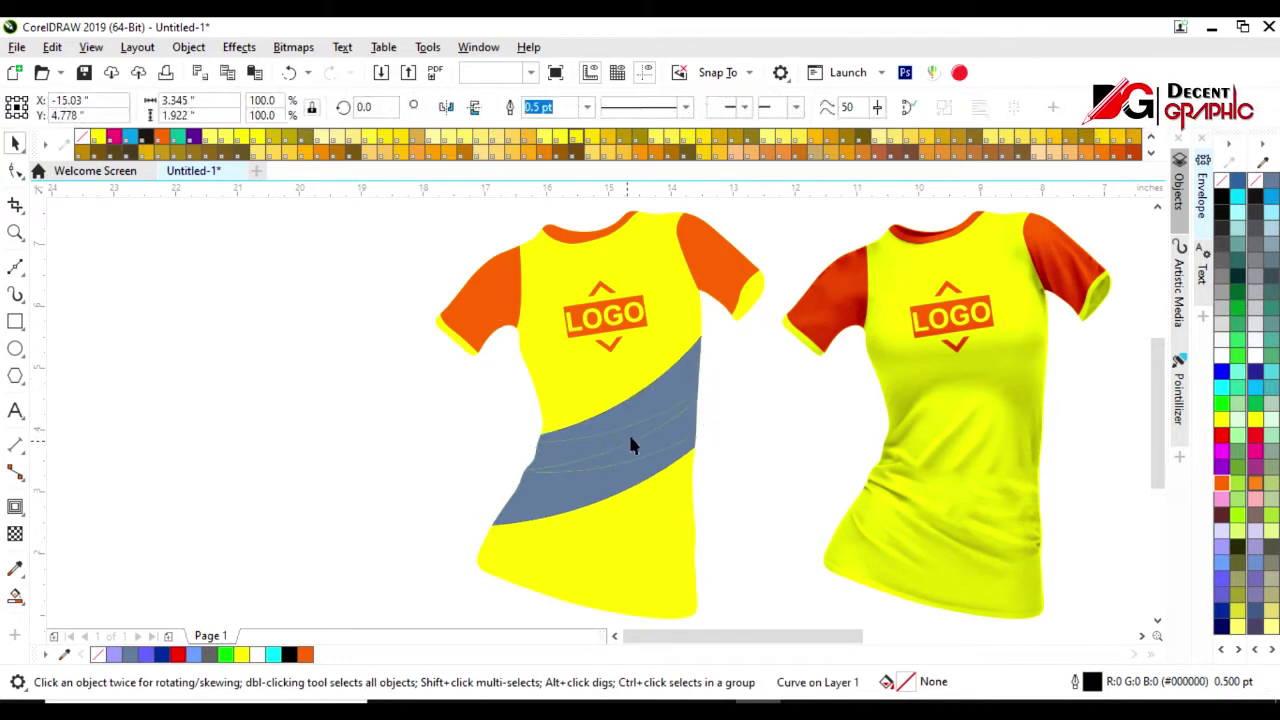
click(651, 453)
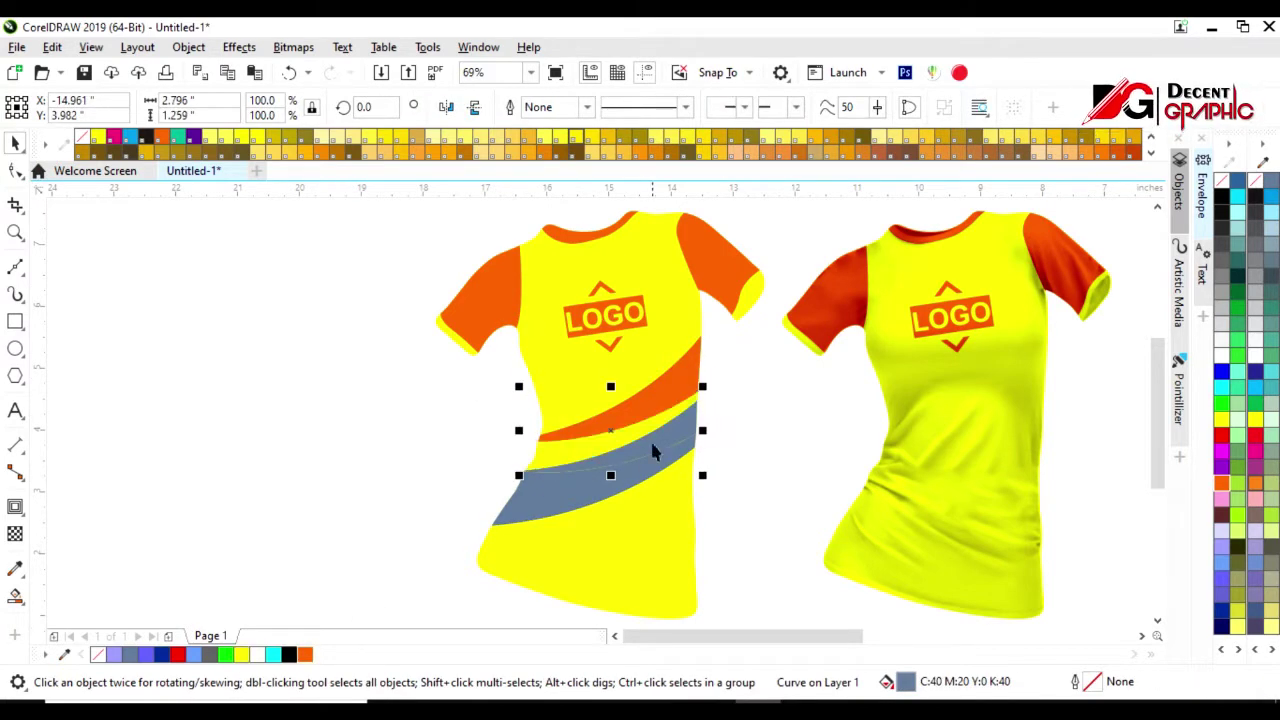
click(542, 494)
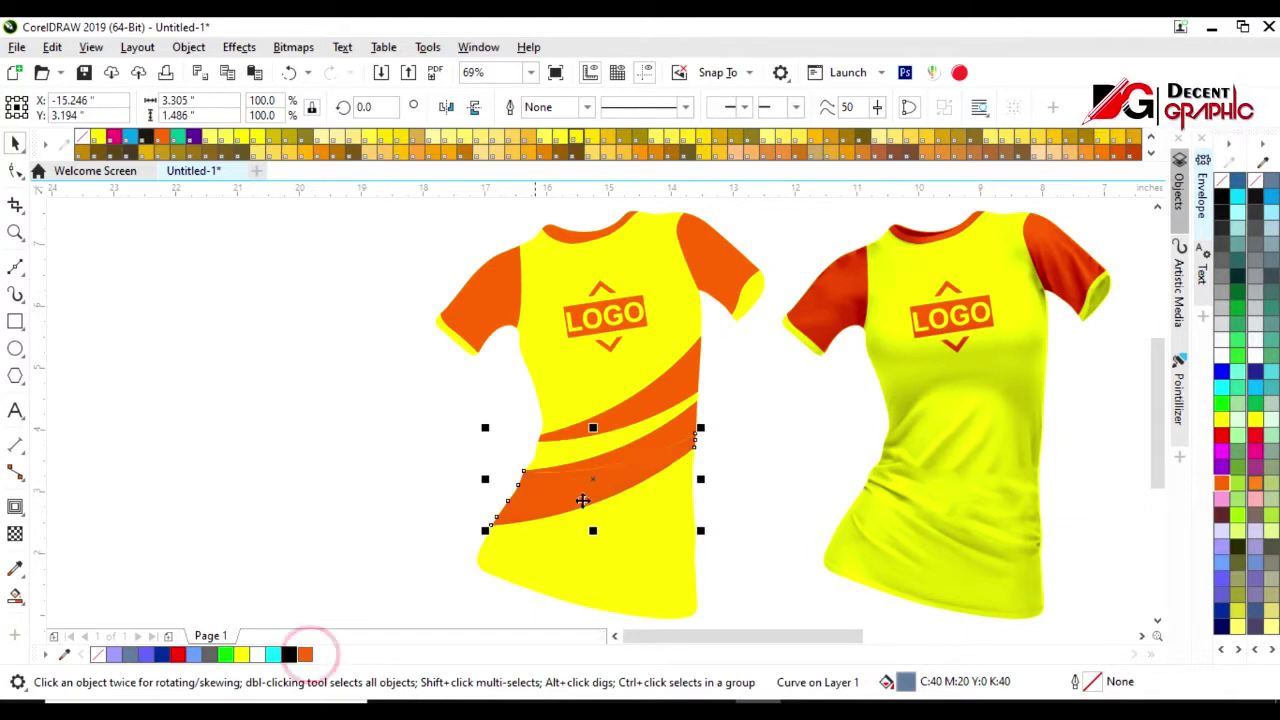
click(659, 437)
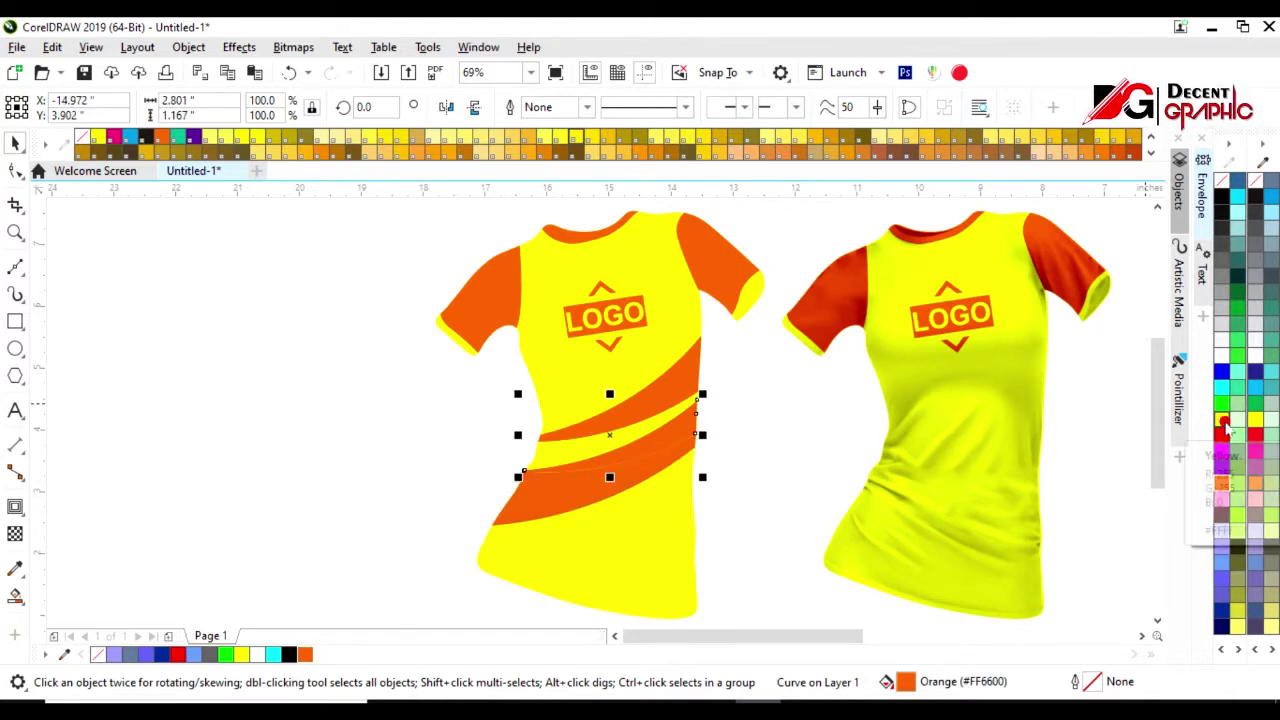
click(726, 491)
key(shift+Page_Up)
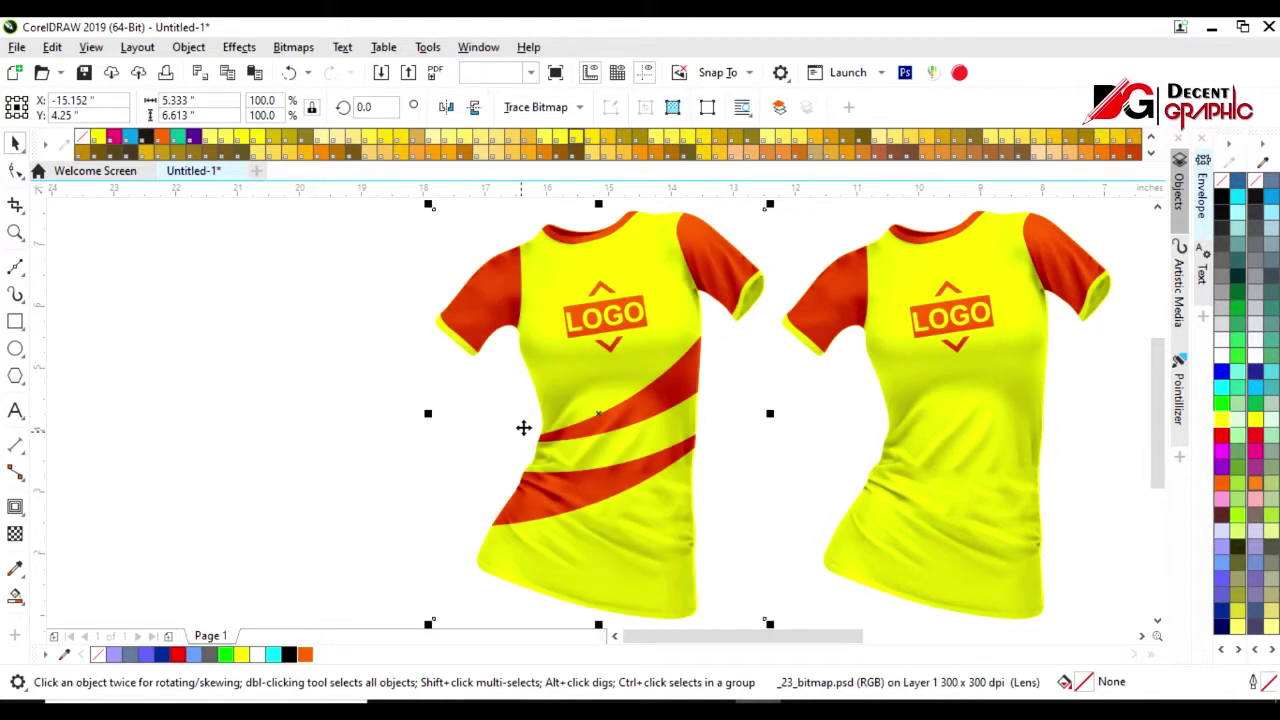
scroll(520, 436, down, 2)
scroll(543, 423, up, 2)
scroll(571, 457, down, 2)
click(370, 400)
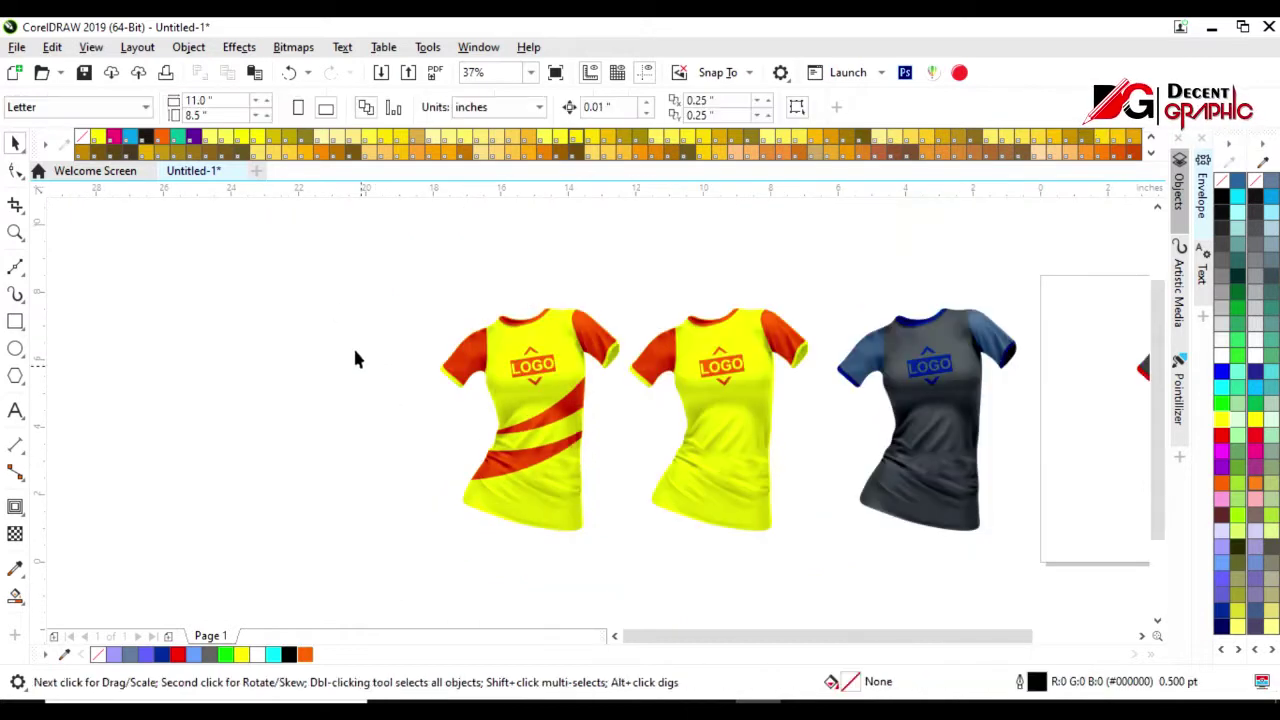
Copy the striped shirt to the left and delete its shading image and both orange bands.
drag(528, 455, 340, 455)
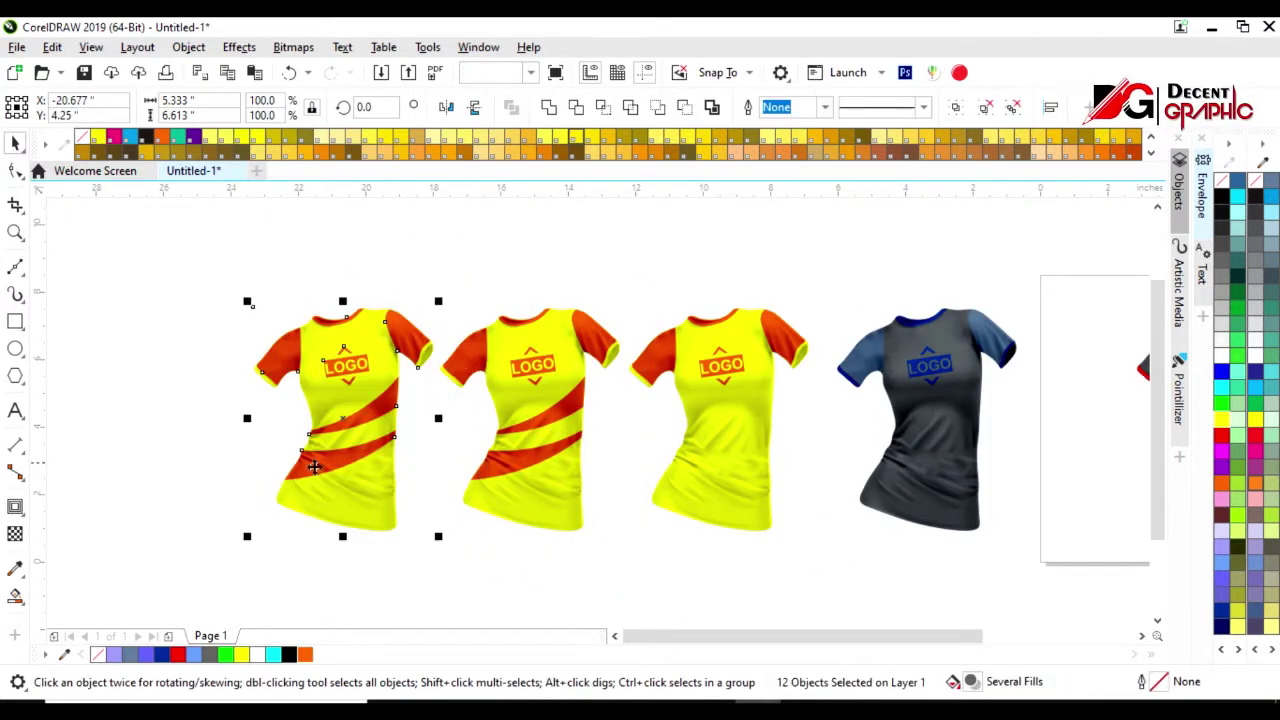
scroll(261, 483, up, 2)
click(621, 484)
key(Delete)
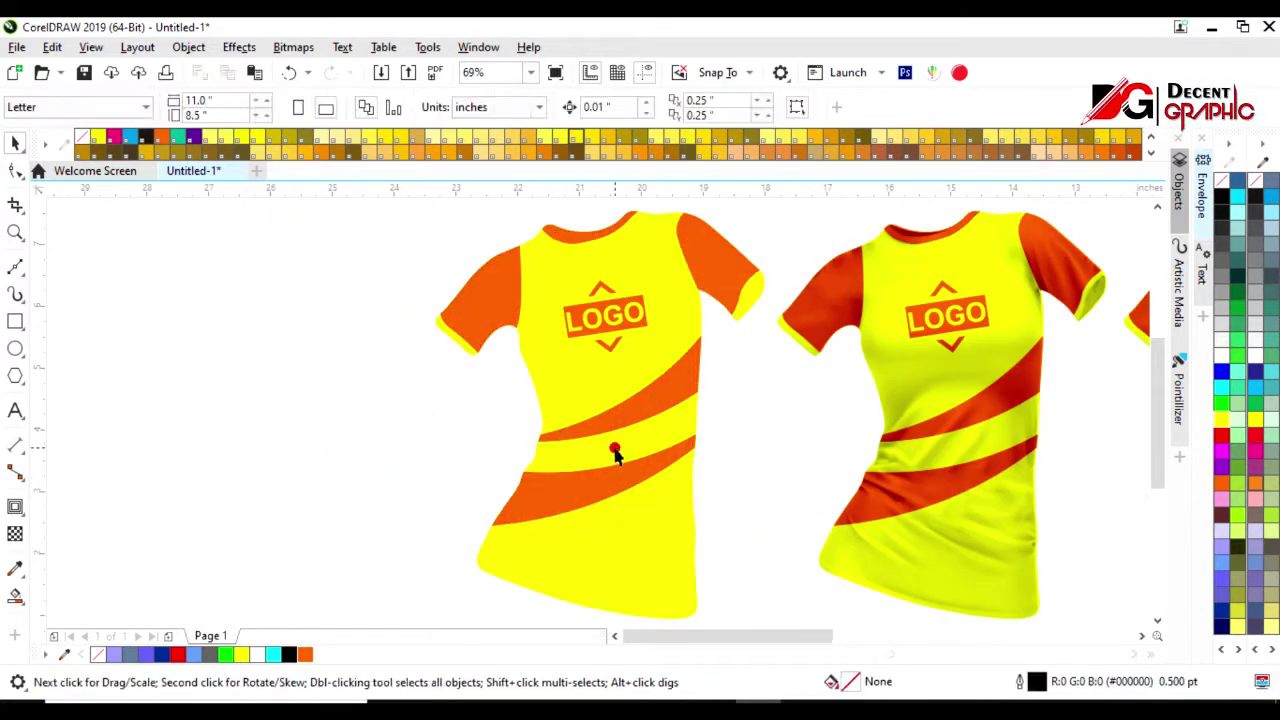
click(617, 473)
key(Delete)
click(634, 409)
key(Delete)
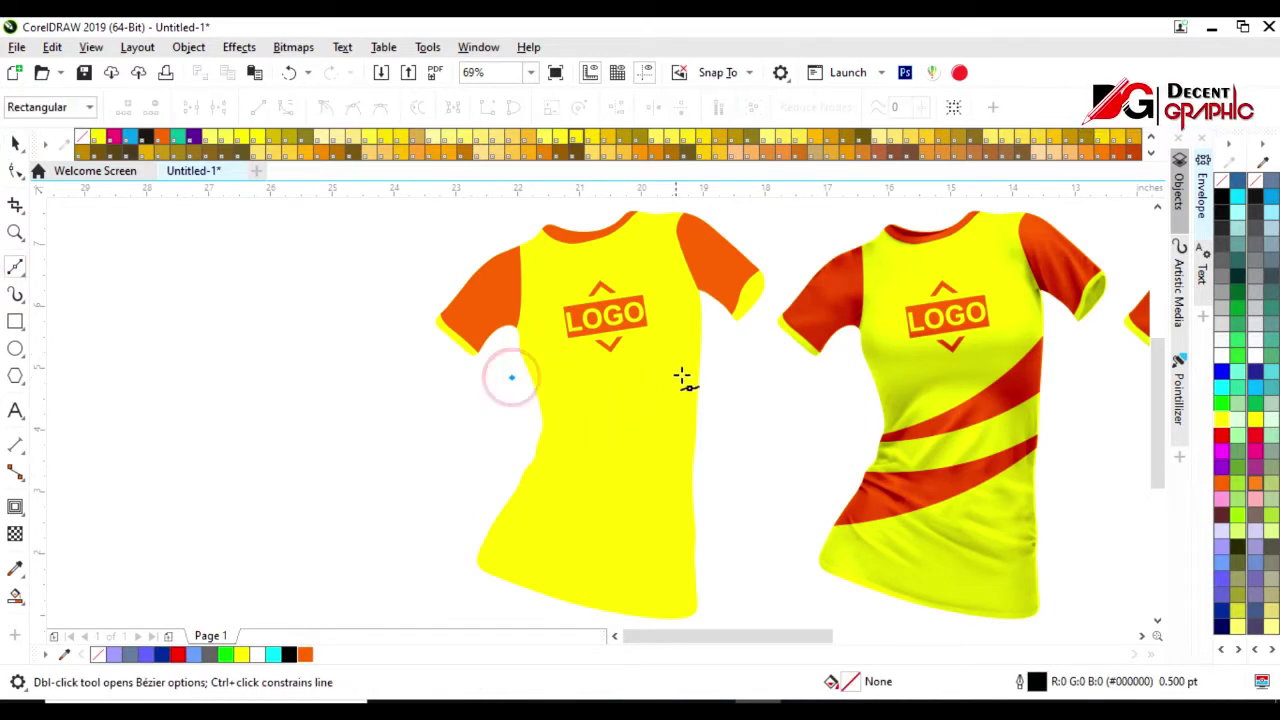
Draw a curved line across the chest, repeat it twice lower, and widen the bottom curve.
click(13, 145)
click(613, 368)
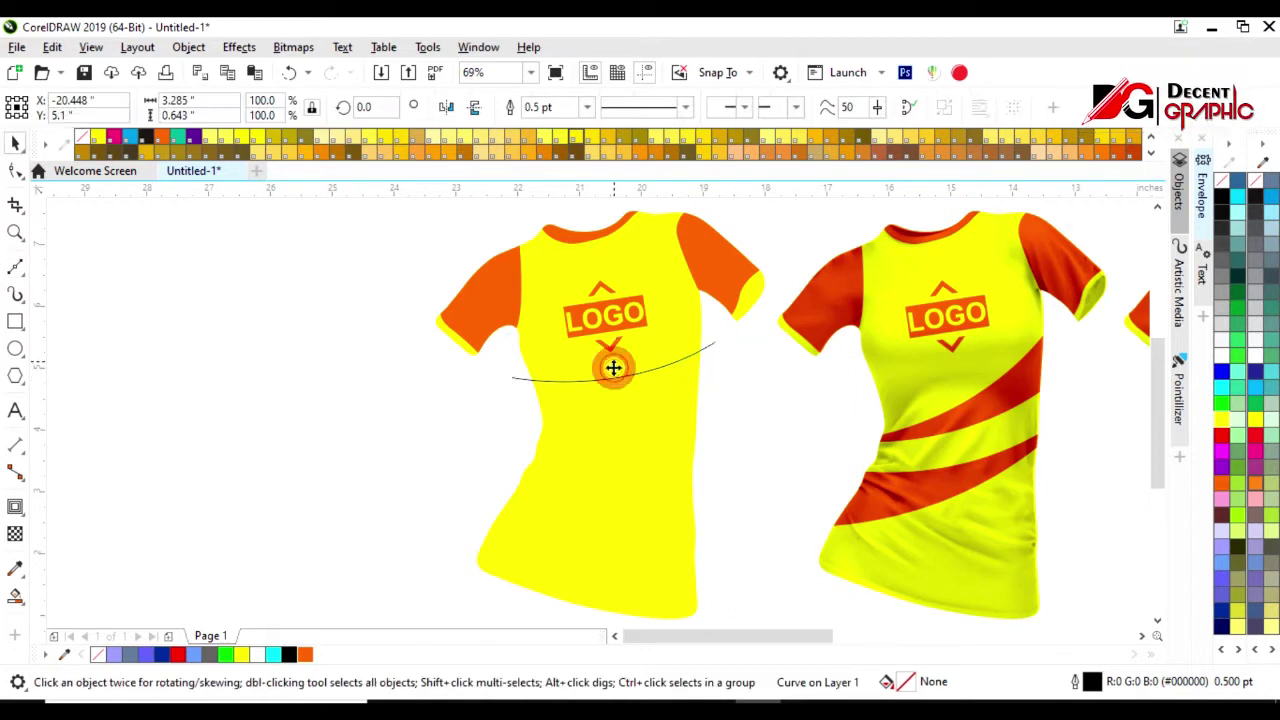
key(ctrl+r)
key(ctrl+r)
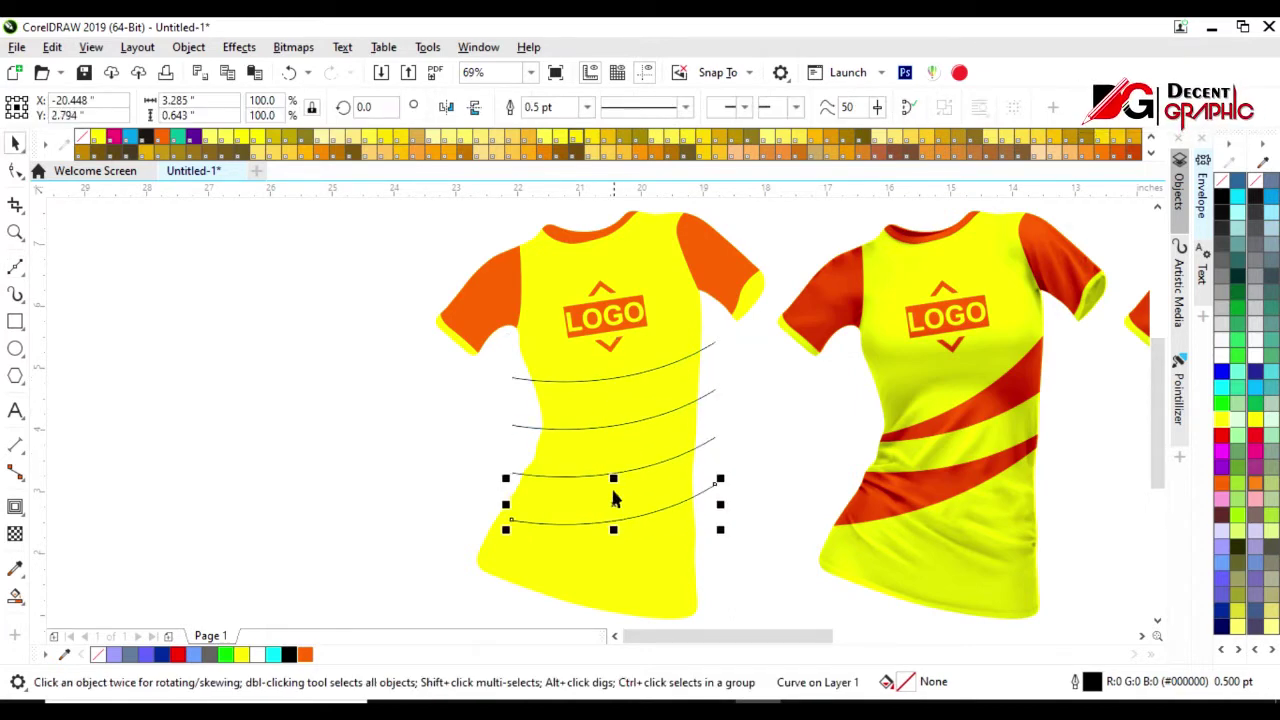
drag(723, 480, 749, 477)
Smart Fill the two bands between the curves, remove the guide curves, and colour the bands grey.
click(15, 596)
click(610, 400)
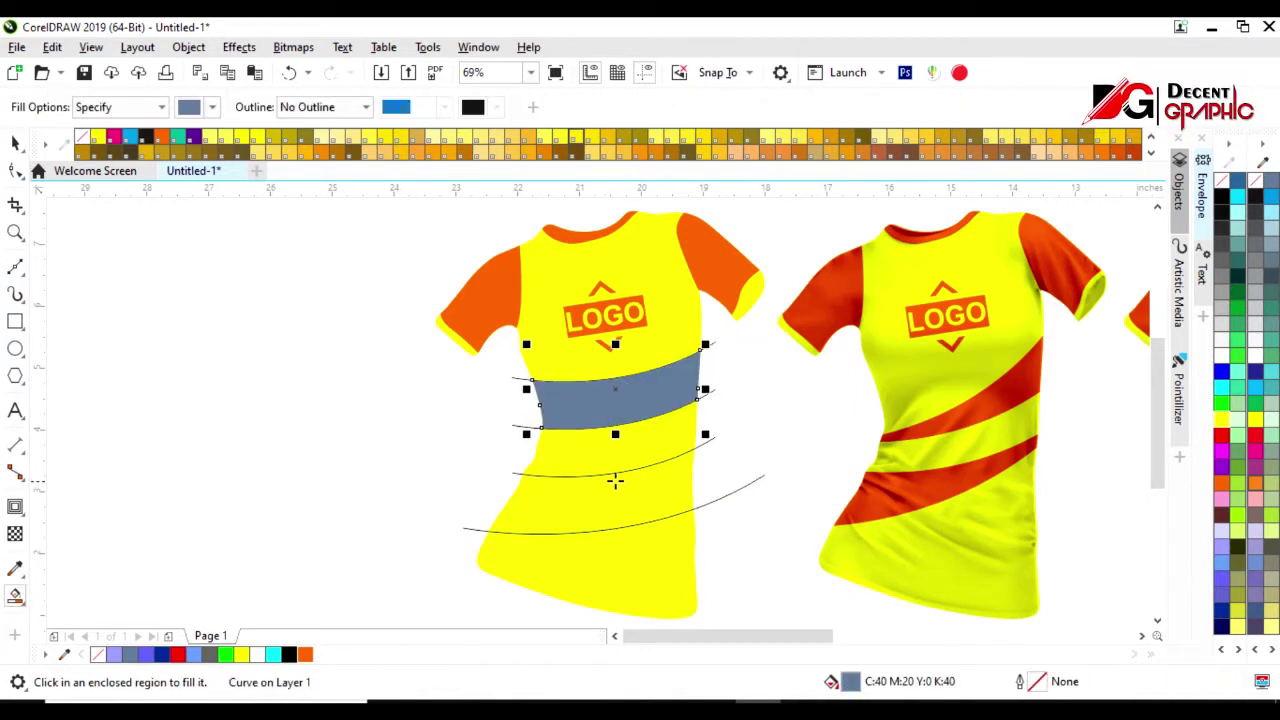
click(596, 492)
key(space)
click(733, 490)
click(709, 449)
click(709, 392)
click(615, 395)
click(209, 654)
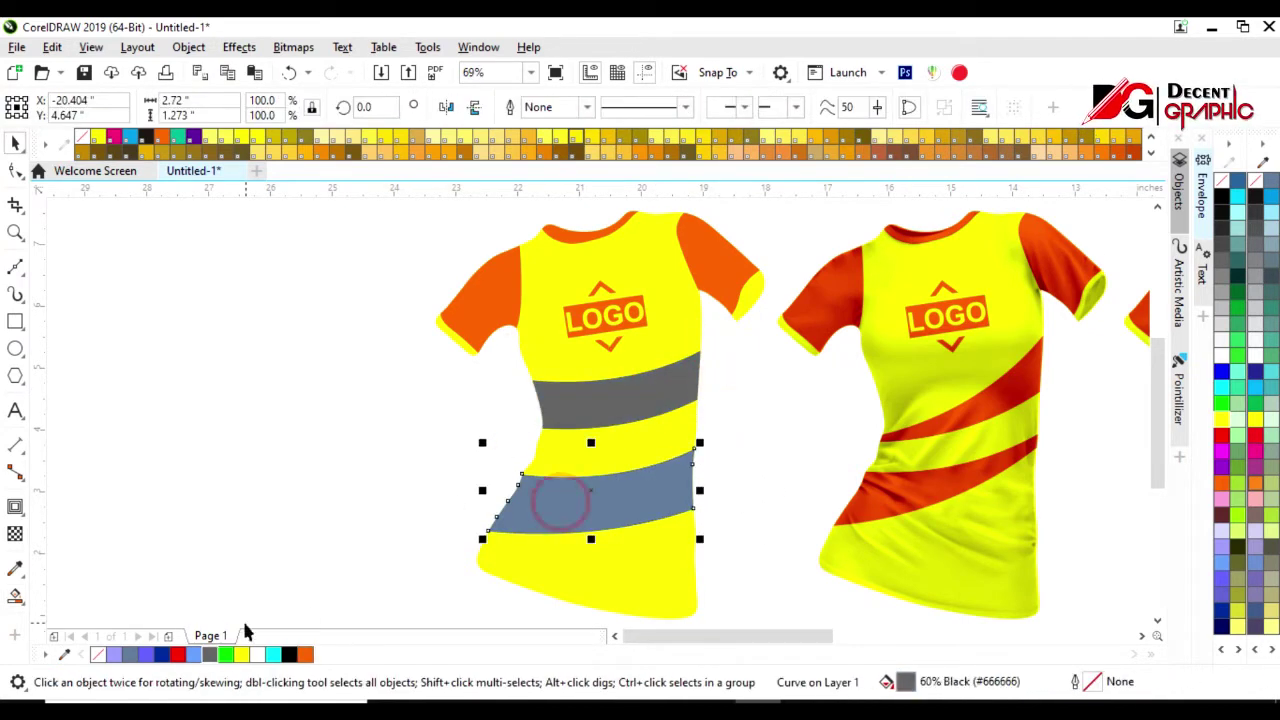
Colour the shirt body red and the LOGO emblem grey.
click(590, 490)
click(566, 586)
click(1221, 435)
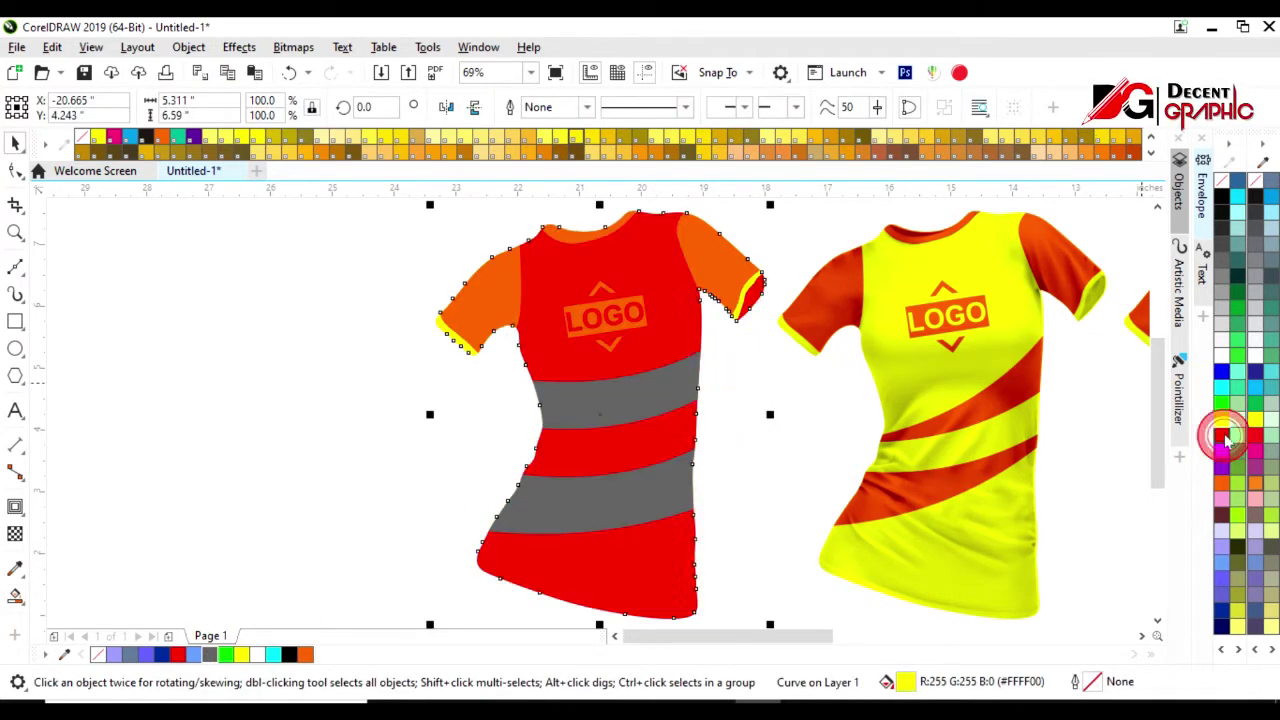
click(606, 316)
click(209, 654)
Make both sleeves grey and the right cuff red, then put the fabric shading back on top.
click(481, 302)
click(209, 654)
click(720, 275)
click(209, 654)
click(458, 342)
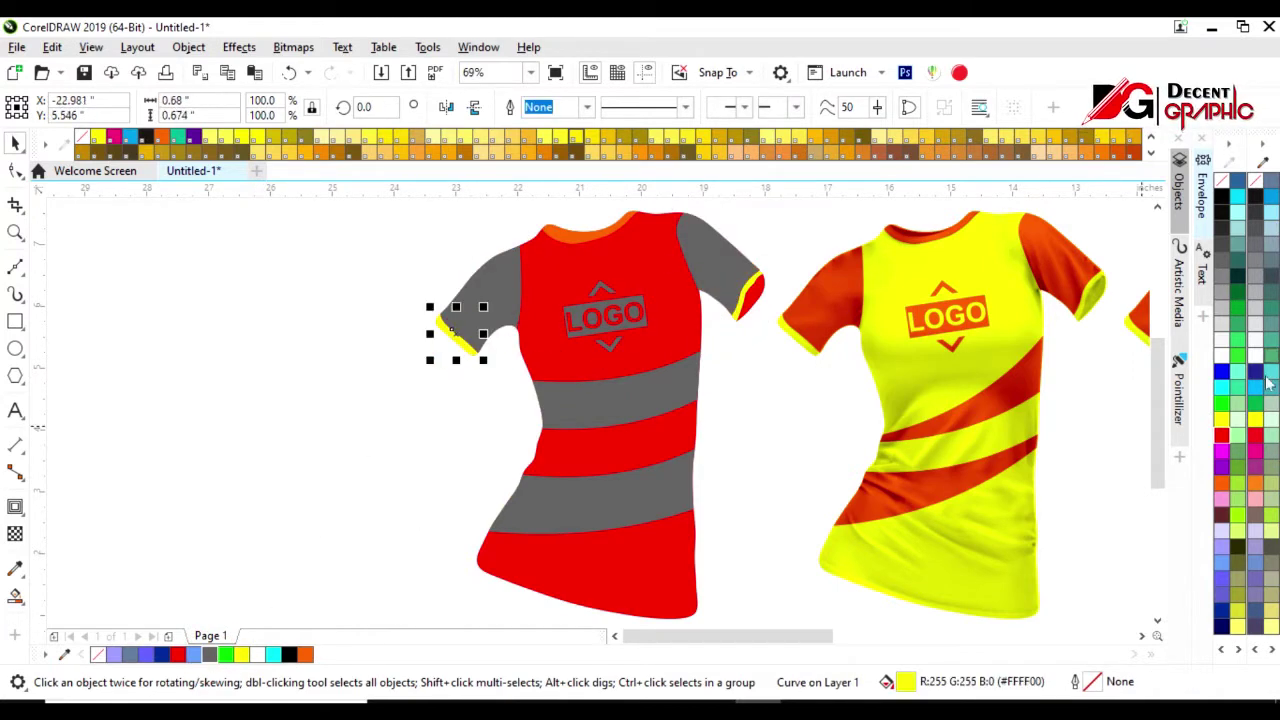
click(757, 300)
ctrl+click(750, 290)
click(1221, 435)
ctrl+click(604, 241)
click(503, 456)
scroll(484, 400, down, 2)
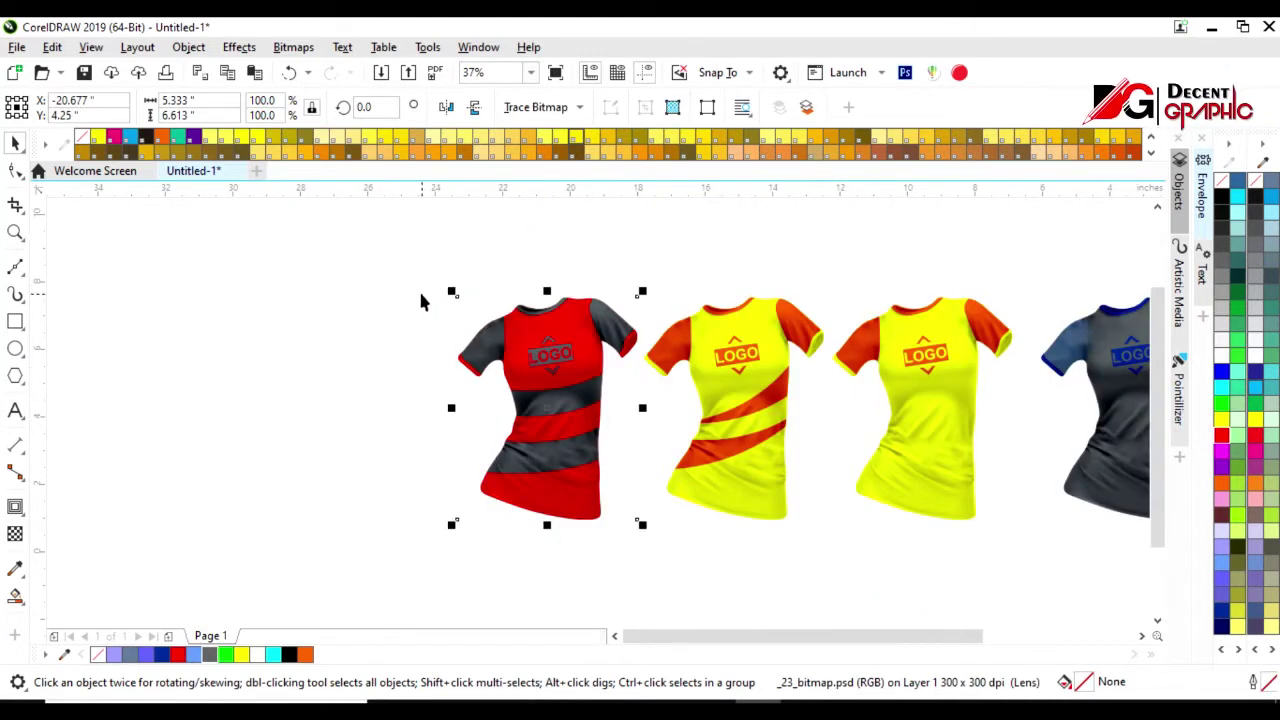
Copy the red shirt to the left, delete its grey chest and waist bands, and bring the shading image to the front.
drag(418, 276, 671, 543)
drag(560, 457, 371, 457)
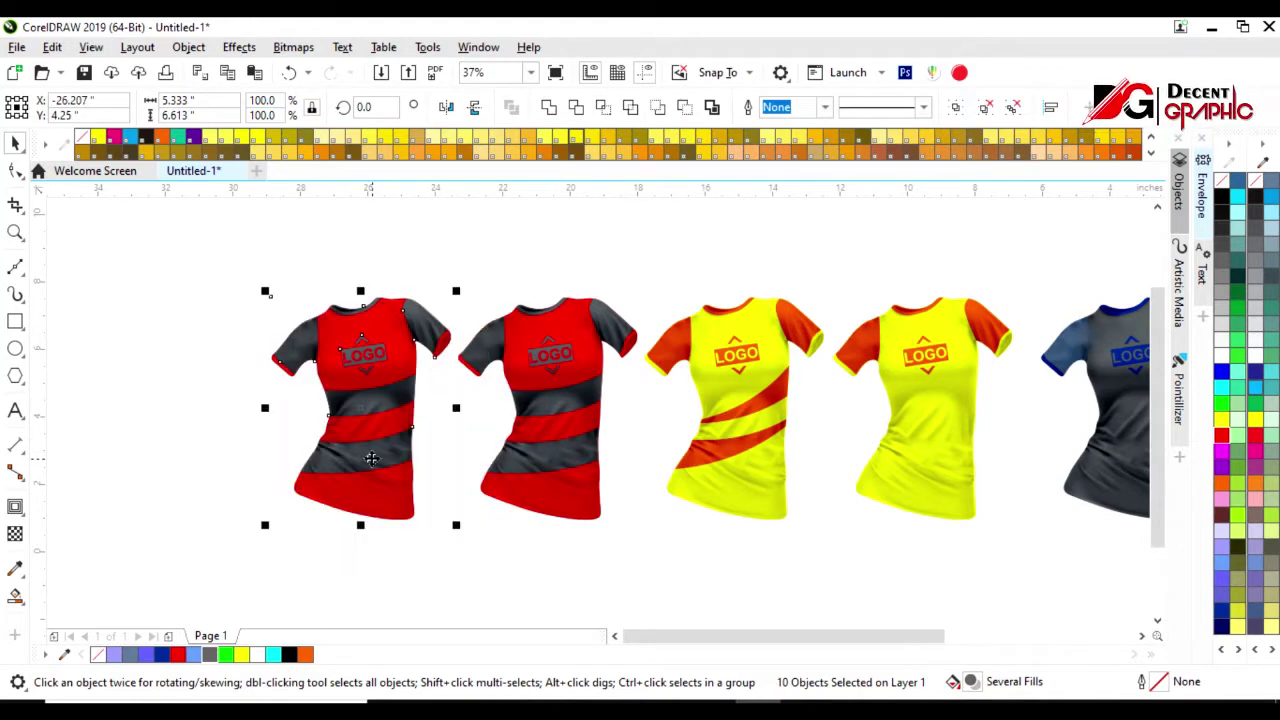
scroll(371, 458, up, 2)
click(338, 453)
click(500, 434)
key(Delete)
click(628, 400)
key(Delete)
click(615, 495)
key(Delete)
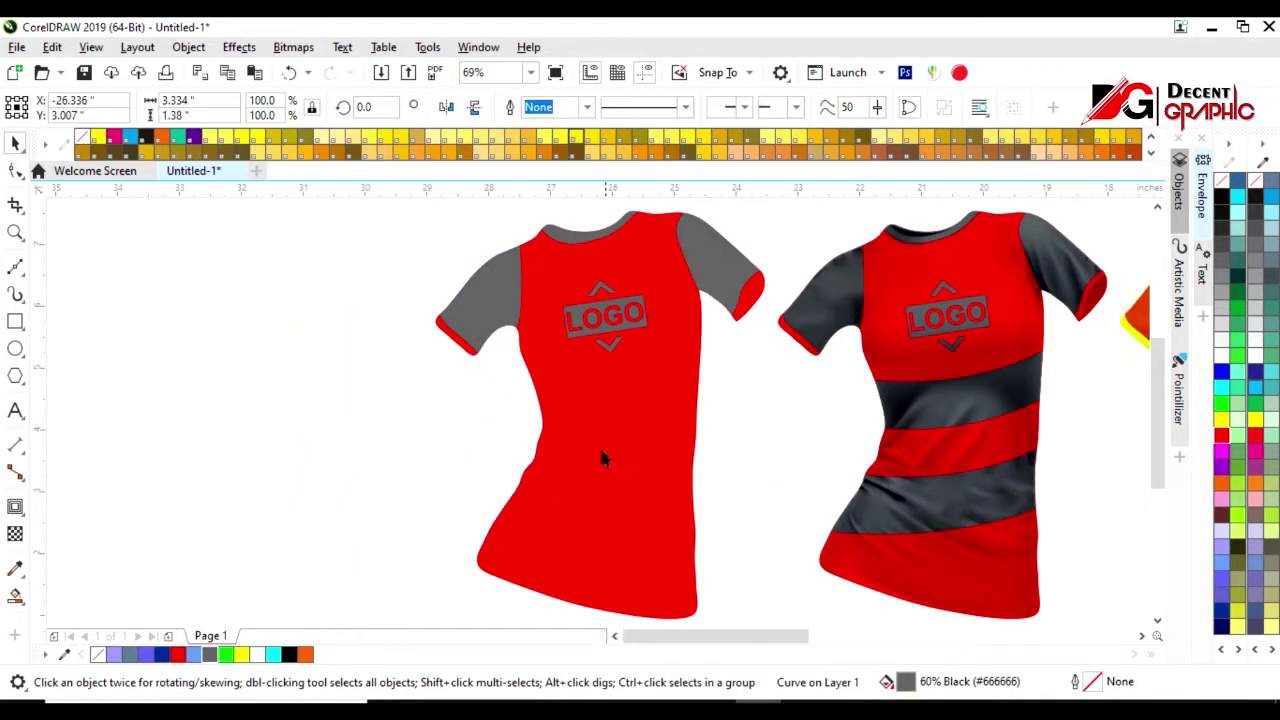
click(540, 405)
key(shift+Page_Up)
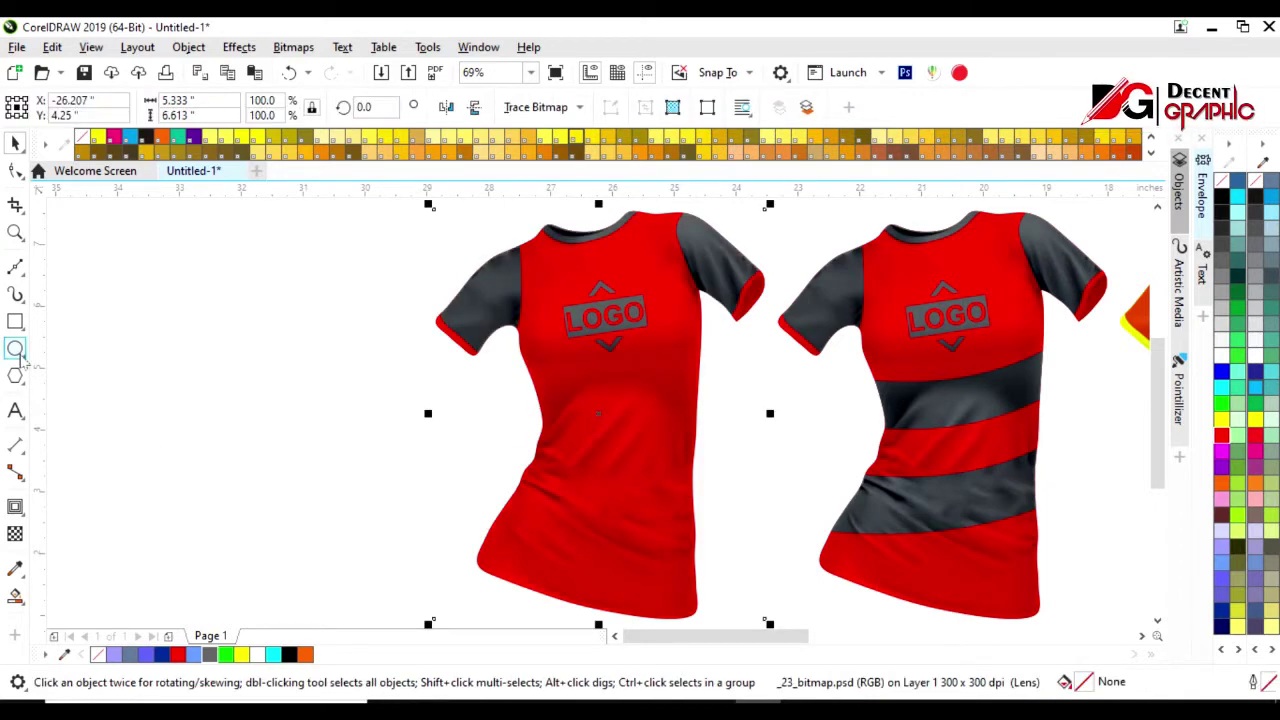
Draw a heart shape, place it on the chest, tilt it about 8.5°, and enlarge it slightly.
click(15, 375)
click(110, 434)
drag(189, 289, 371, 472)
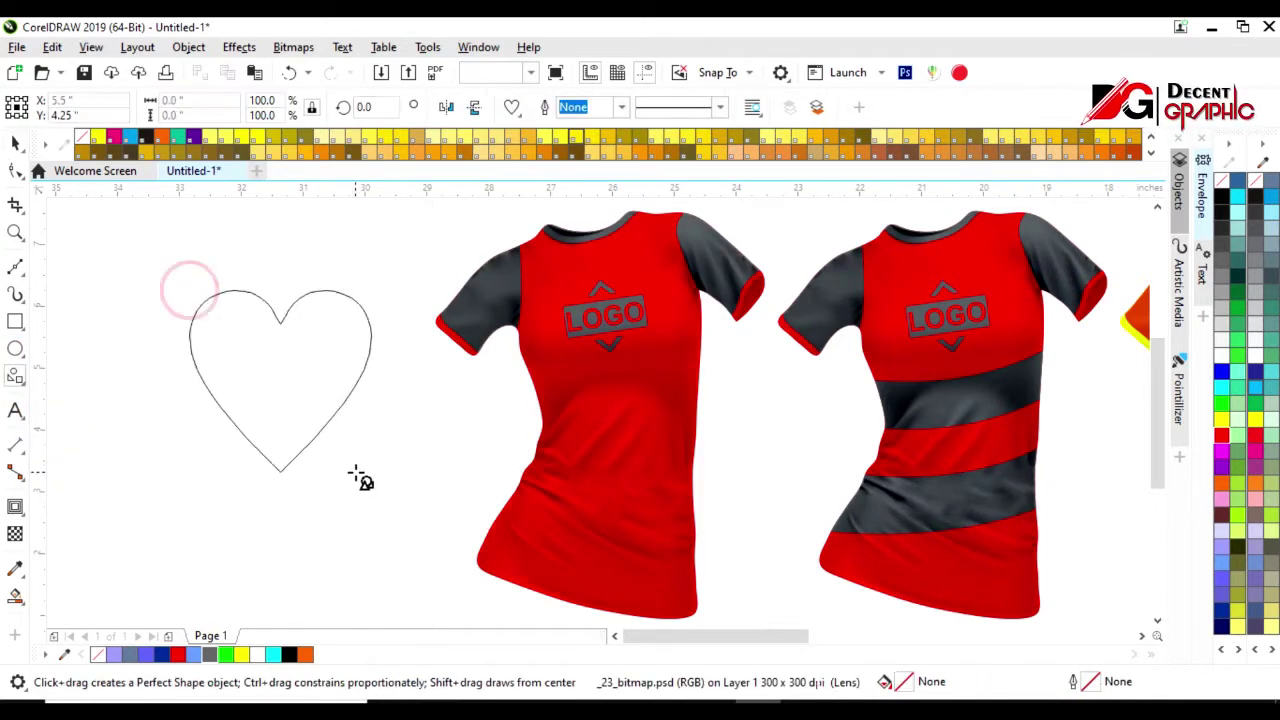
key(space)
drag(280, 385, 597, 347)
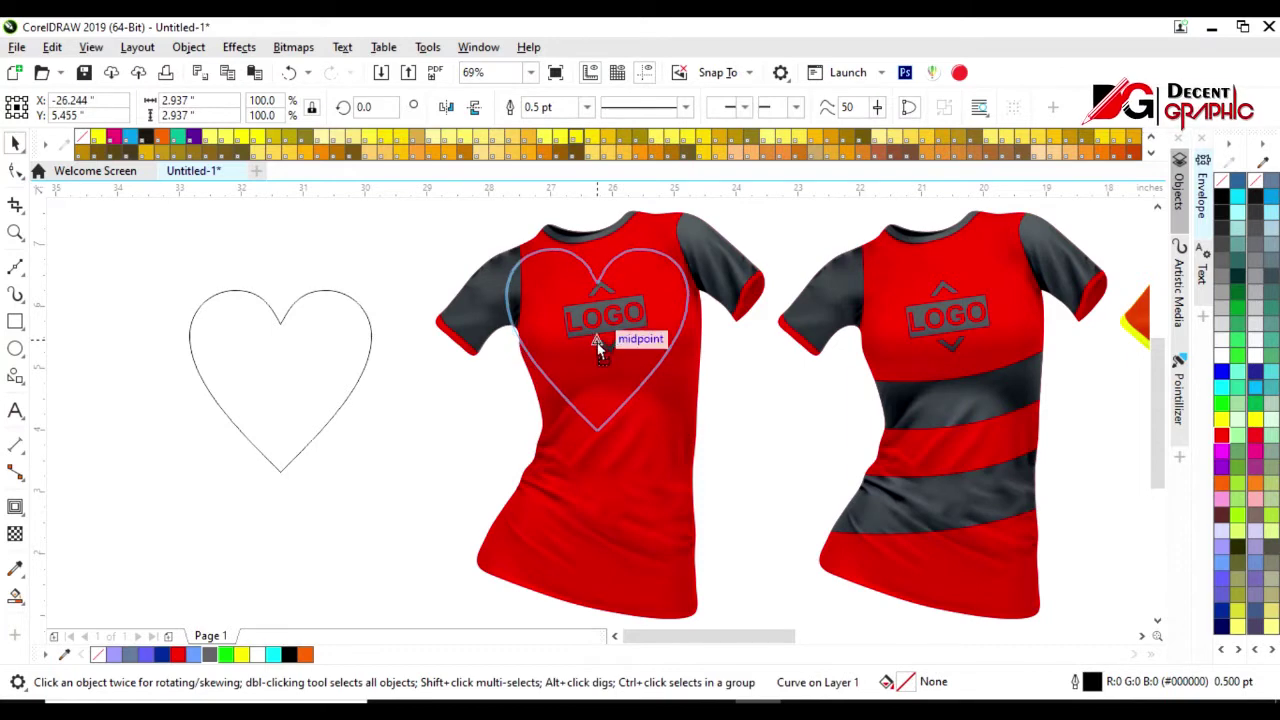
click(600, 340)
drag(706, 423, 716, 406)
drag(594, 338, 623, 375)
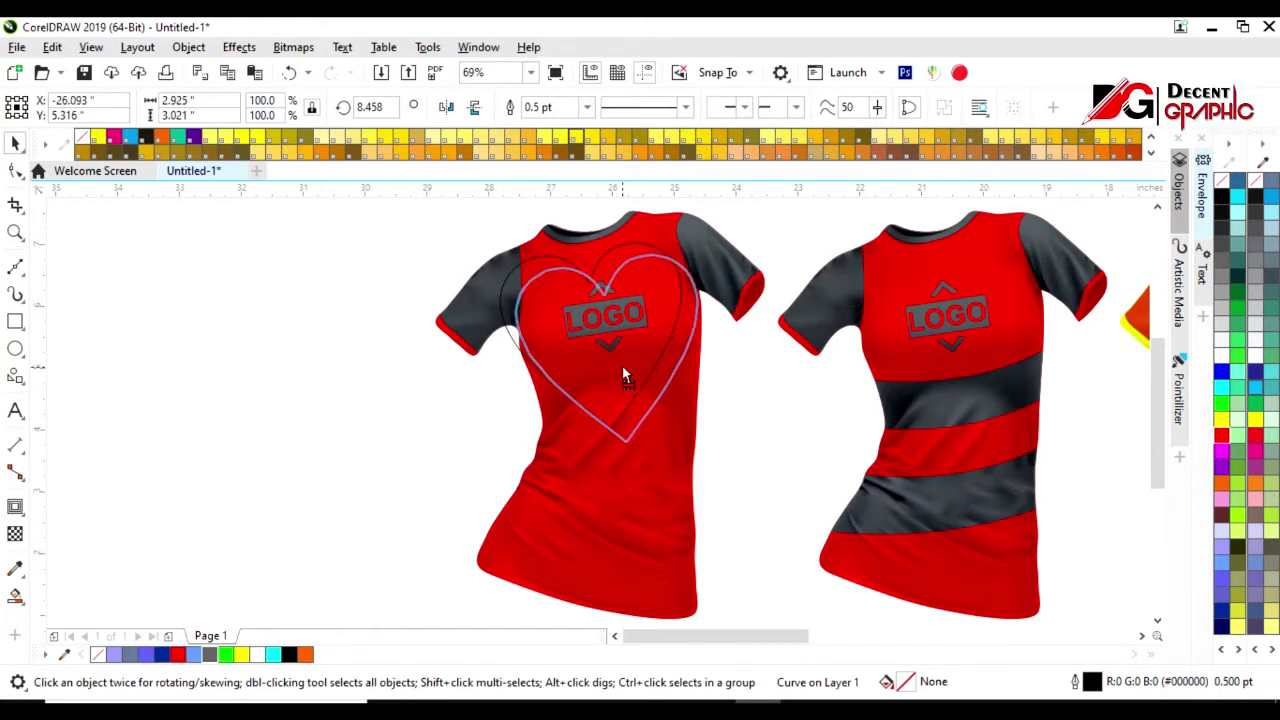
drag(700, 249, 697, 243)
Move the LOGO off the shirt to the top-left.
scroll(700, 249, up, 4)
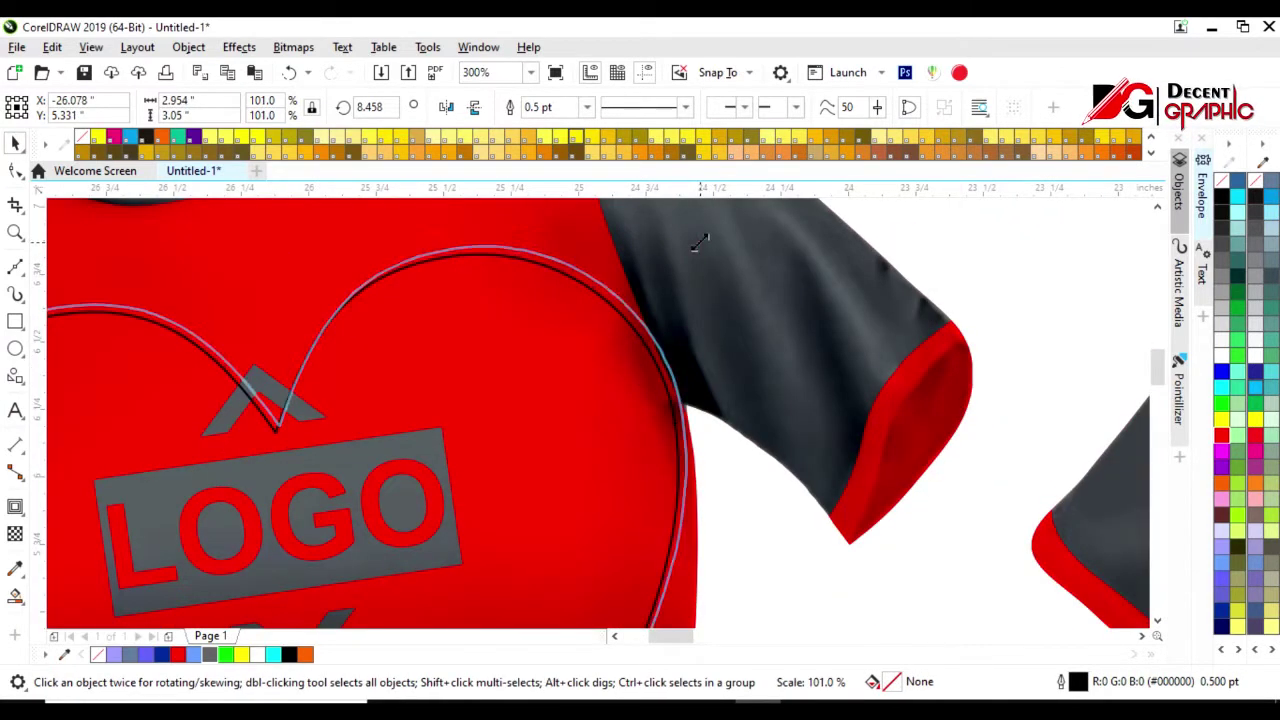
scroll(700, 243, down, 2)
scroll(551, 343, down, 2)
drag(500, 383, 237, 286)
scroll(457, 386, up, 2)
scroll(465, 440, down, 2)
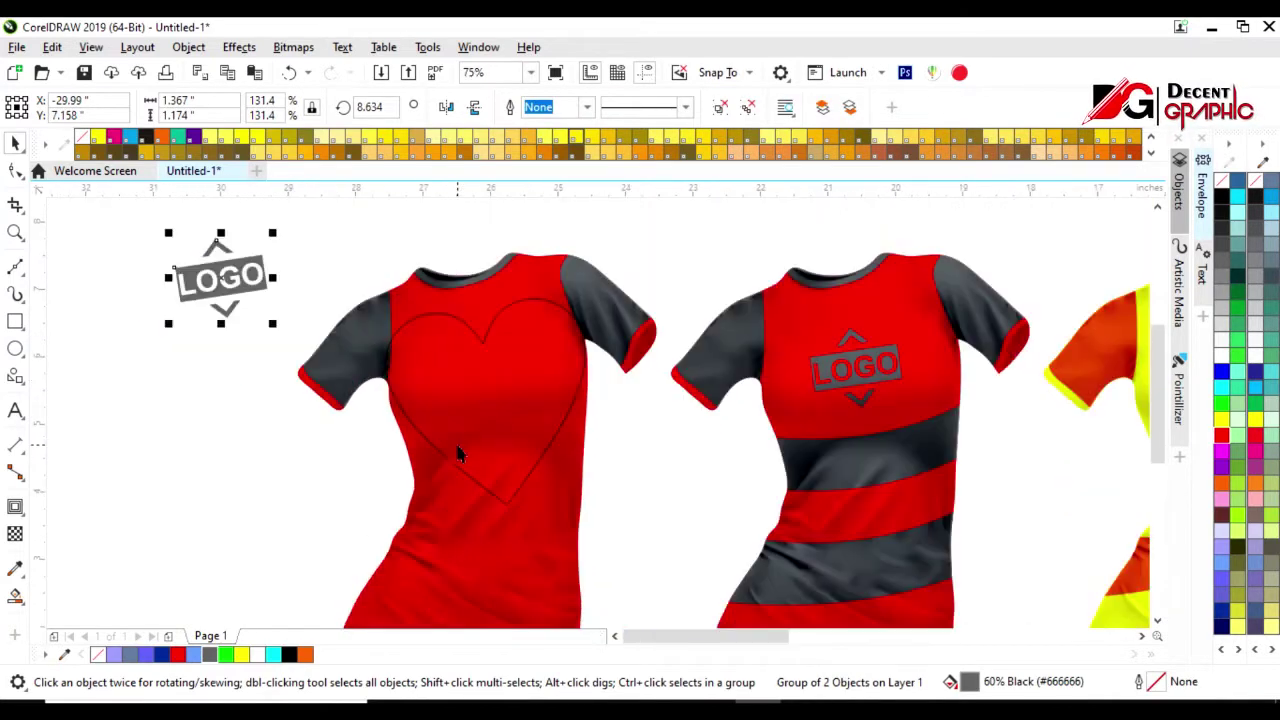
Smart Fill the inside of the heart and colour the filled heart white.
click(15, 597)
click(480, 380)
key(space)
click(360, 398)
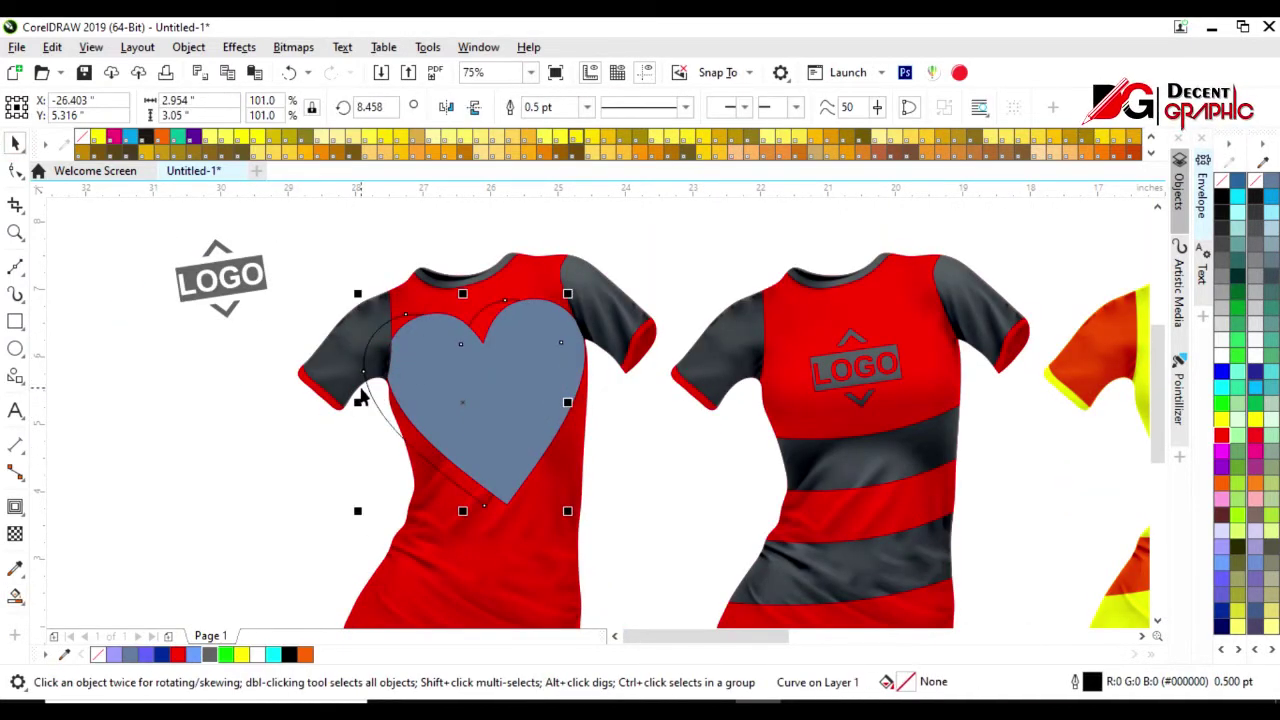
scroll(423, 354, down, 2)
scroll(453, 380, up, 2)
click(453, 380)
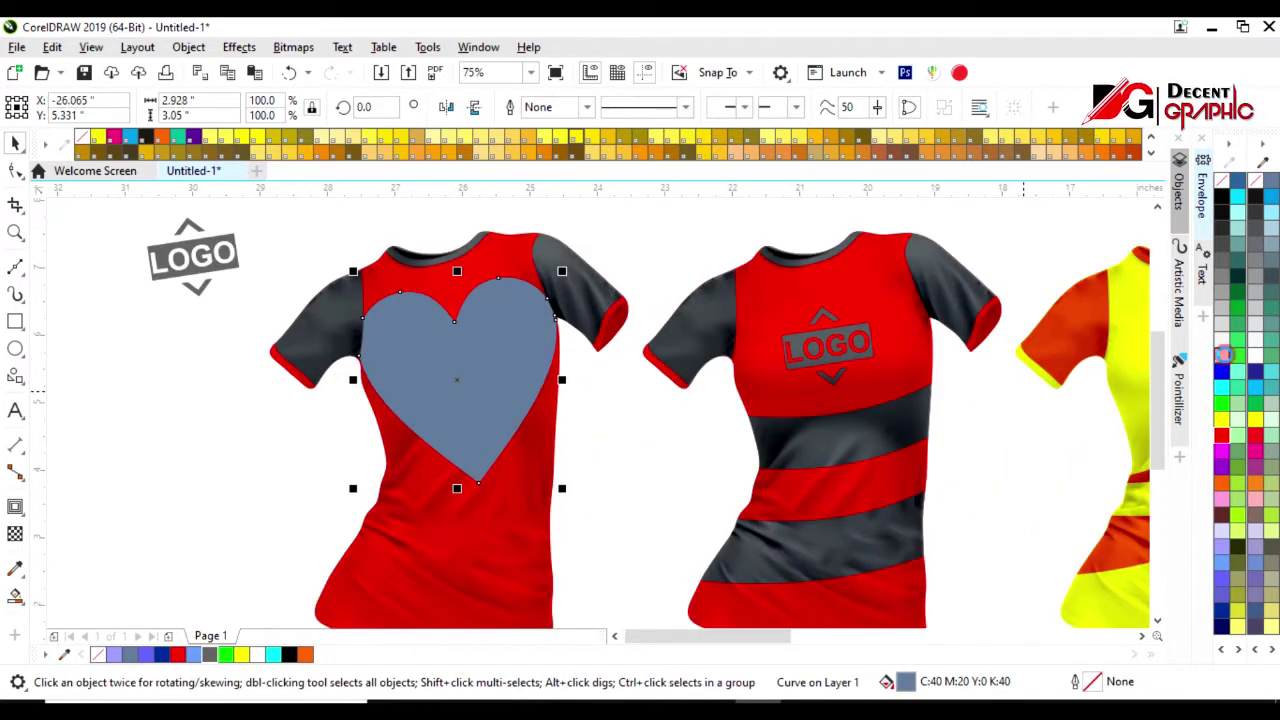
click(1222, 355)
Delete the shirt's shading image and colour the sleeves white.
click(618, 303)
key(Delete)
click(620, 303)
click(1222, 355)
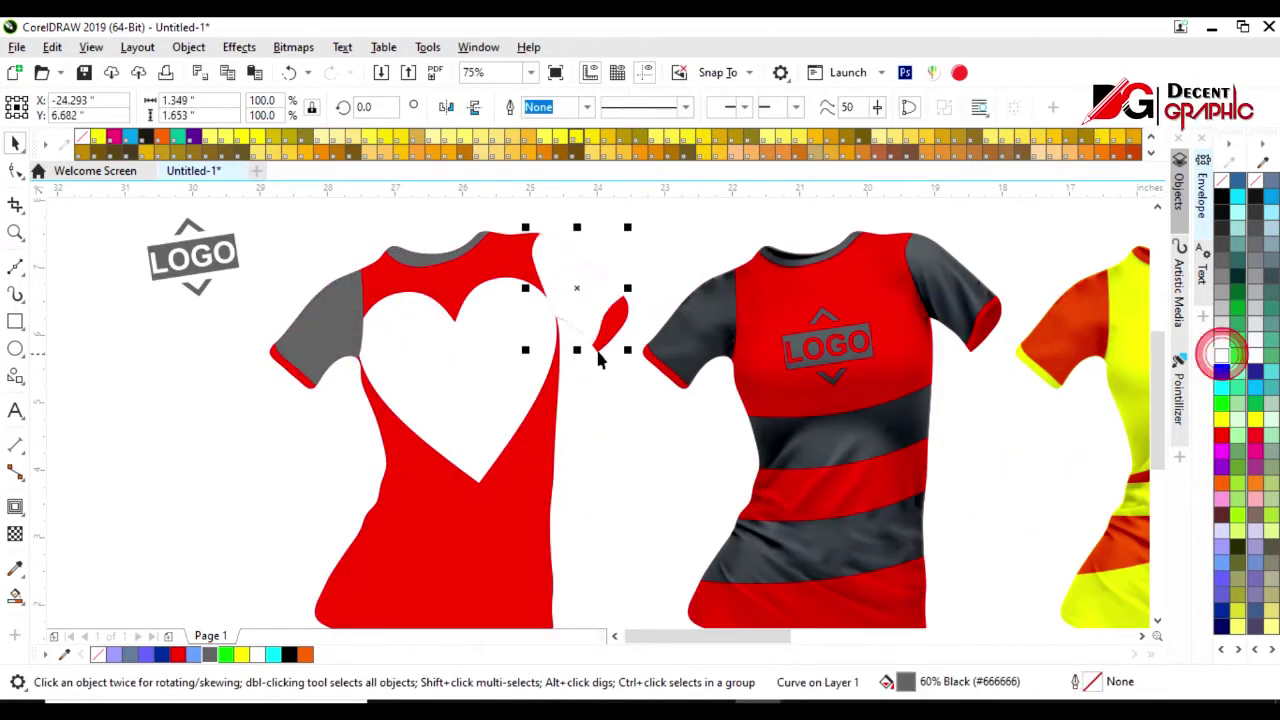
click(320, 300)
click(1222, 355)
click(430, 255)
click(467, 538)
click(337, 500)
Move the LOGO onto the white heart and colour it red.
scroll(288, 381, down, 2)
scroll(290, 385, up, 2)
scroll(305, 415, down, 2)
scroll(304, 409, up, 2)
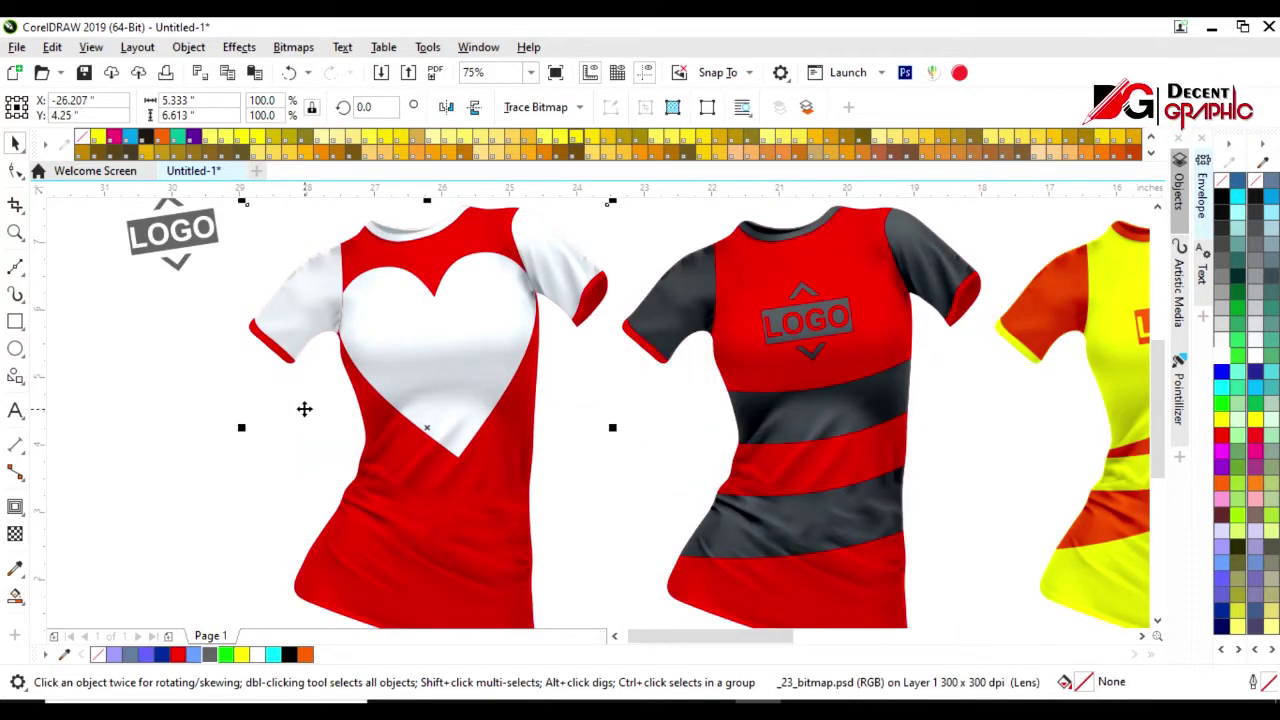
drag(172, 232, 435, 345)
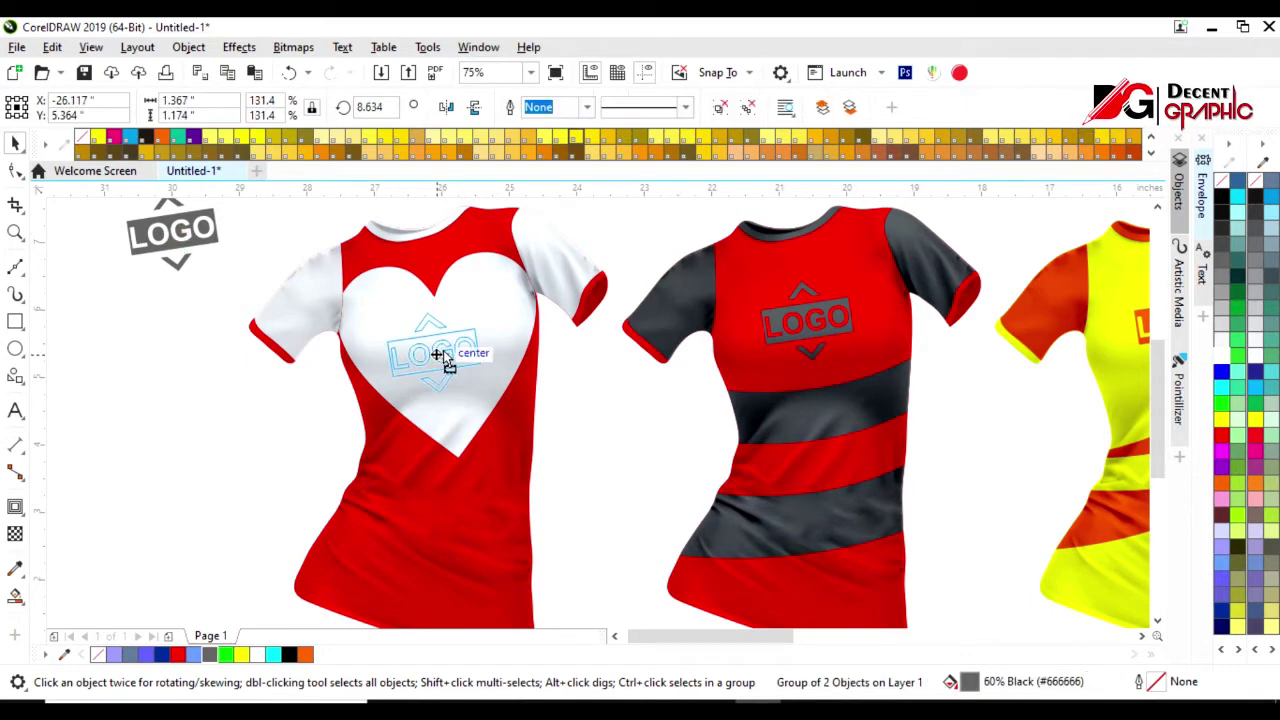
scroll(435, 345, up, 4)
scroll(435, 345, down, 2)
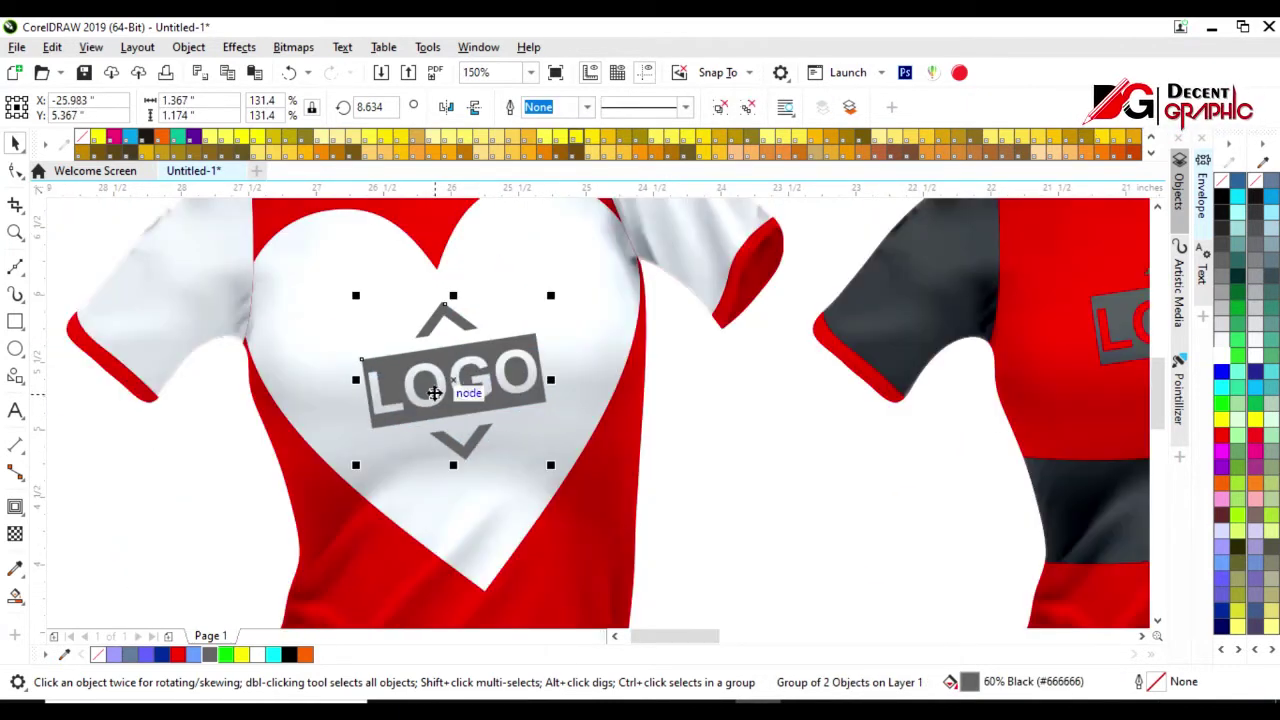
scroll(435, 345, down, 2)
click(1221, 435)
click(509, 525)
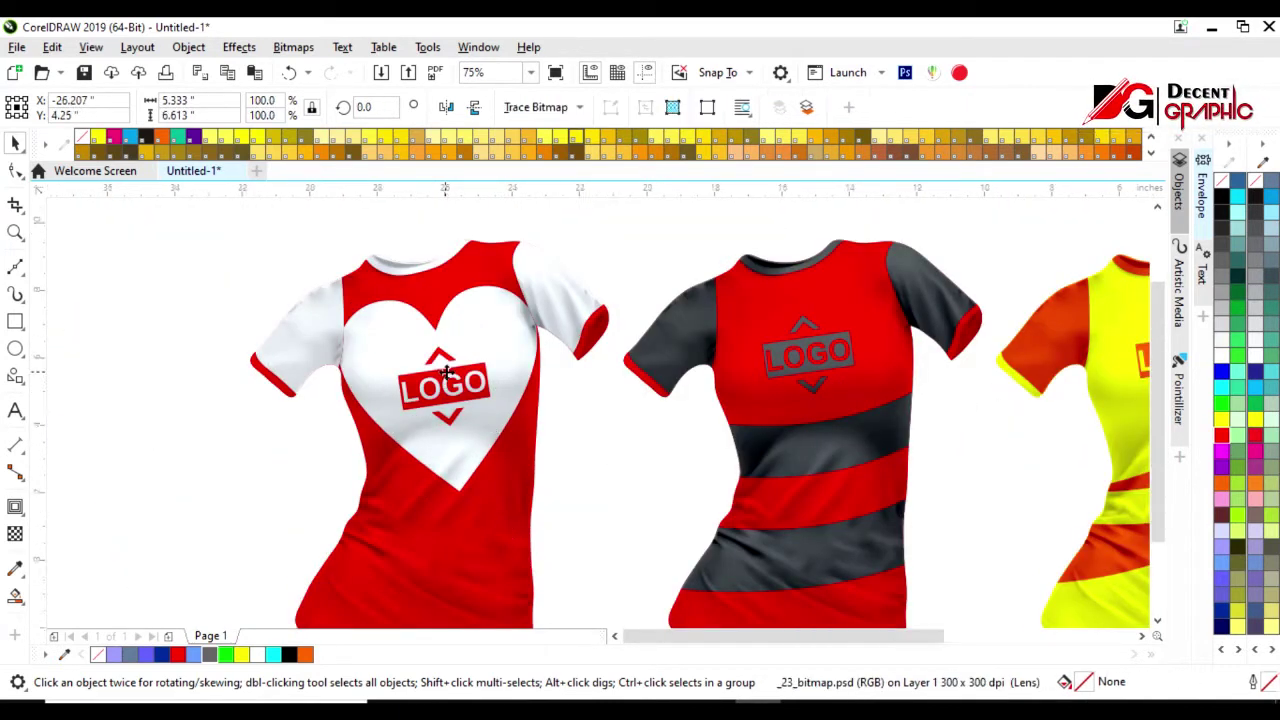
scroll(445, 372, down, 5)
drag(354, 307, 485, 463)
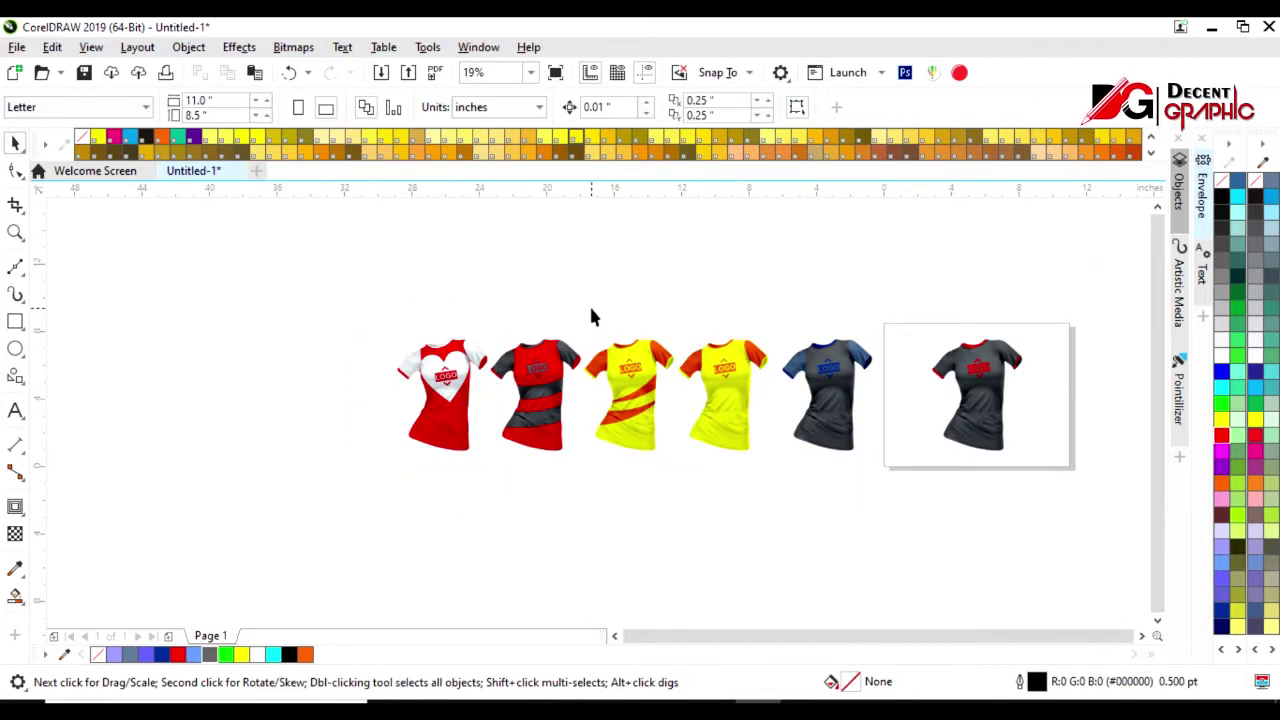
Copy the heart shirt below the row and delete its bitmap, white heart and red body.
drag(585, 303, 668, 483)
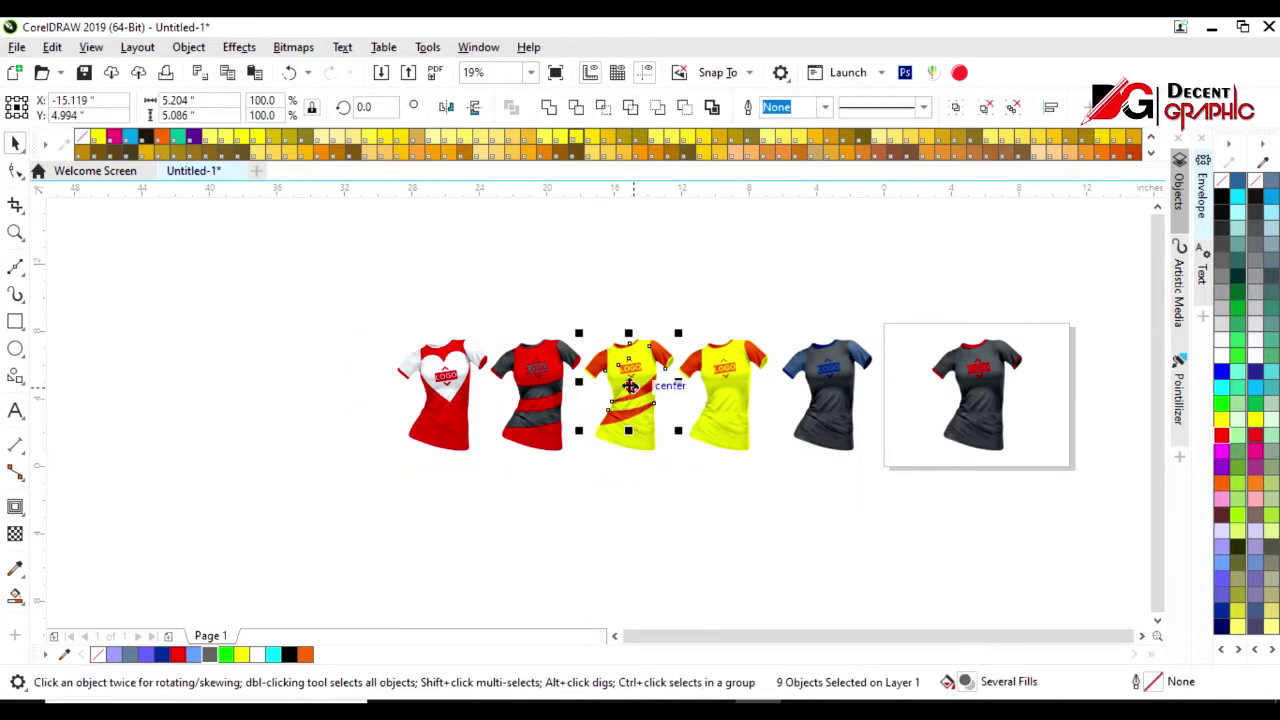
drag(648, 420, 456, 548)
key(ctrl+z)
drag(432, 412, 443, 530)
scroll(602, 412, up, 4)
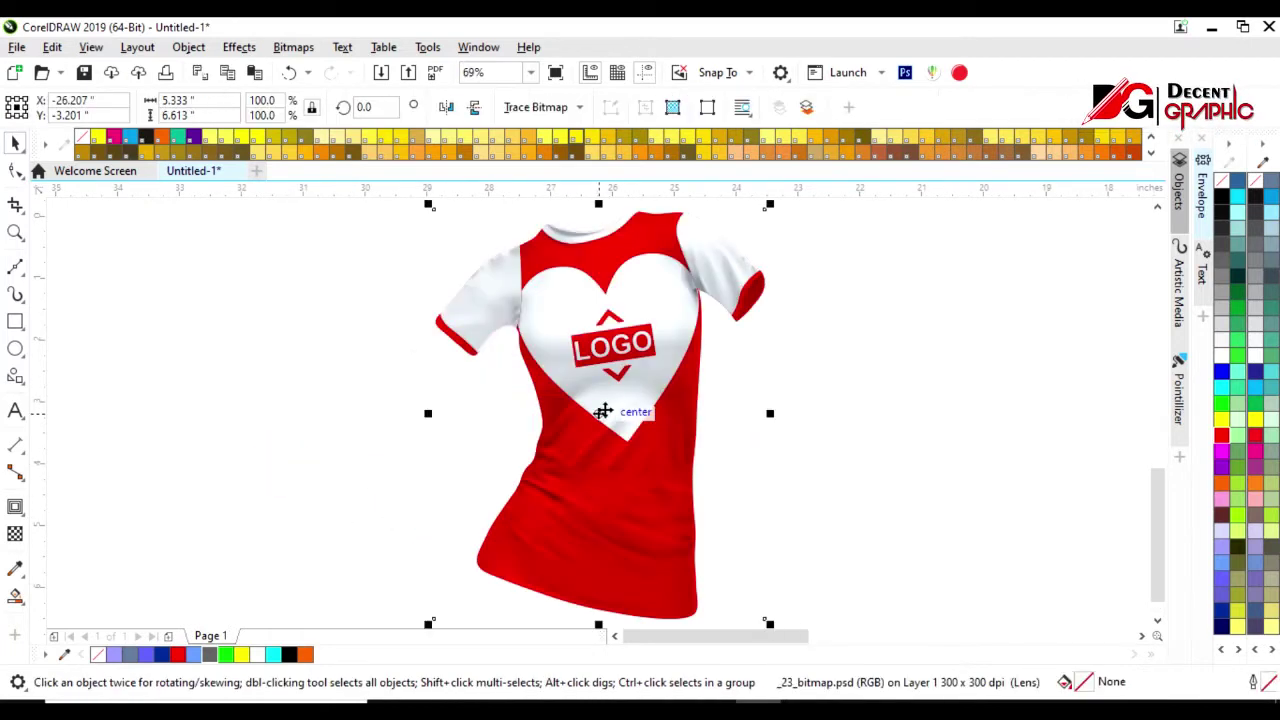
key(Delete)
click(540, 325)
key(Delete)
click(530, 302)
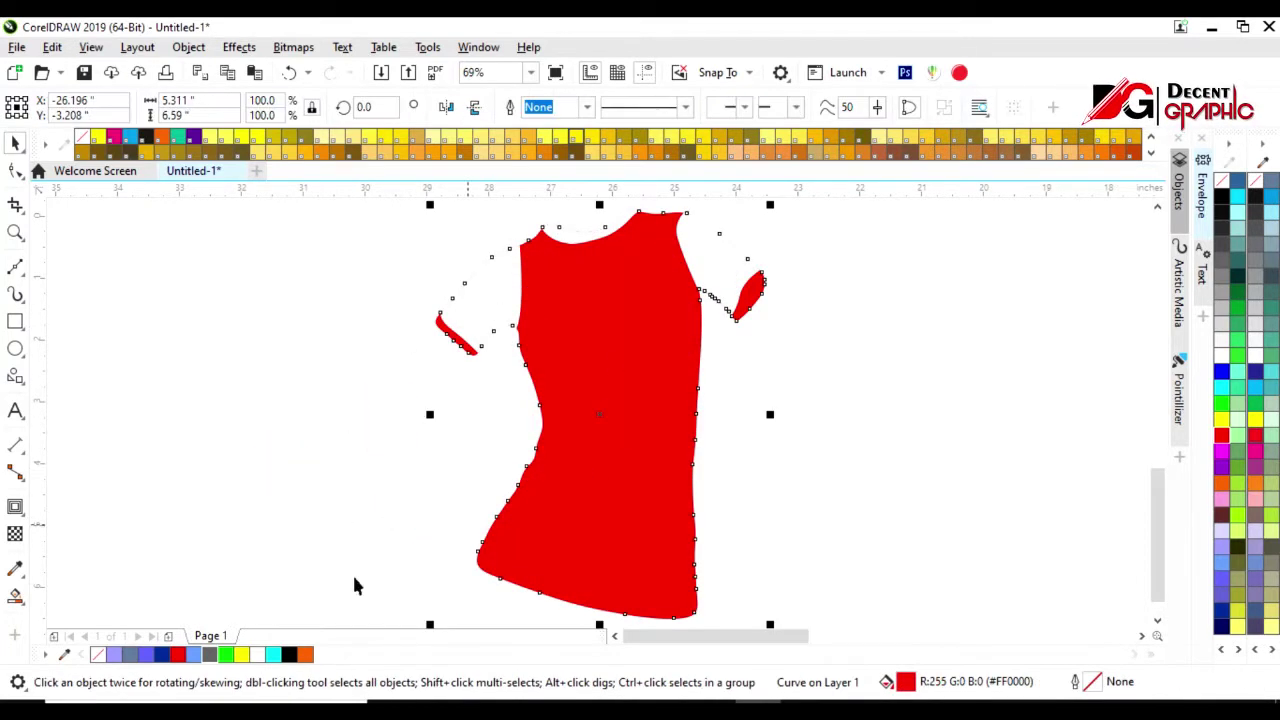
key(Delete)
Colour both sleeves and the LOGO Baby Blue, then reselect the shading bitmap.
click(500, 299)
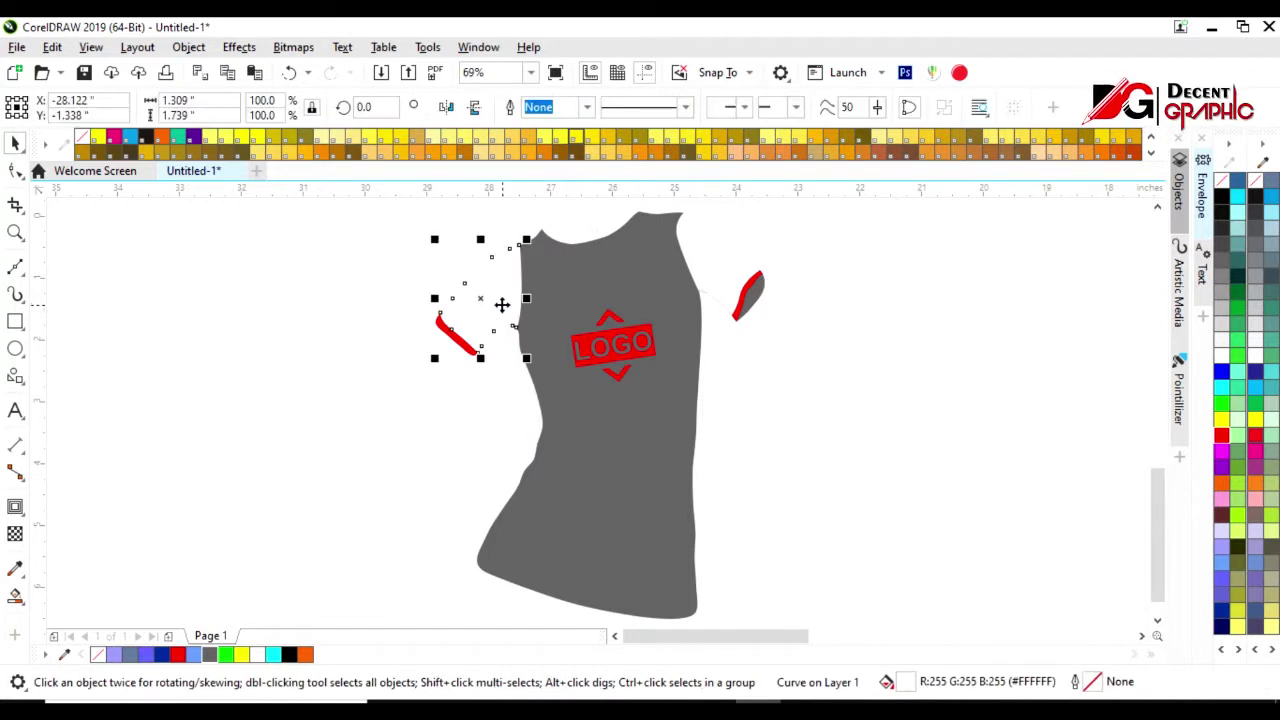
click(193, 655)
click(709, 251)
click(193, 655)
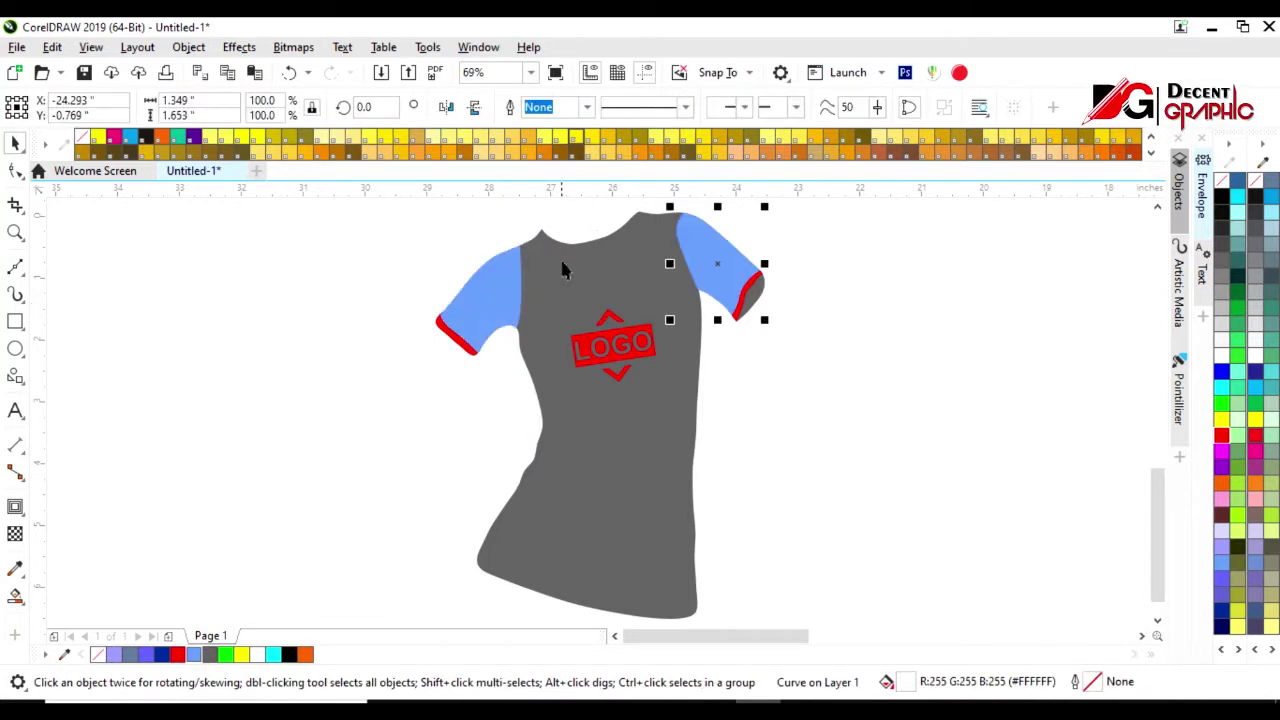
key(Tab)
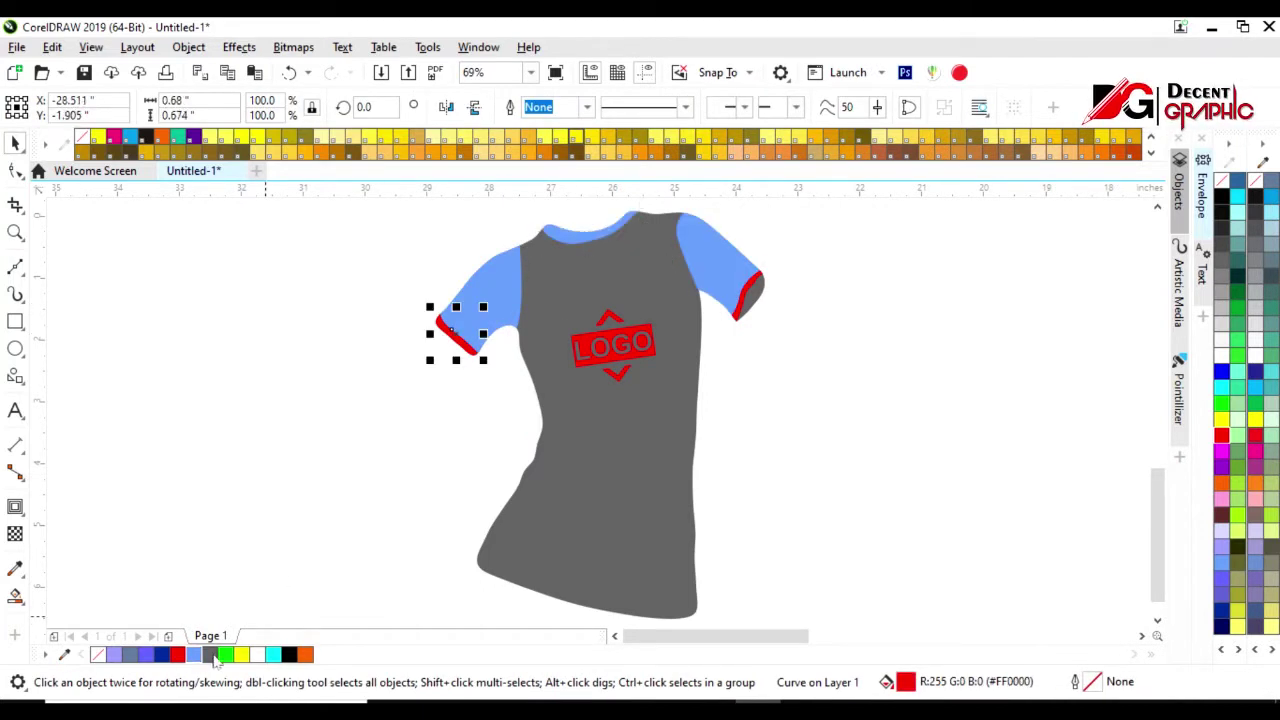
click(745, 302)
click(614, 337)
click(193, 655)
drag(617, 355, 611, 333)
click(514, 437)
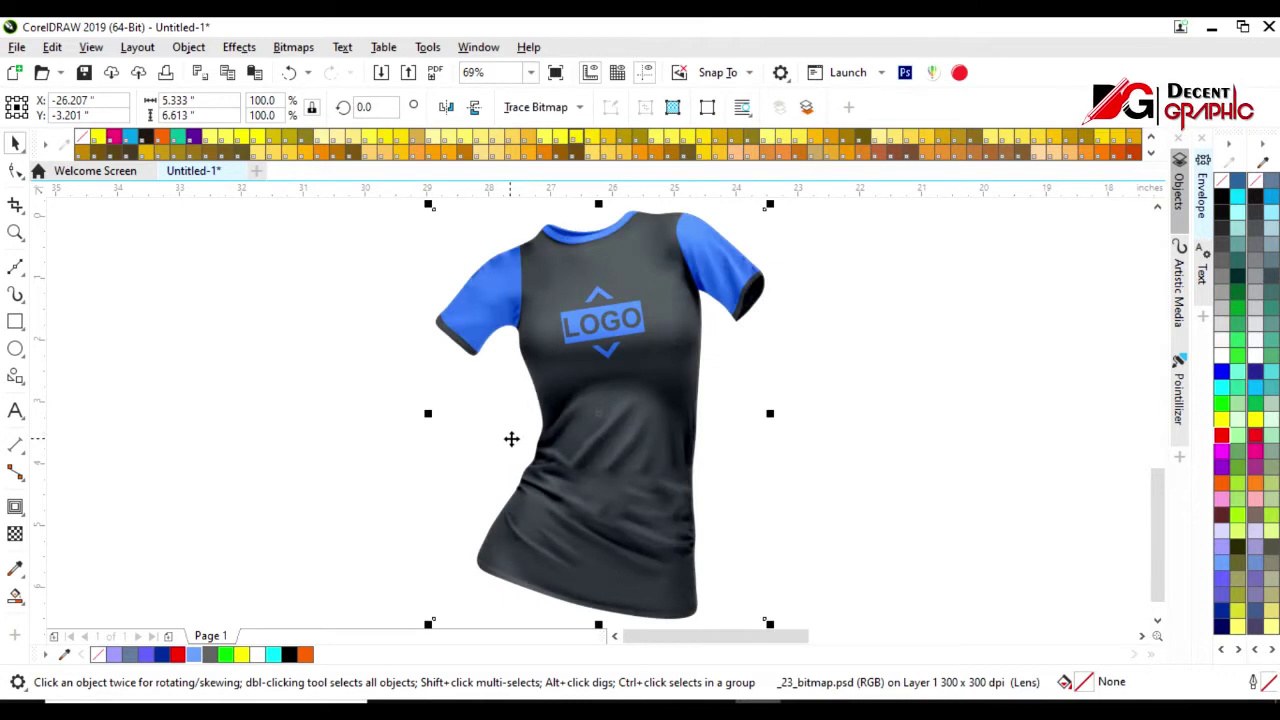
Draw a curve down to the hem and rotate-duplicate it into a fan of curves.
click(686, 383)
scroll(623, 494, up, 1)
drag(562, 541, 426, 571)
key(space)
drag(644, 416, 600, 398)
click(600, 398)
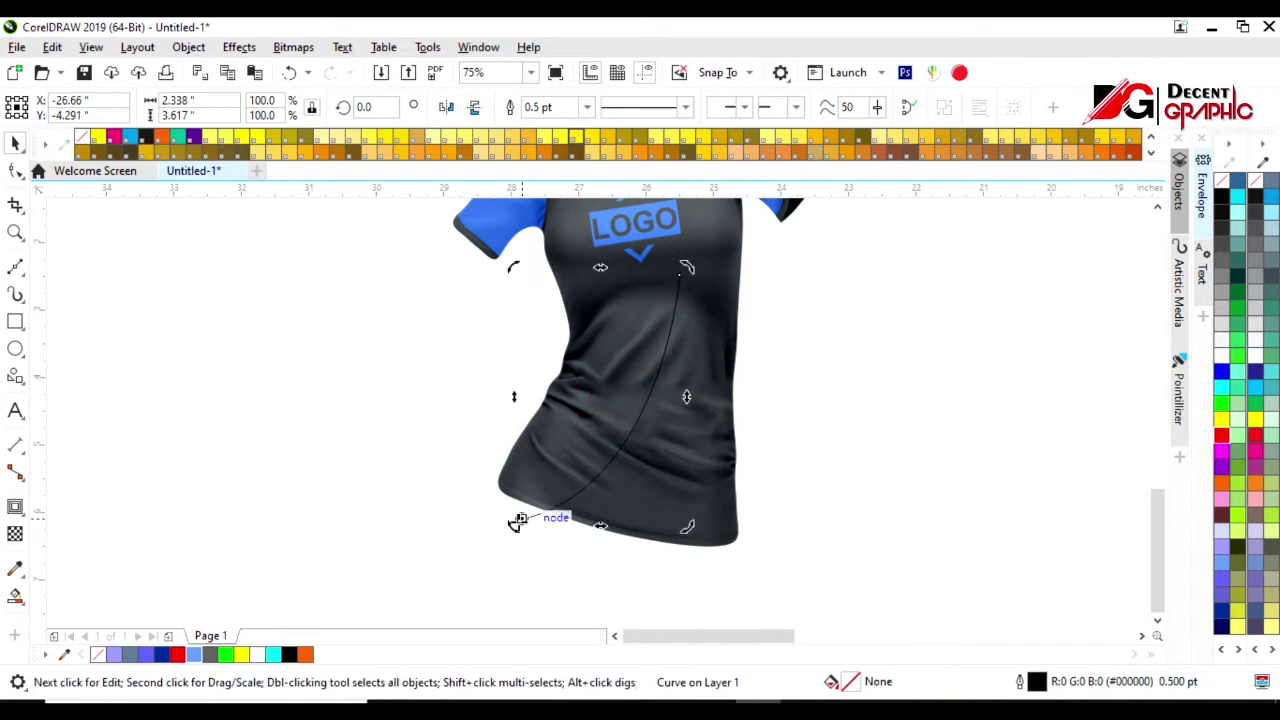
drag(720, 305, 725, 310)
key(ctrl+z)
drag(513, 527, 548, 540)
key(ctrl+r)
key(ctrl+r)
key(ctrl+r)
key(ctrl+r)
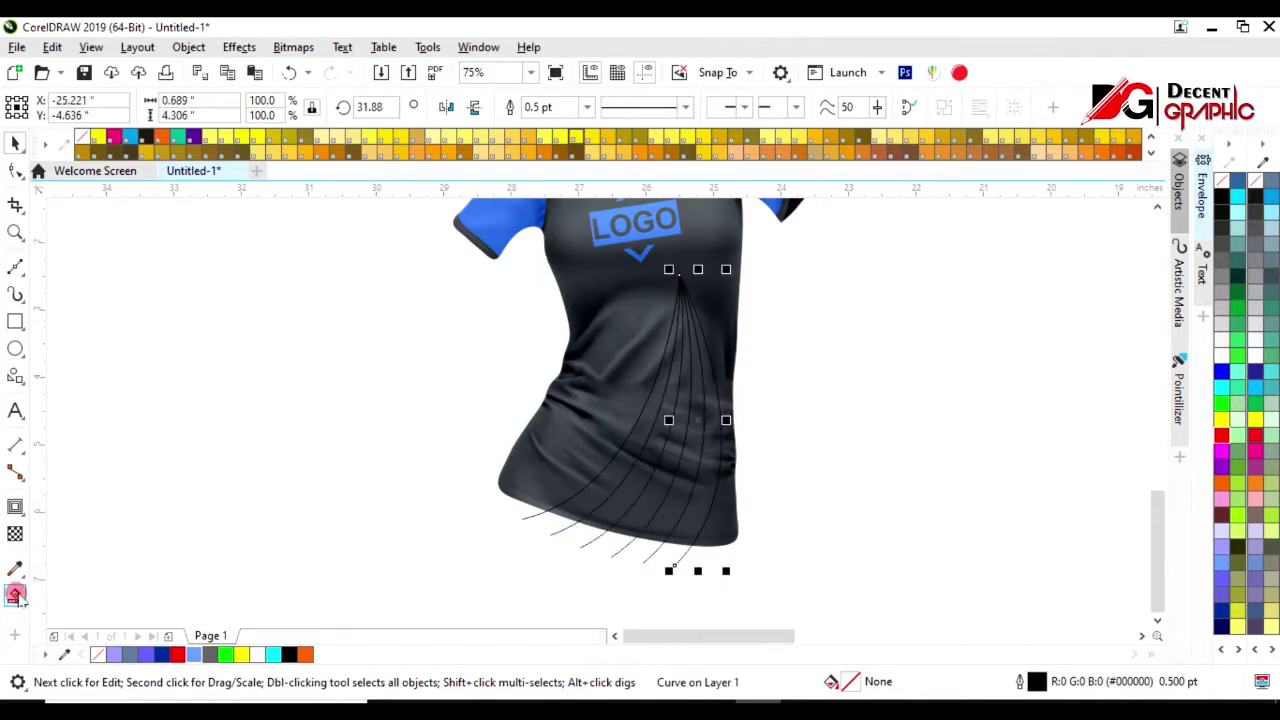
Smart Fill three bands between the fanned curves.
click(15, 595)
click(615, 495)
click(651, 494)
click(705, 500)
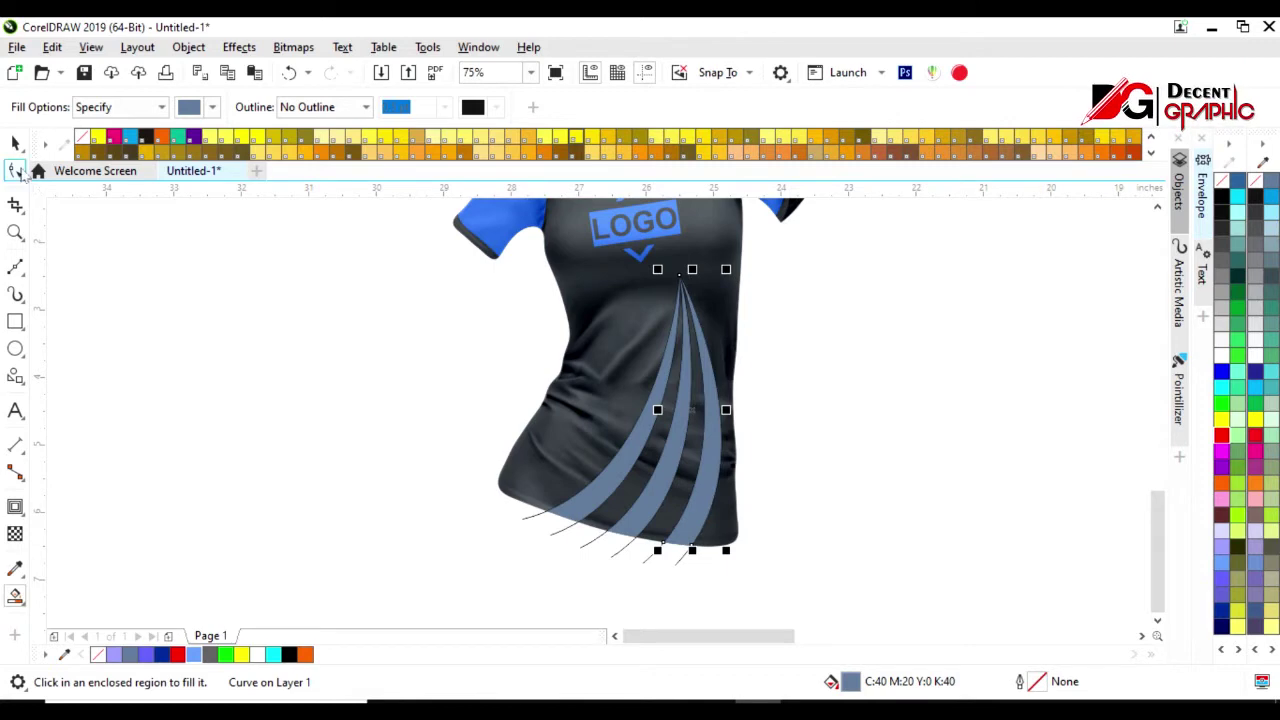
click(15, 143)
Colour the three bands bright blue and reselect the shirt bitmap.
click(618, 562)
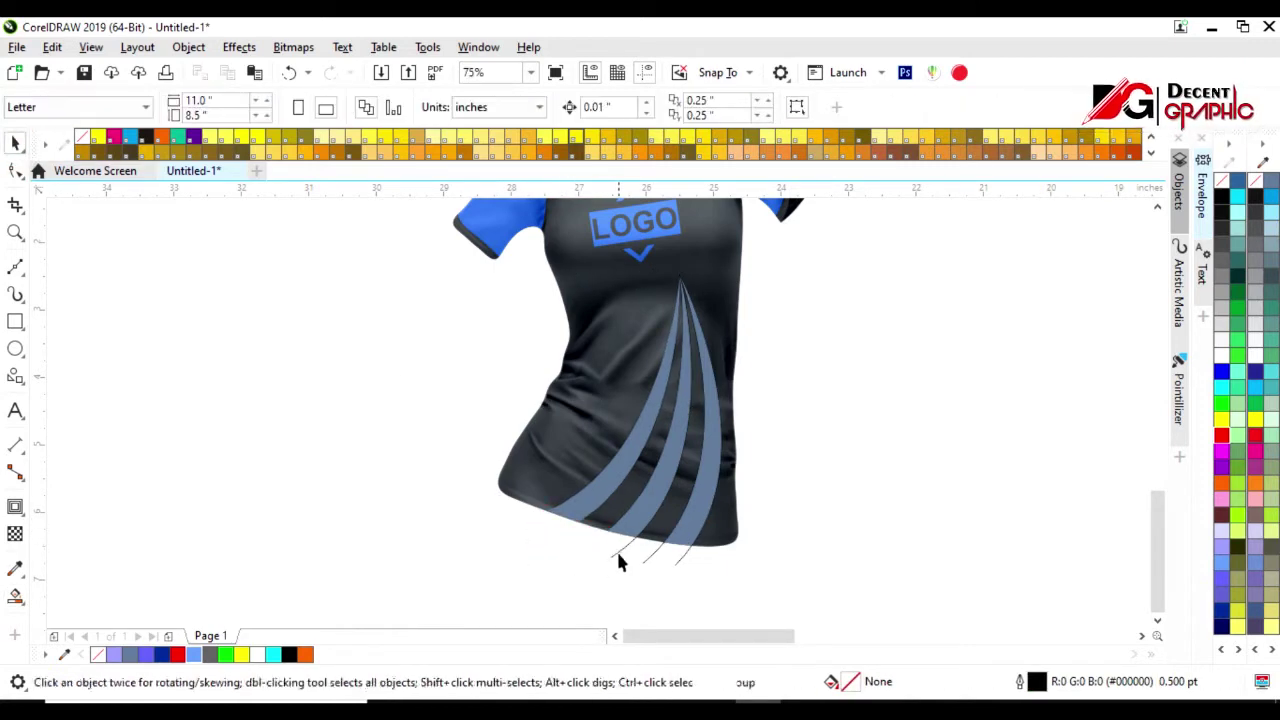
click(617, 471)
shift+click(660, 472)
shift+click(704, 483)
click(189, 654)
click(500, 437)
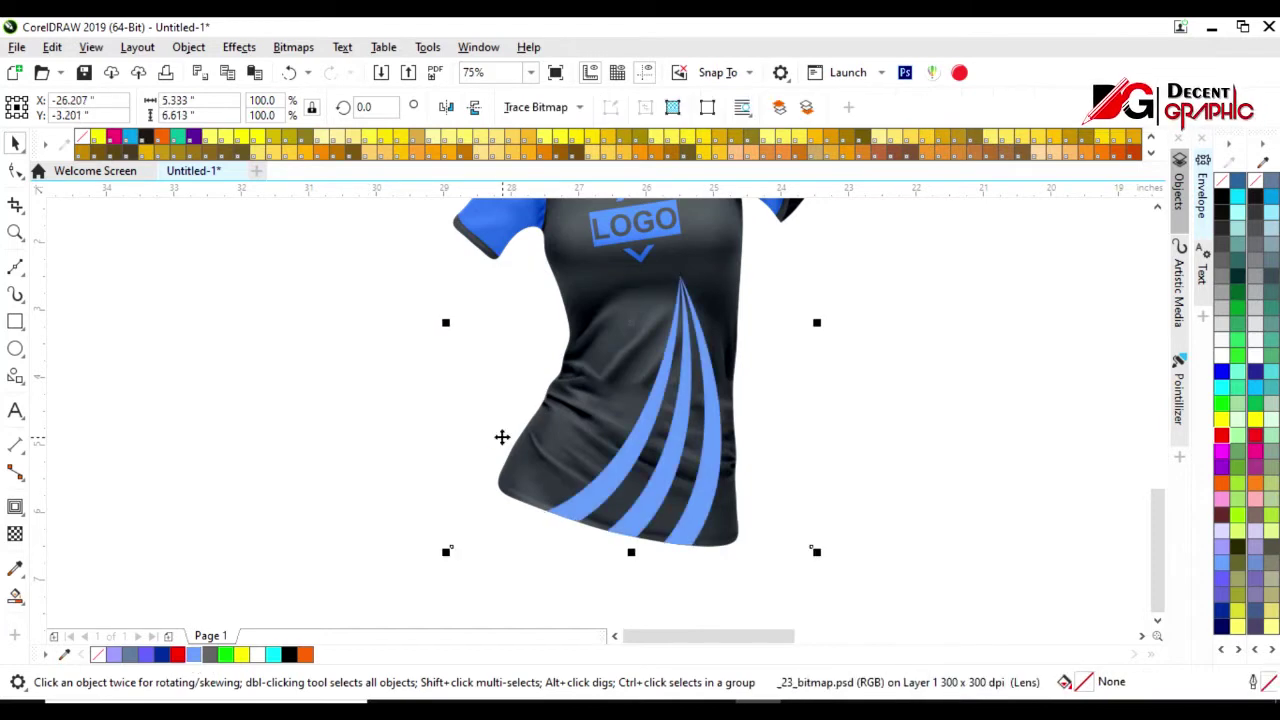
scroll(503, 449, down, 2)
scroll(505, 368, up, 1)
scroll(705, 388, down, 1)
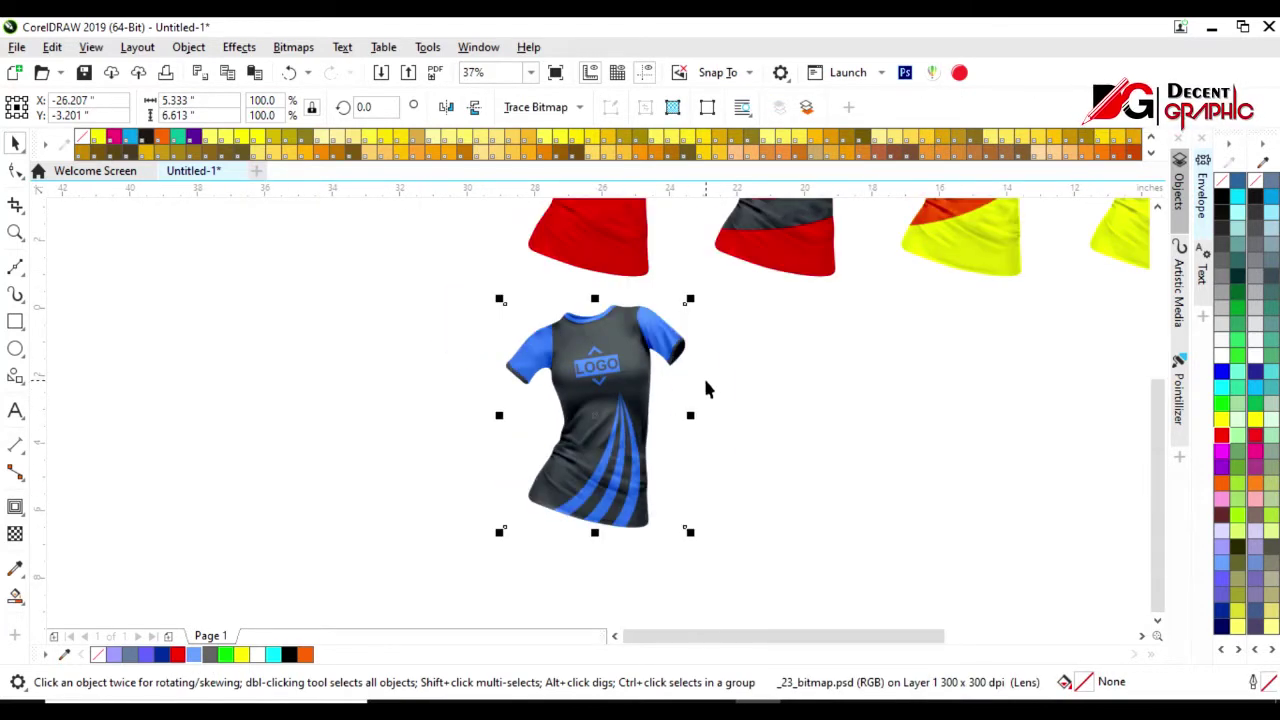
Copy the blue stripe group, then shrink, mirror vertically and slightly enlarge the copy.
key(Tab)
drag(622, 465, 518, 466)
scroll(560, 438, up, 2)
drag(550, 341, 480, 445)
mouse_move(457, 534)
mouse_down()
mouse_move(527, 505)
mouse_move(539, 434)
mouse_move(586, 429)
mouse_up()
click(474, 108)
mouse_move(614, 366)
mouse_down()
mouse_move(681, 344)
mouse_move(648, 348)
mouse_up()
Rotate the copied blue bands slightly and move them up to the dark shirt's shoulder.
click(497, 540)
drag(608, 458, 500, 466)
click(544, 457)
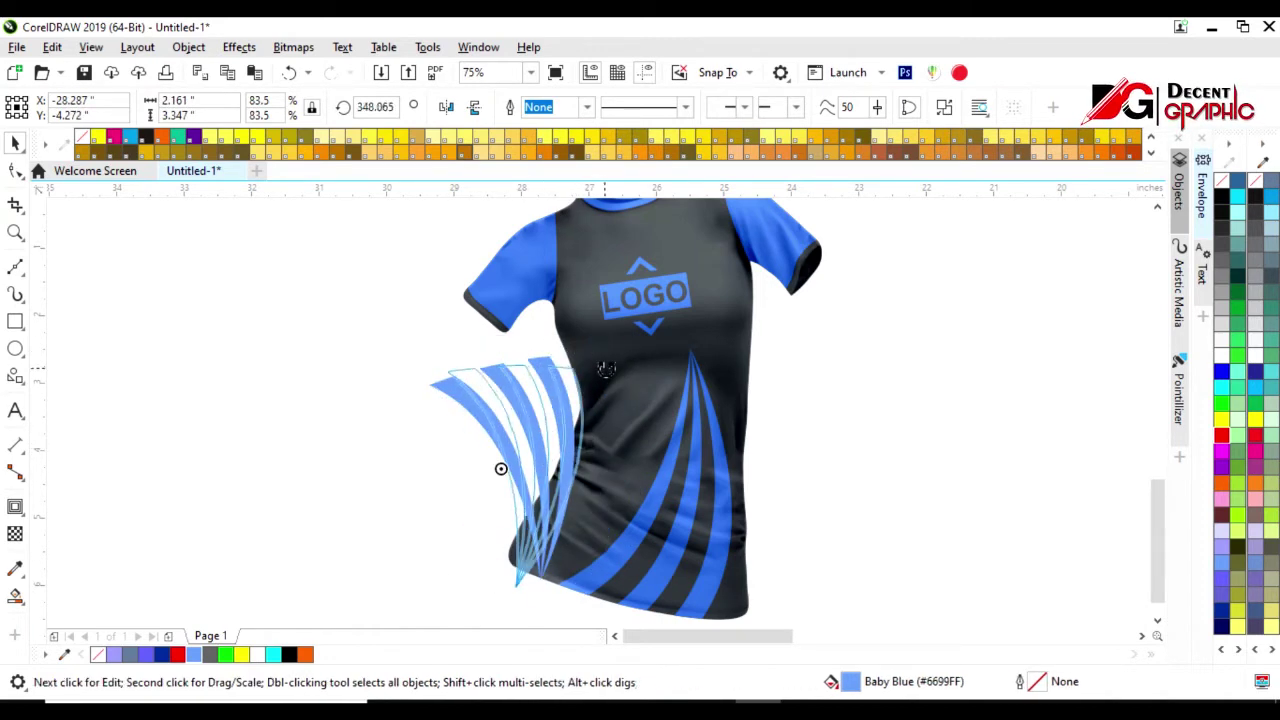
click(573, 427)
scroll(578, 437, down, 2)
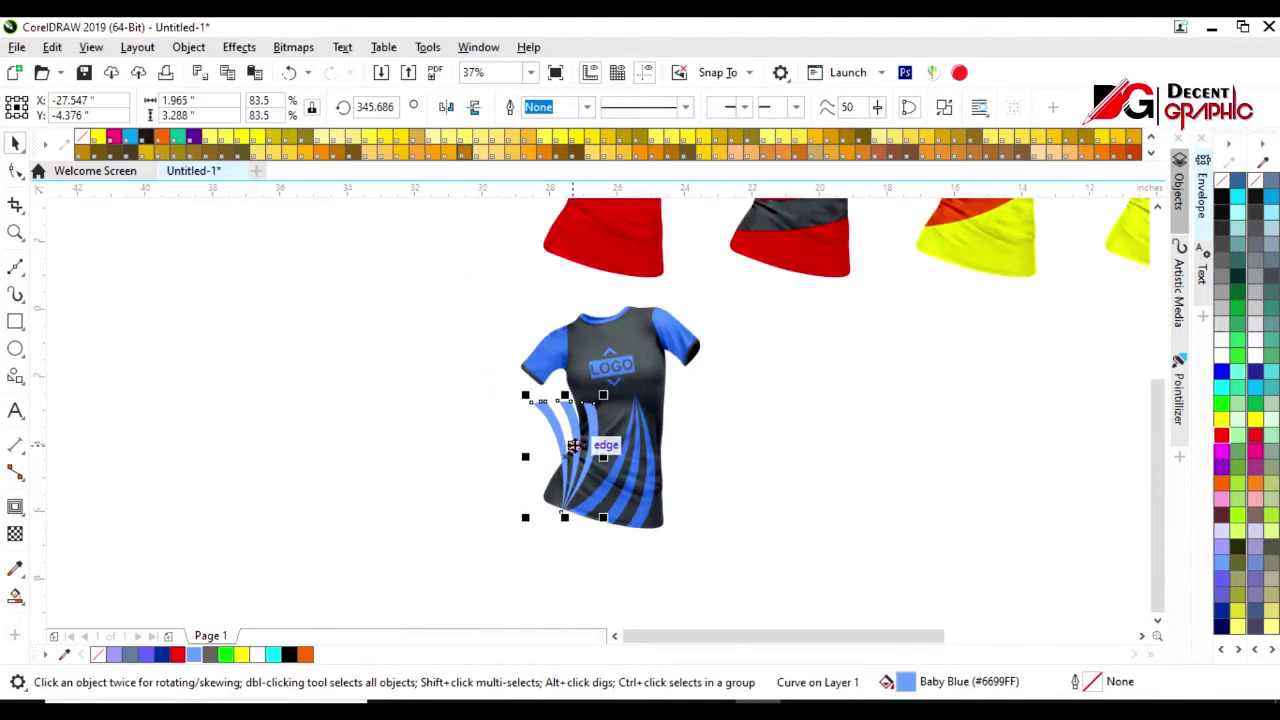
drag(573, 445, 622, 329)
scroll(622, 329, up, 2)
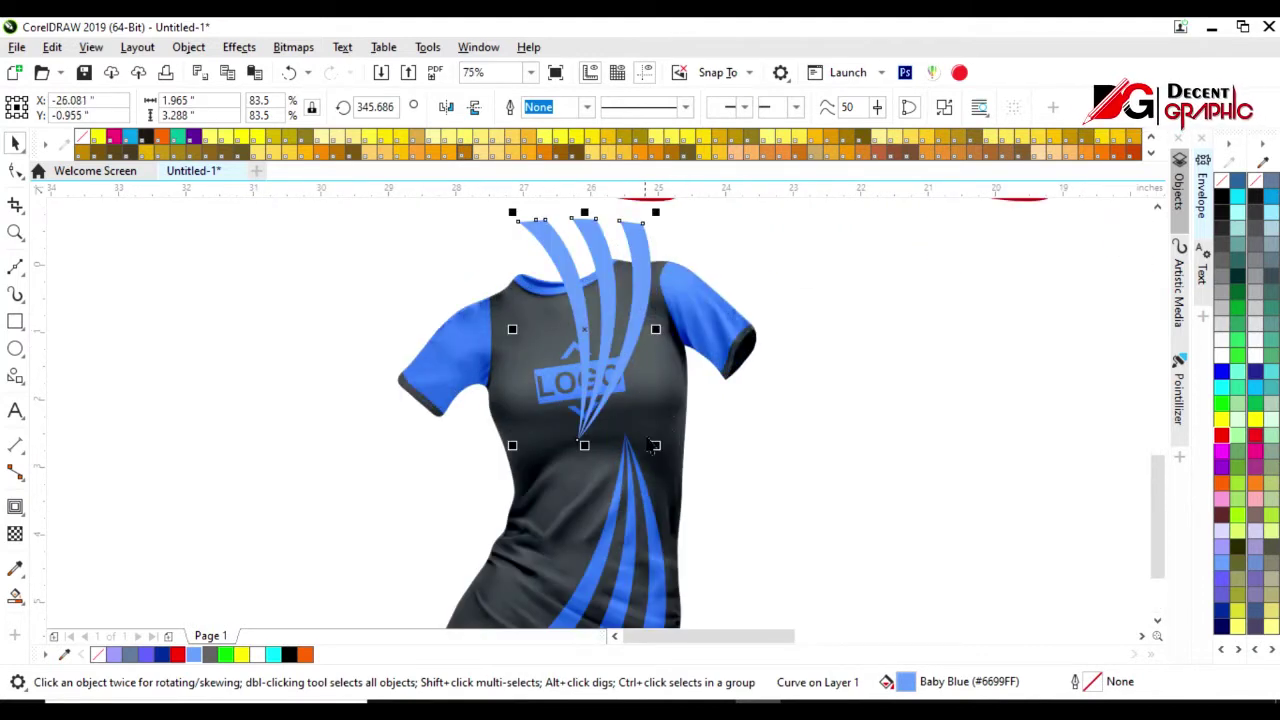
Move the LOGO up and left, and delete the realistic shirt bitmap.
click(565, 395)
drag(565, 400, 538, 366)
click(620, 470)
key(Delete)
Stretch the blue bands downward and PowerClip them inside the shirt shape.
click(641, 251)
right_click(641, 251)
click(584, 446)
drag(584, 445, 577, 482)
drag(589, 364, 552, 412)
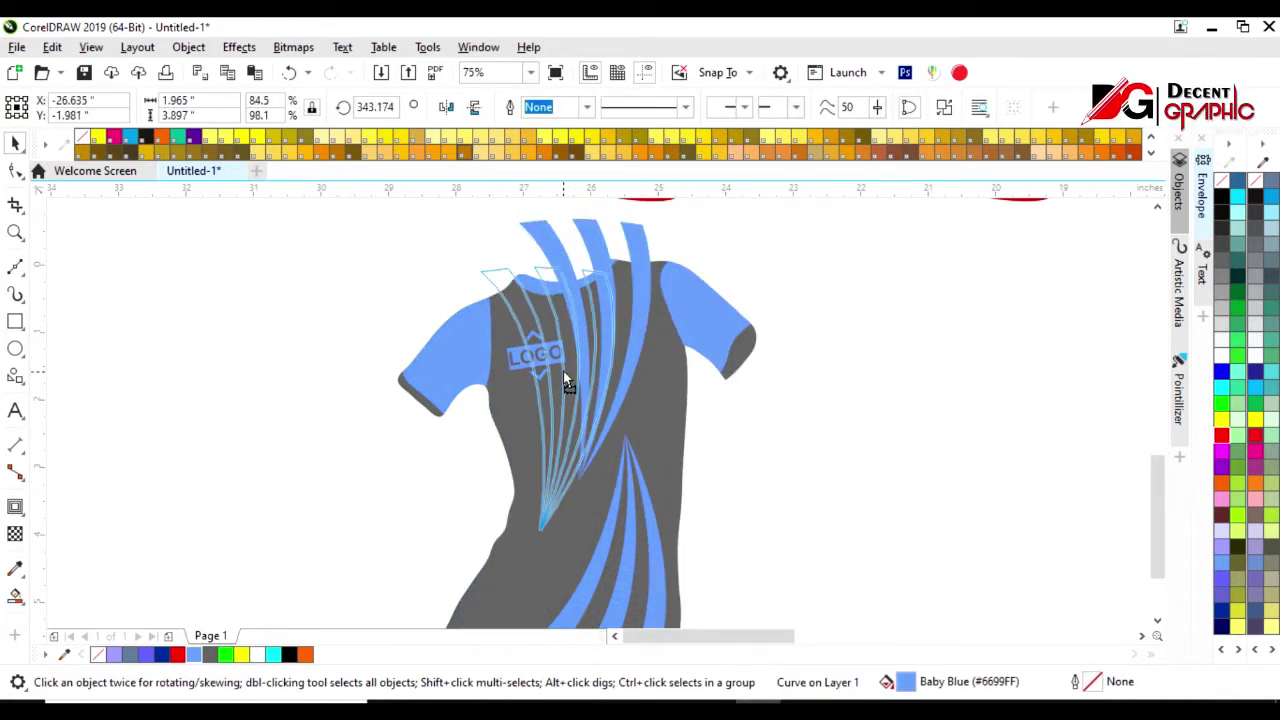
right_click(566, 440)
click(643, 371)
Move the LOGO onto the shirt's right chest and select the whole shirt.
click(514, 560)
mouse_move(530, 357)
mouse_down()
mouse_move(630, 375)
mouse_move(640, 345)
mouse_move(663, 352)
mouse_move(640, 327)
mouse_up()
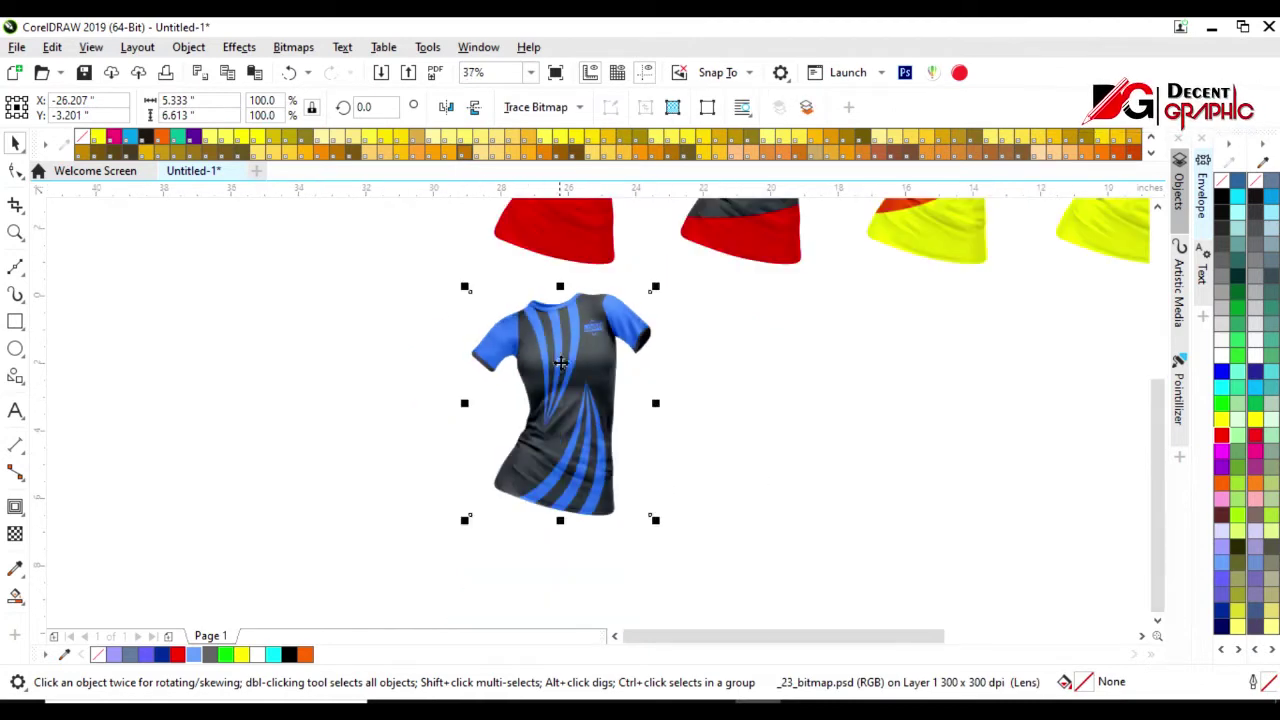
drag(409, 320, 669, 583)
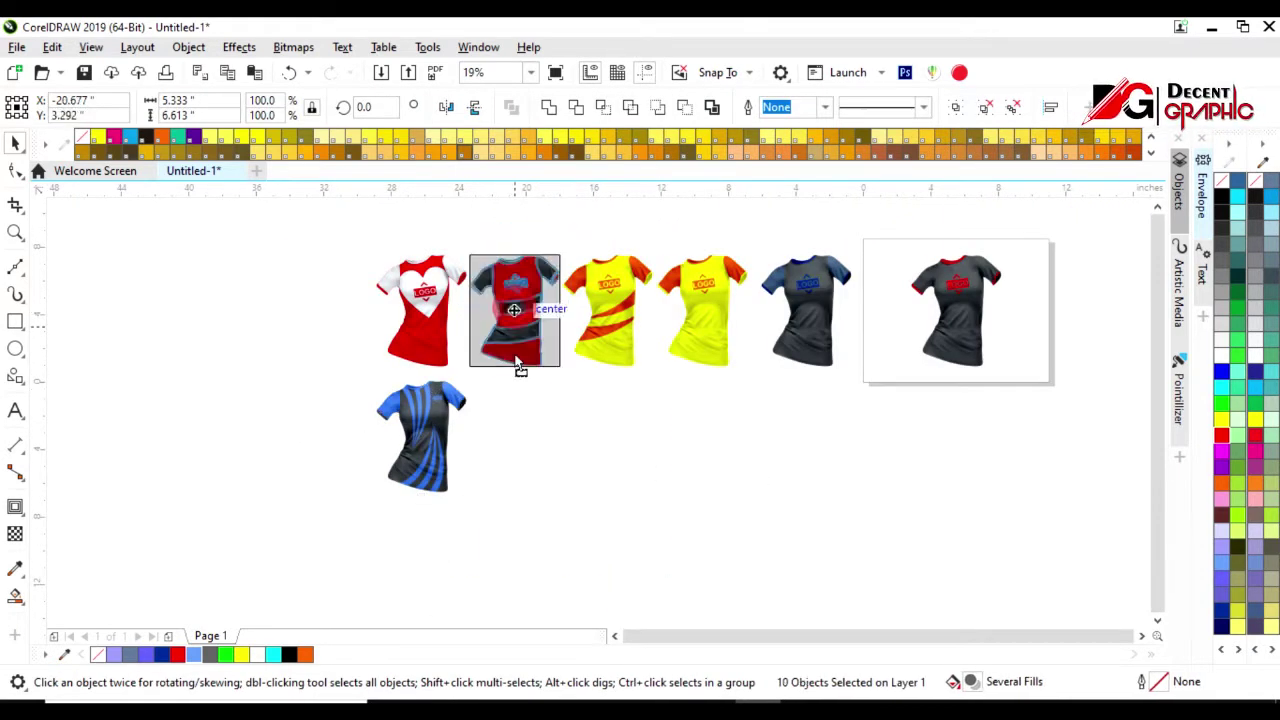
Place a copy of the red-and-grey shirt below and delete its shading bitmap.
drag(515, 310, 517, 425)
key(shift+F2)
click(639, 391)
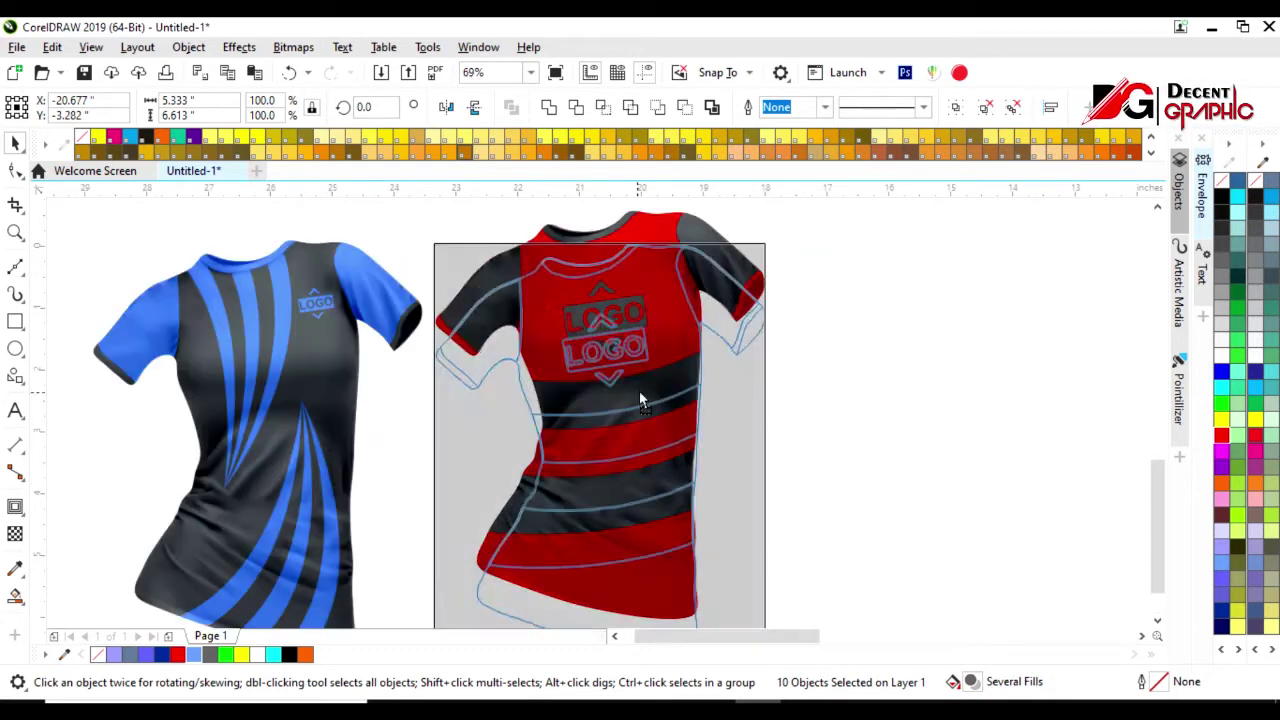
key(Delete)
Colour the shirt body pale yellow and both cuffs yellow, then restore the realistic shading.
click(686, 354)
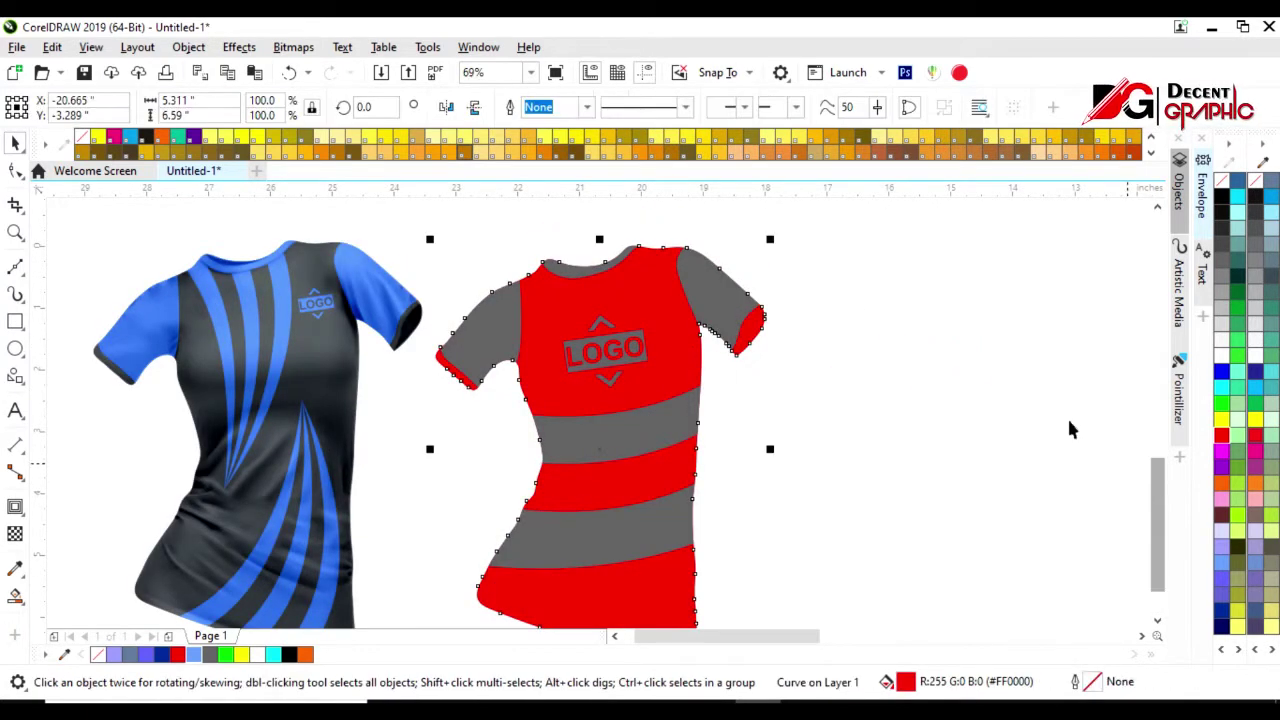
click(773, 140)
click(850, 290)
click(742, 332)
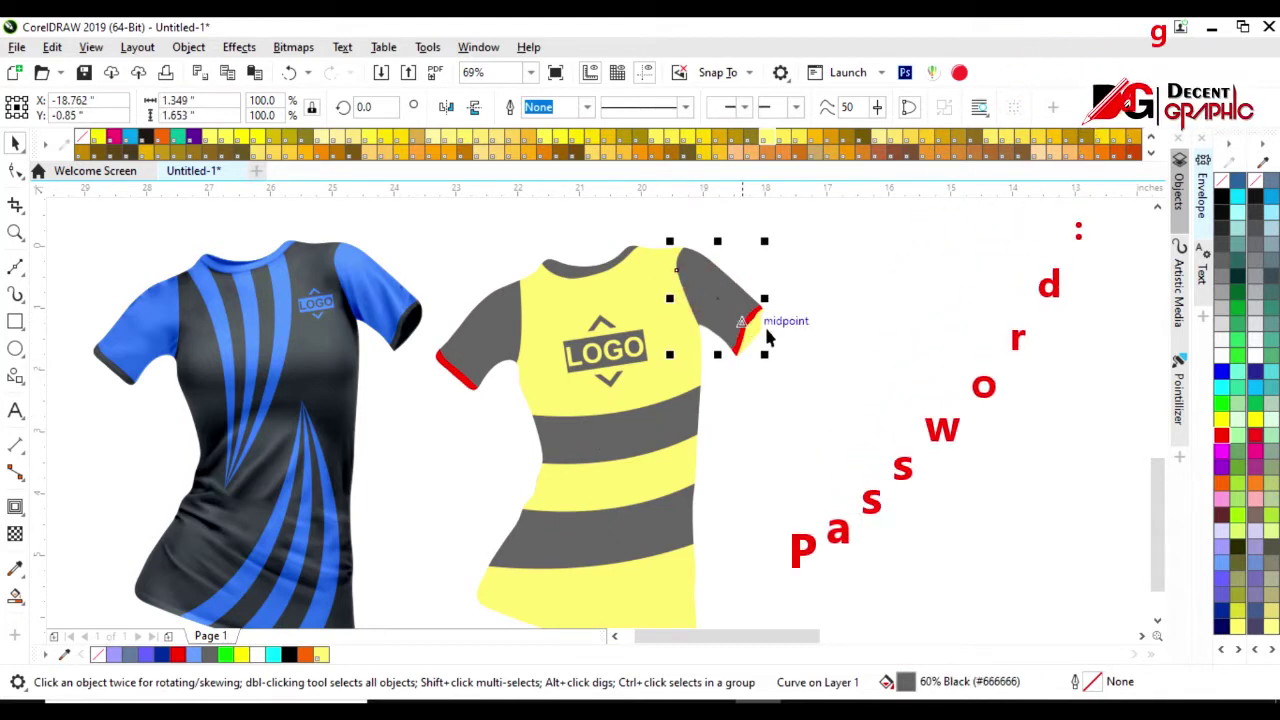
click(209, 654)
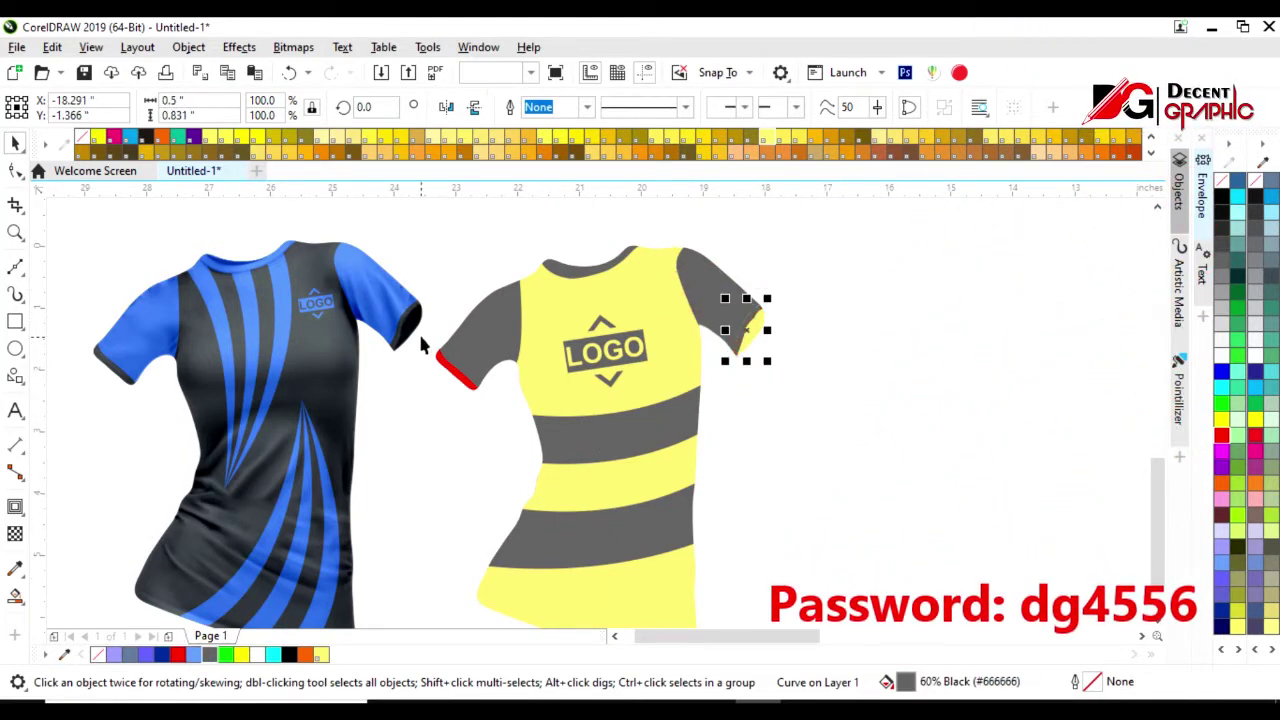
click(320, 654)
click(793, 281)
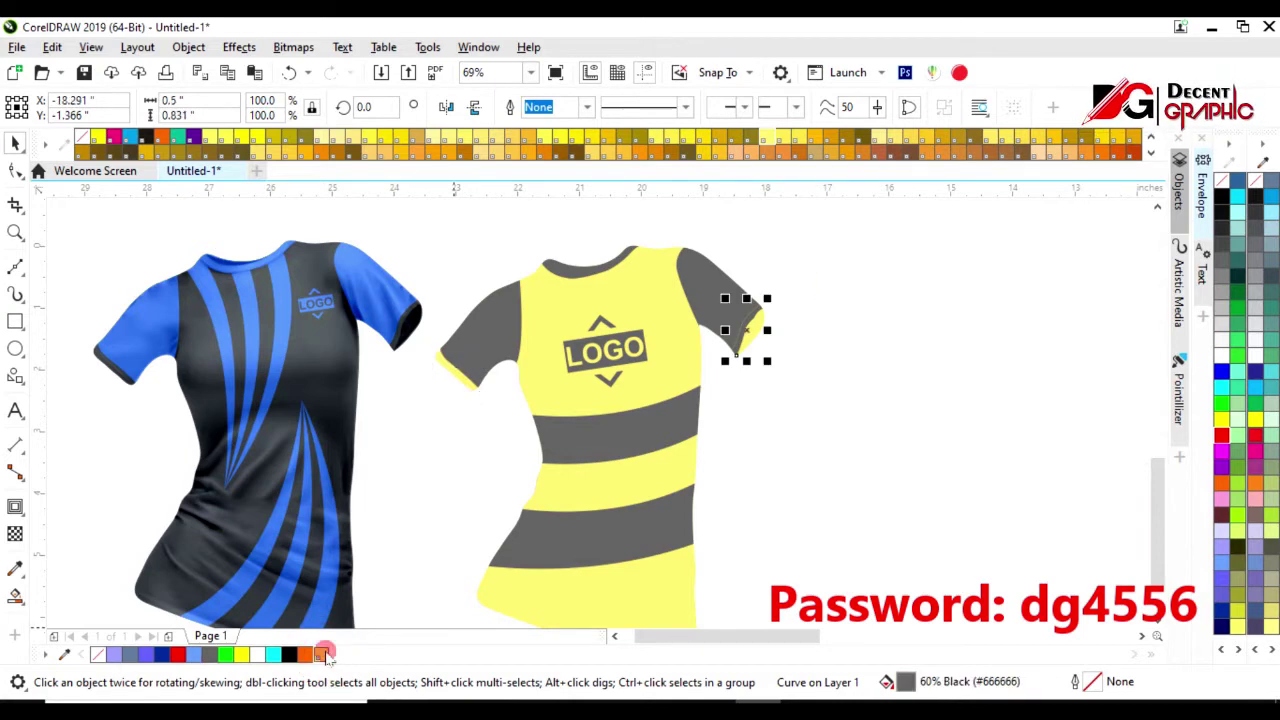
click(720, 457)
key(shift+Page_Up)
Place a duplicate of the yellow shirt to its right.
scroll(571, 366, down, 3)
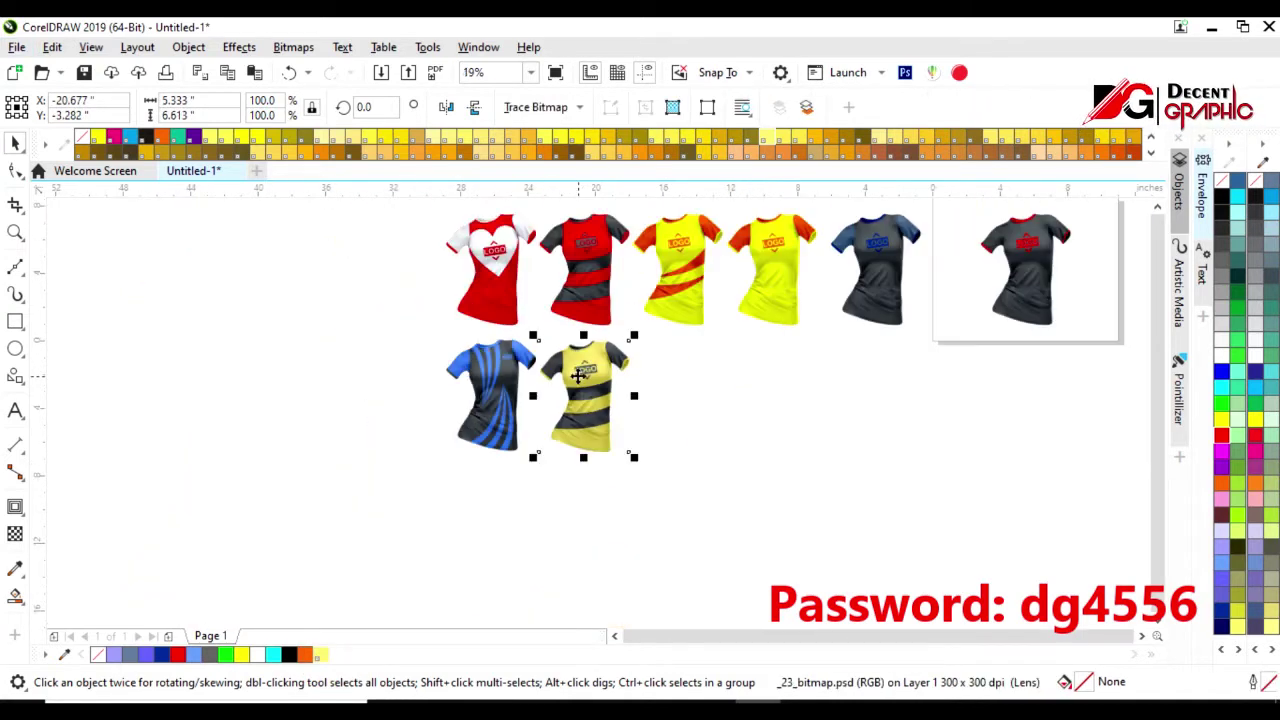
scroll(578, 374, up, 2)
drag(458, 600, 712, 282)
drag(575, 440, 752, 443)
scroll(740, 445, up, 2)
click(865, 415)
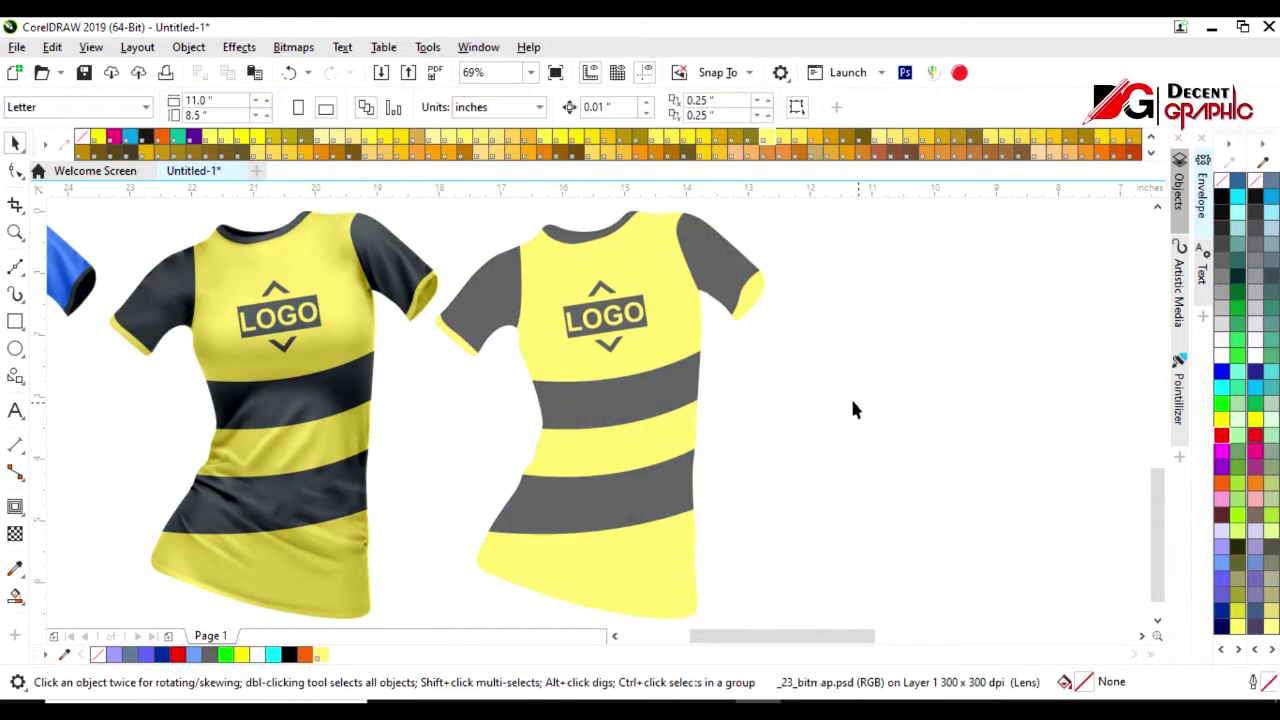
Delete both grey stripes from the right yellow shirt.
scroll(750, 370, up, 2)
scroll(631, 318, down, 2)
click(584, 456)
key(Delete)
click(591, 551)
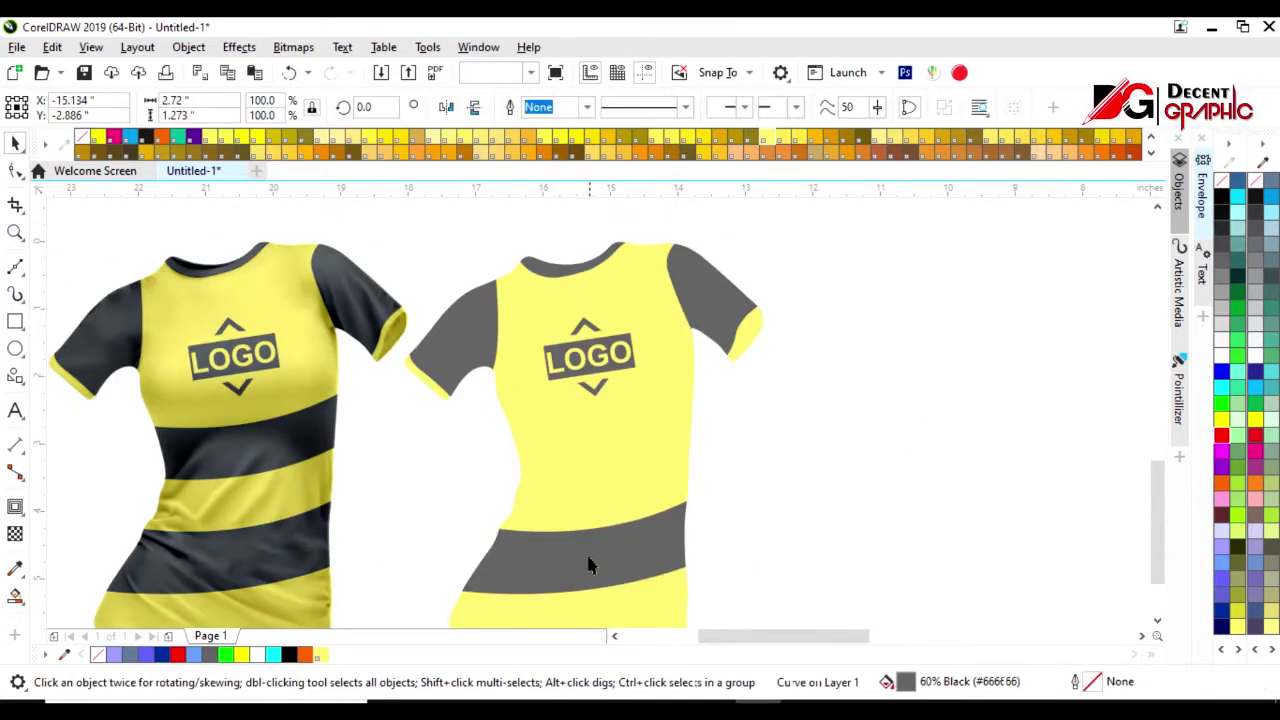
key(Delete)
Draw a gentle Bézier curve across the right shirt with a PANTONE 132 XGC gold outline.
key(F5)
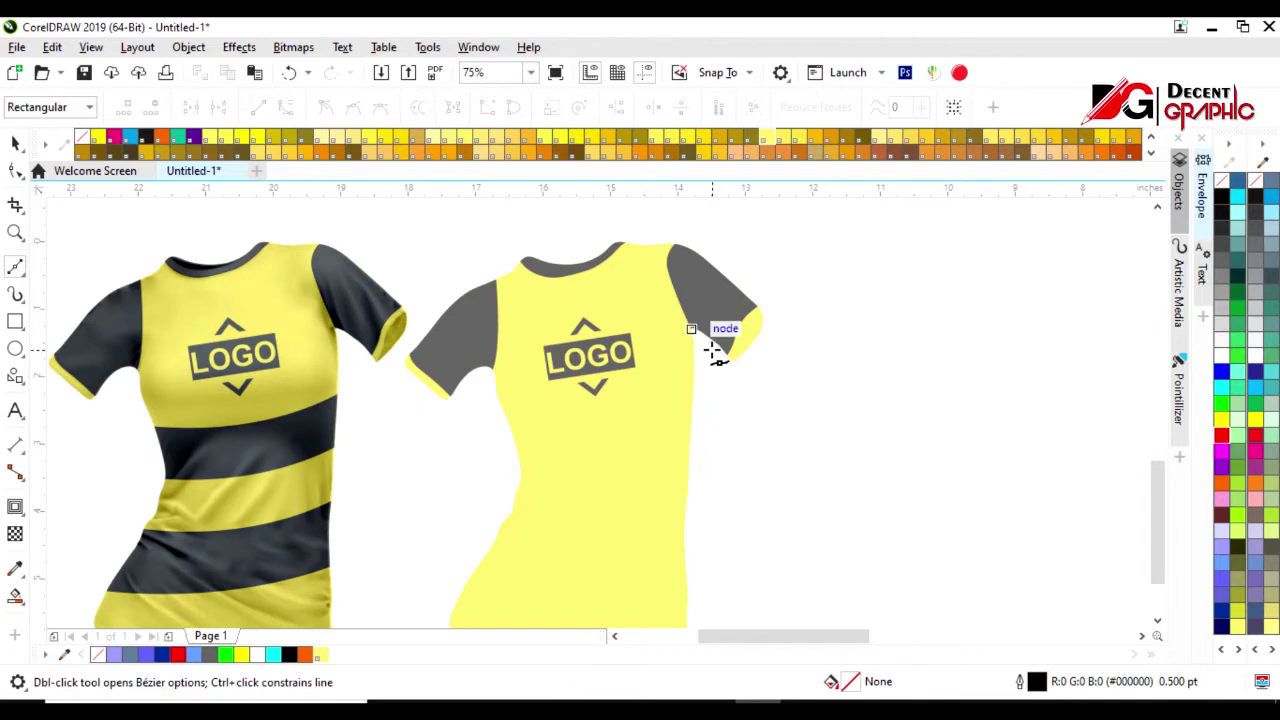
drag(390, 404, 531, 423)
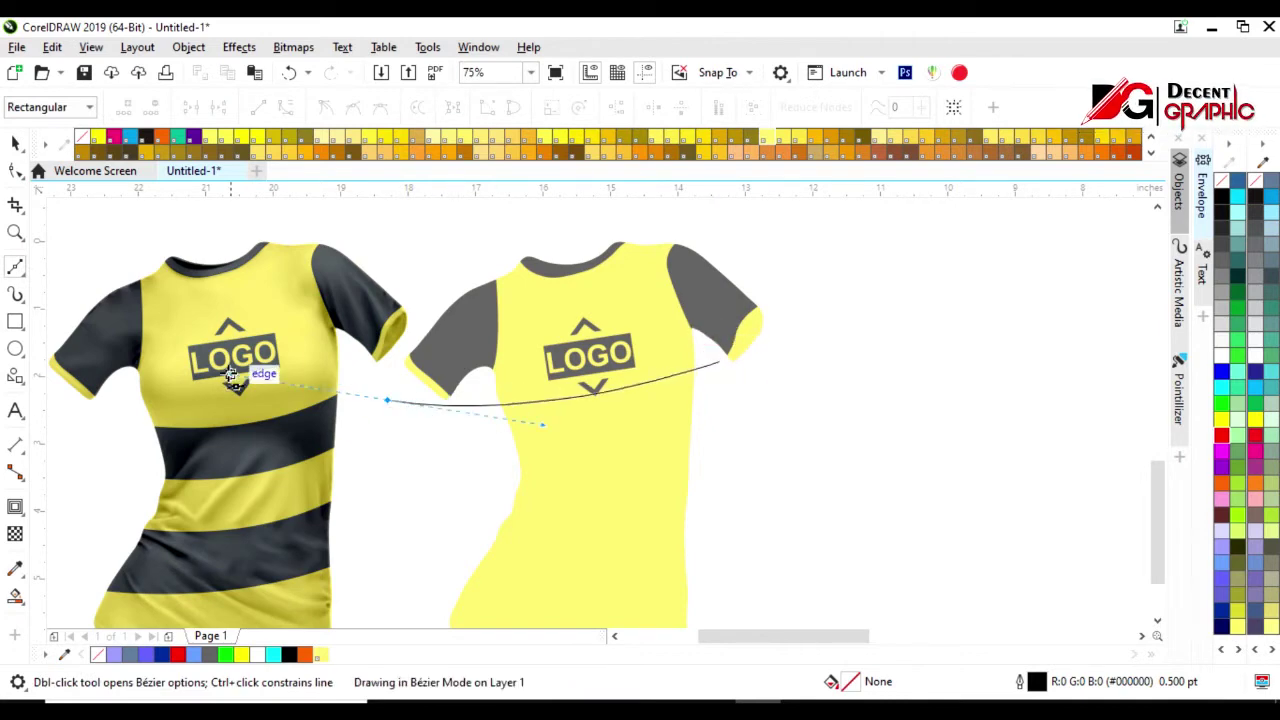
key(space)
scroll(512, 242, down, 2)
scroll(556, 318, up, 2)
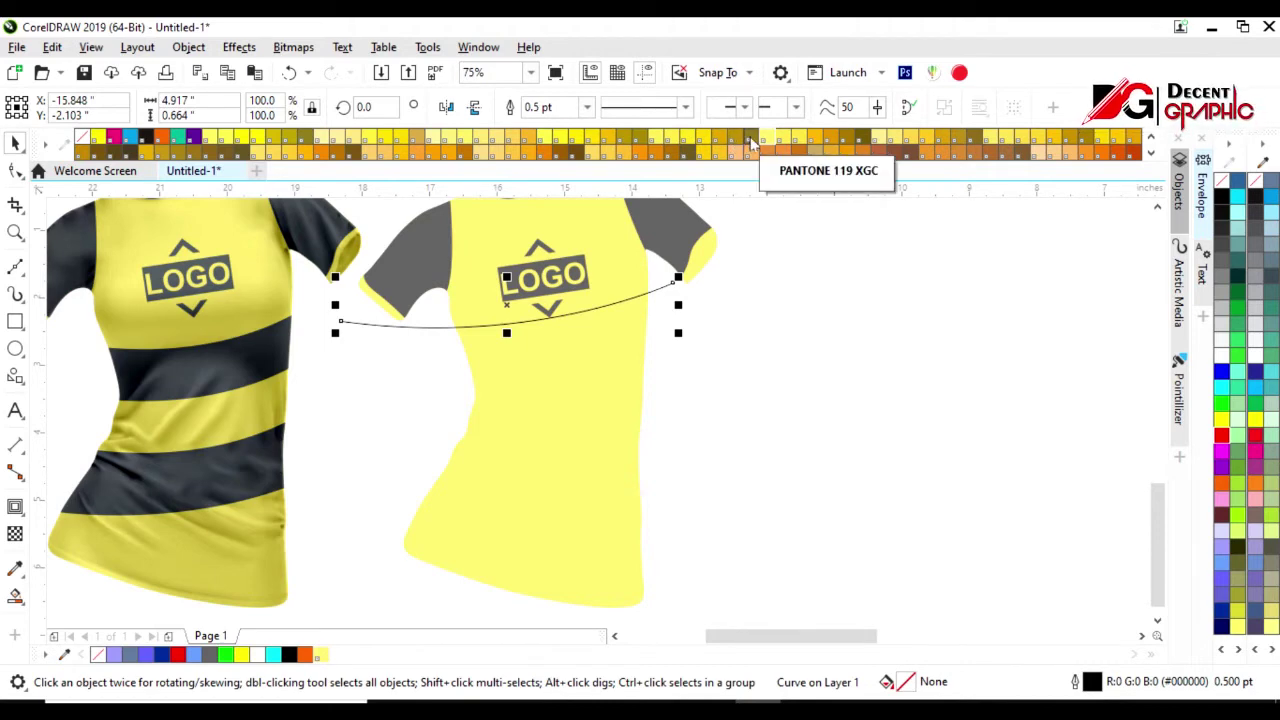
right_click(846, 140)
click(510, 312)
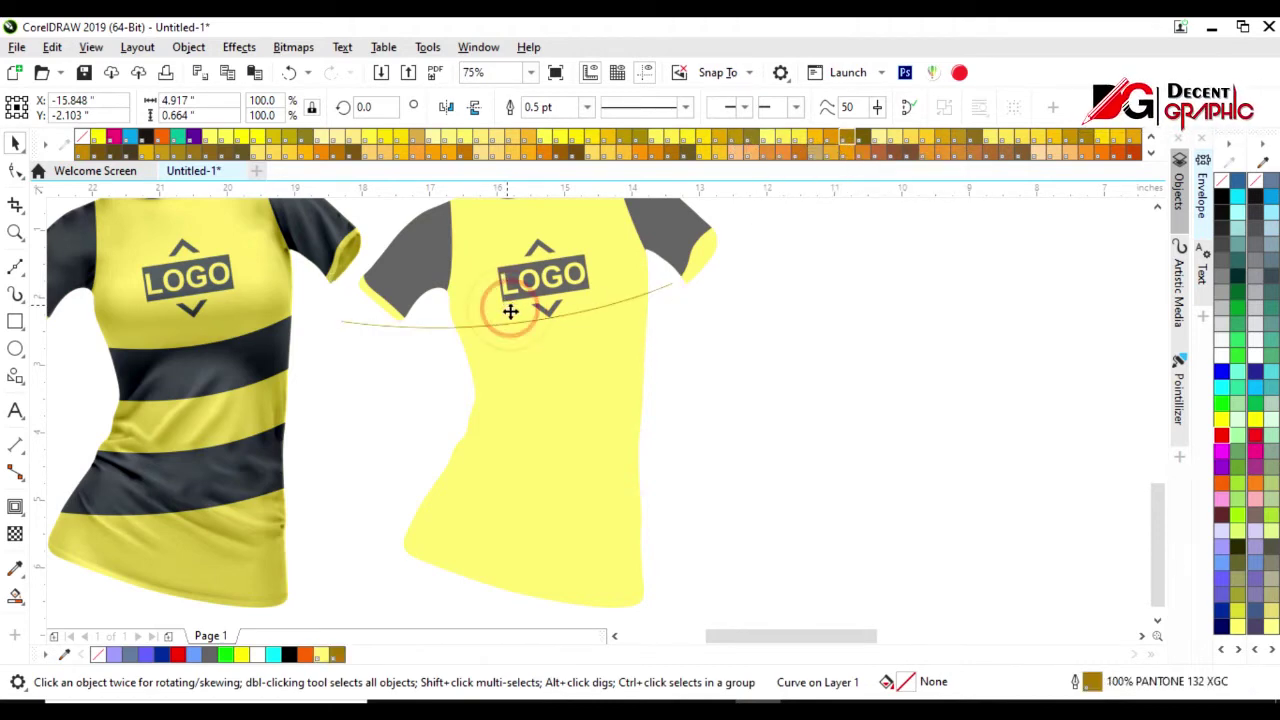
Tilt the gold curve slightly and give it an 8.0 pt outline.
scroll(548, 618, down, 2)
click(511, 582)
drag(684, 548, 692, 601)
click(587, 107)
click(550, 237)
click(587, 107)
click(550, 250)
Blend the thick gold curve into the thin curve with 40 steps.
shift+click(417, 284)
click(15, 505)
click(68, 546)
mouse_move(507, 590)
mouse_down()
mouse_move(397, 477)
mouse_move(463, 283)
mouse_up()
click(15, 143)
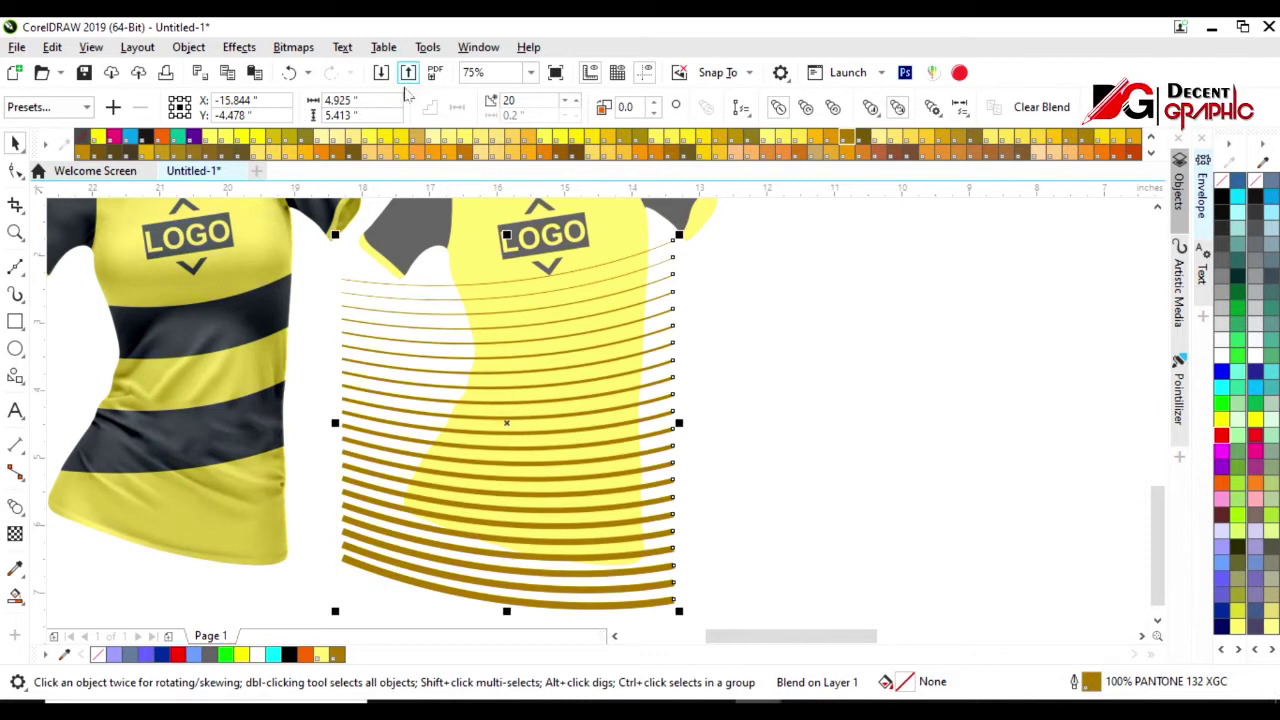
text(40)
key(Return)
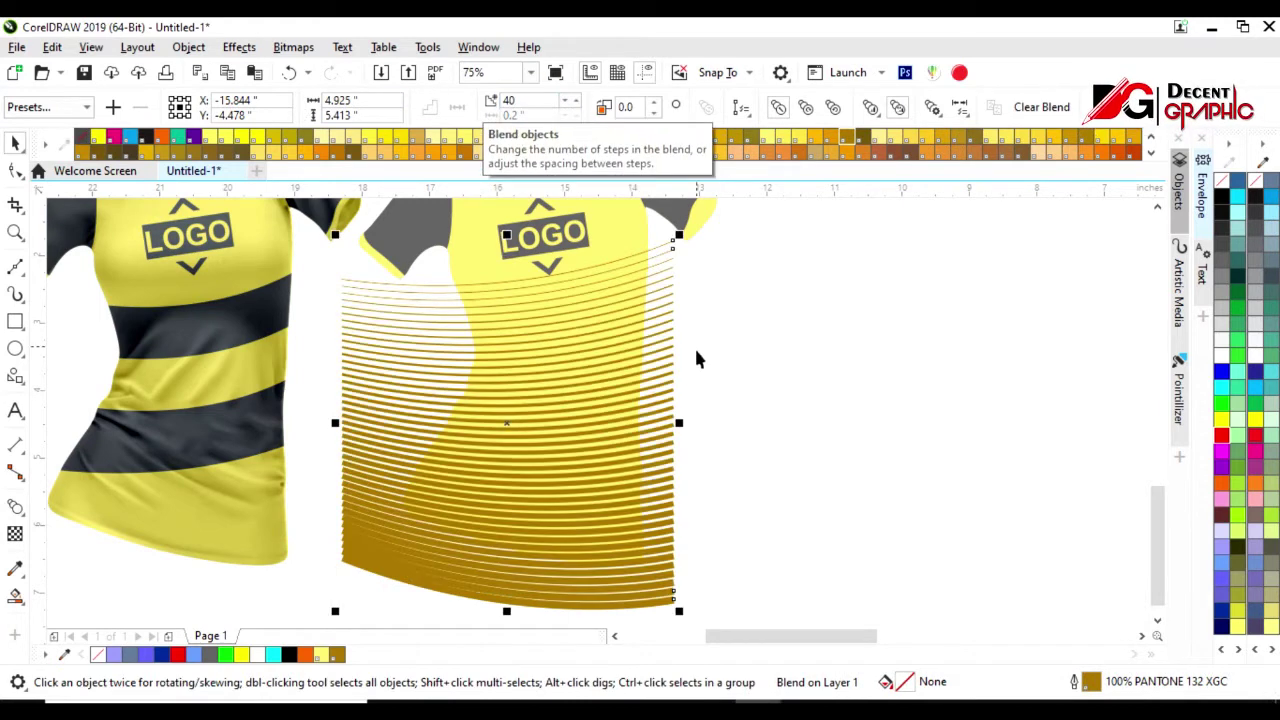
Break the blend apart and PowerClip the pinstripes inside the right shirt.
scroll(630, 425, down, 2)
right_click(606, 443)
click(660, 189)
right_click(604, 370)
click(678, 372)
click(491, 240)
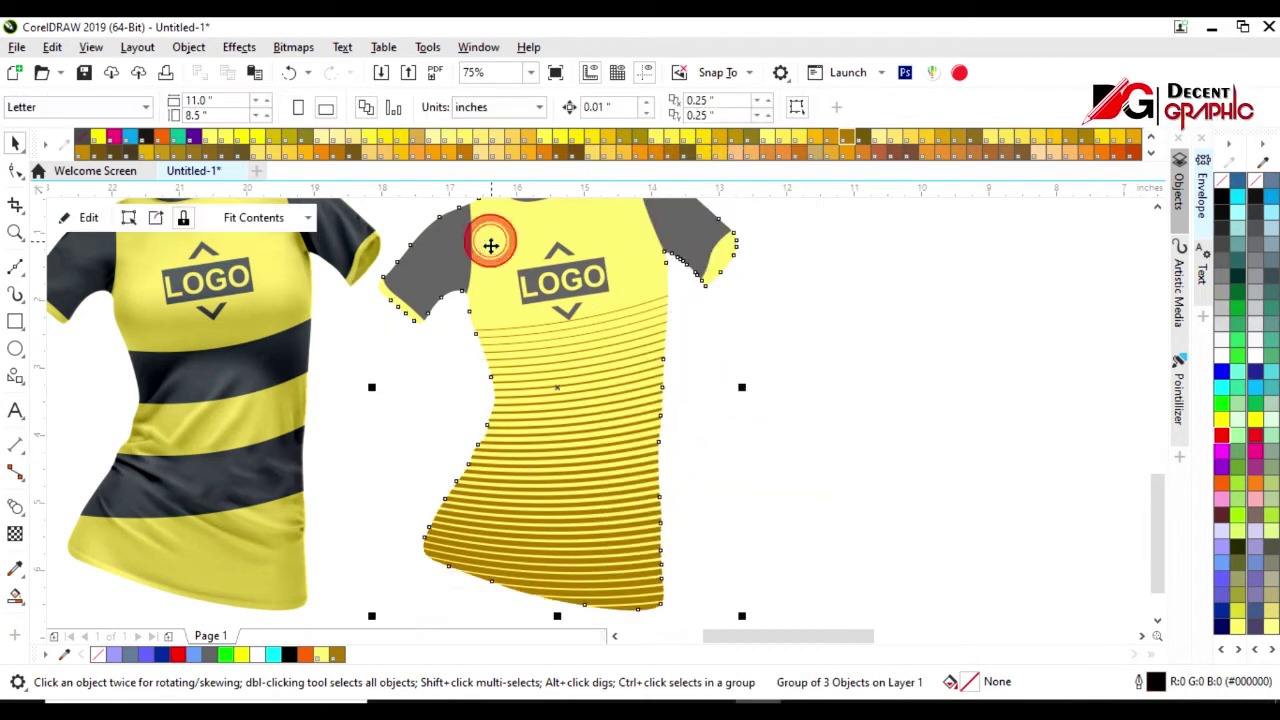
scroll(451, 437, down, 2)
scroll(518, 397, up, 2)
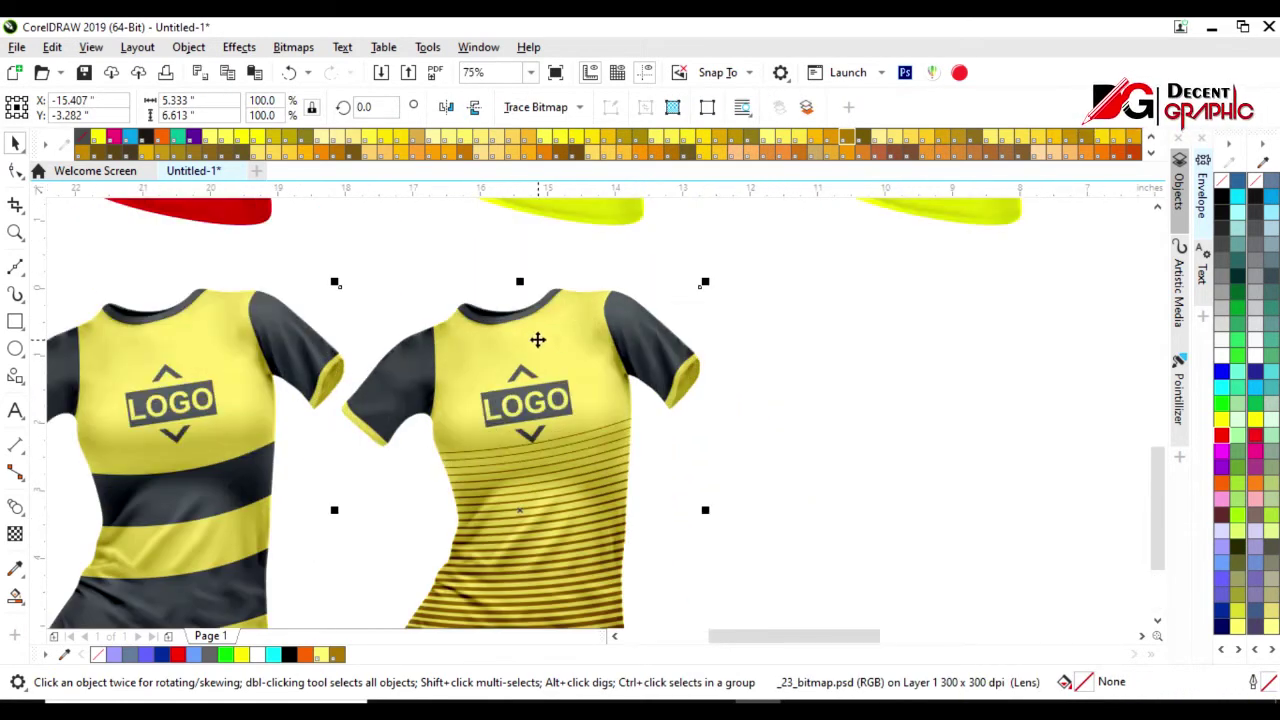
Draw a Bézier line down the sleeve seam and a curve following the sleeve hem.
click(16, 269)
click(421, 318)
drag(425, 446, 412, 478)
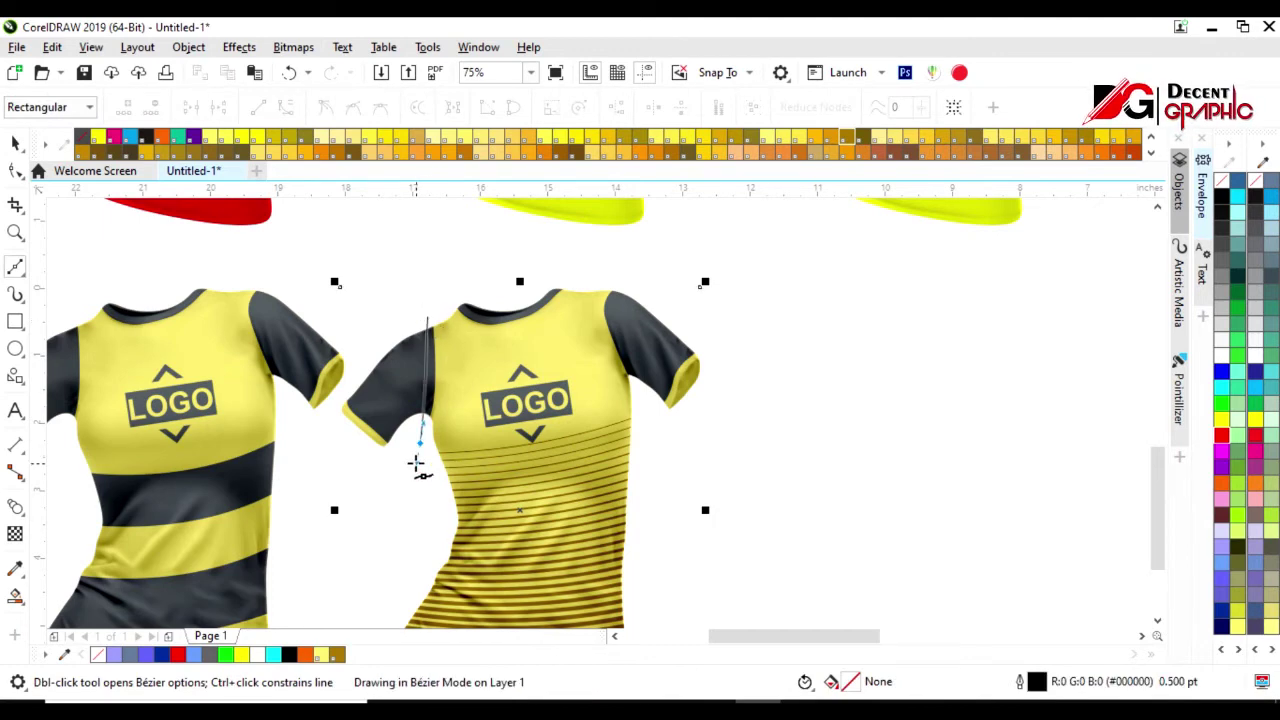
click(14, 145)
click(16, 269)
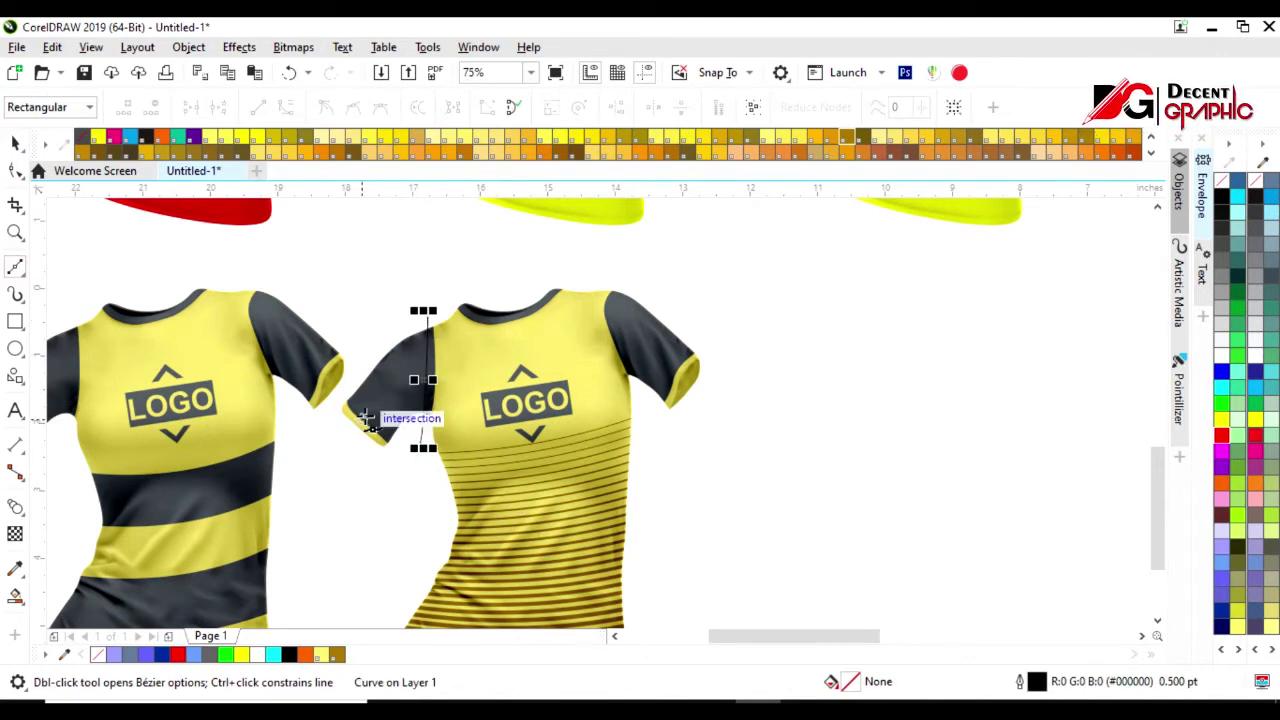
scroll(327, 362, up, 2)
click(313, 367)
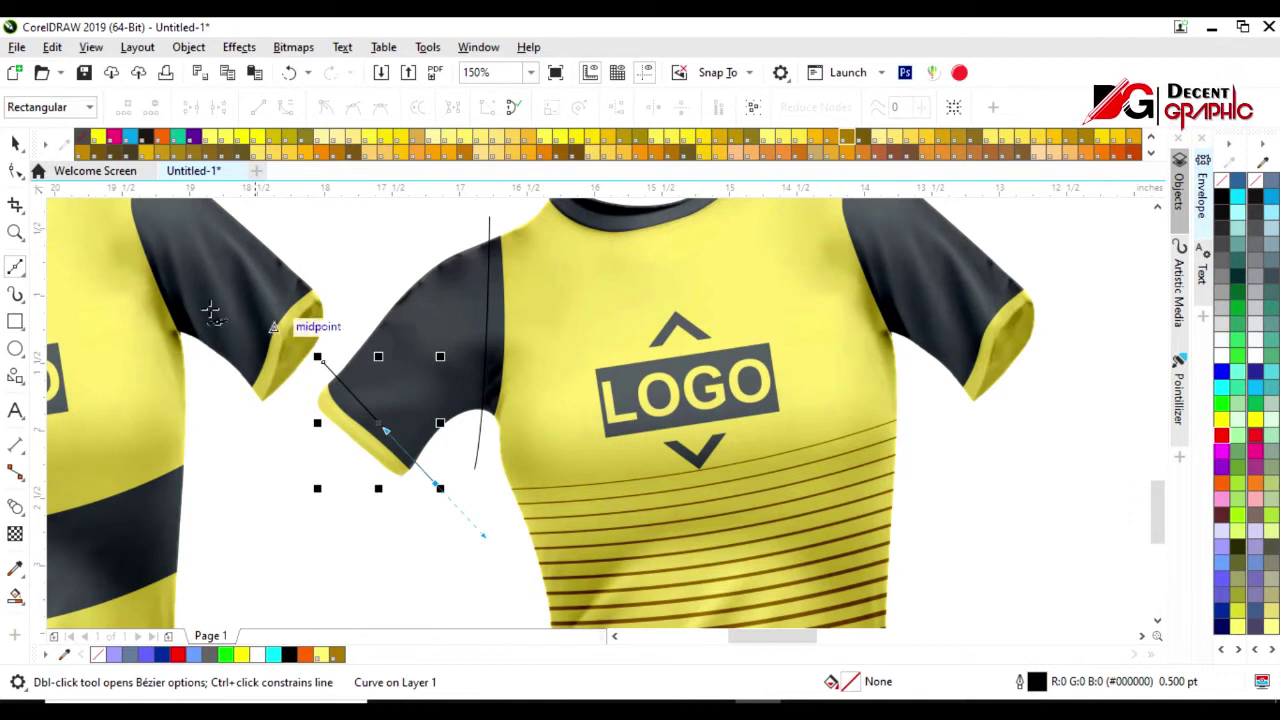
key(F10)
drag(312, 380, 306, 377)
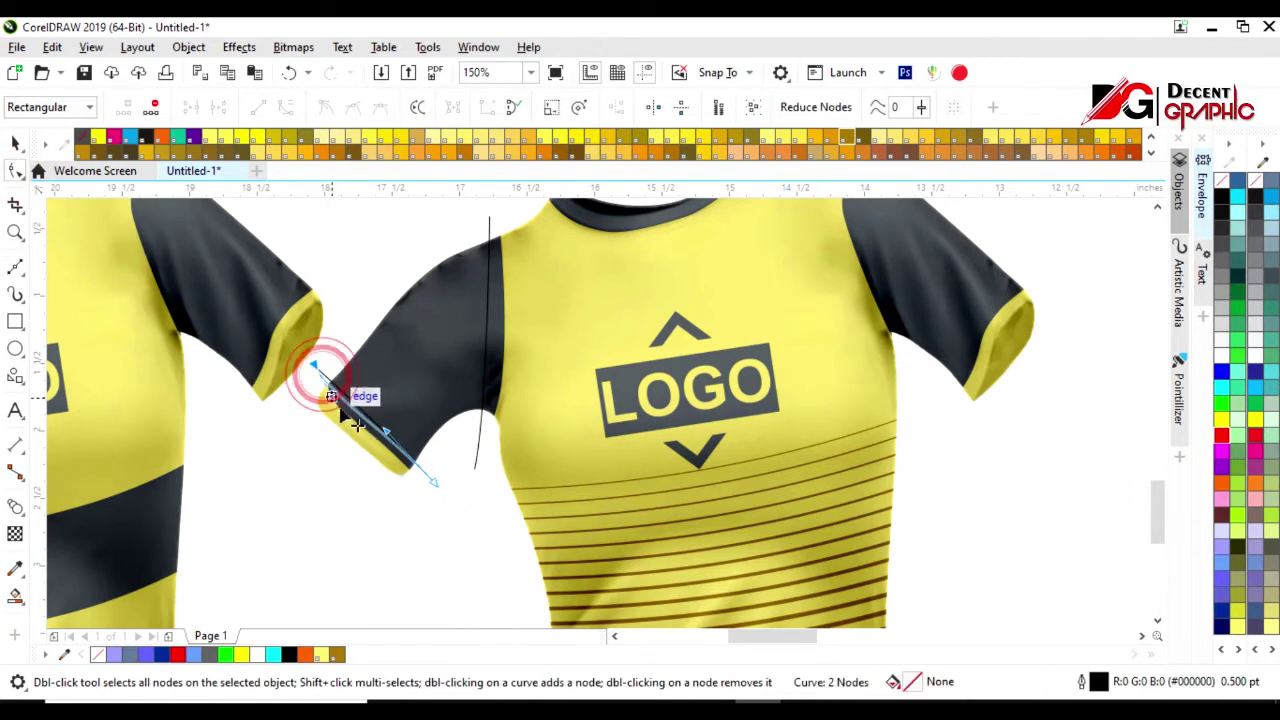
click(15, 145)
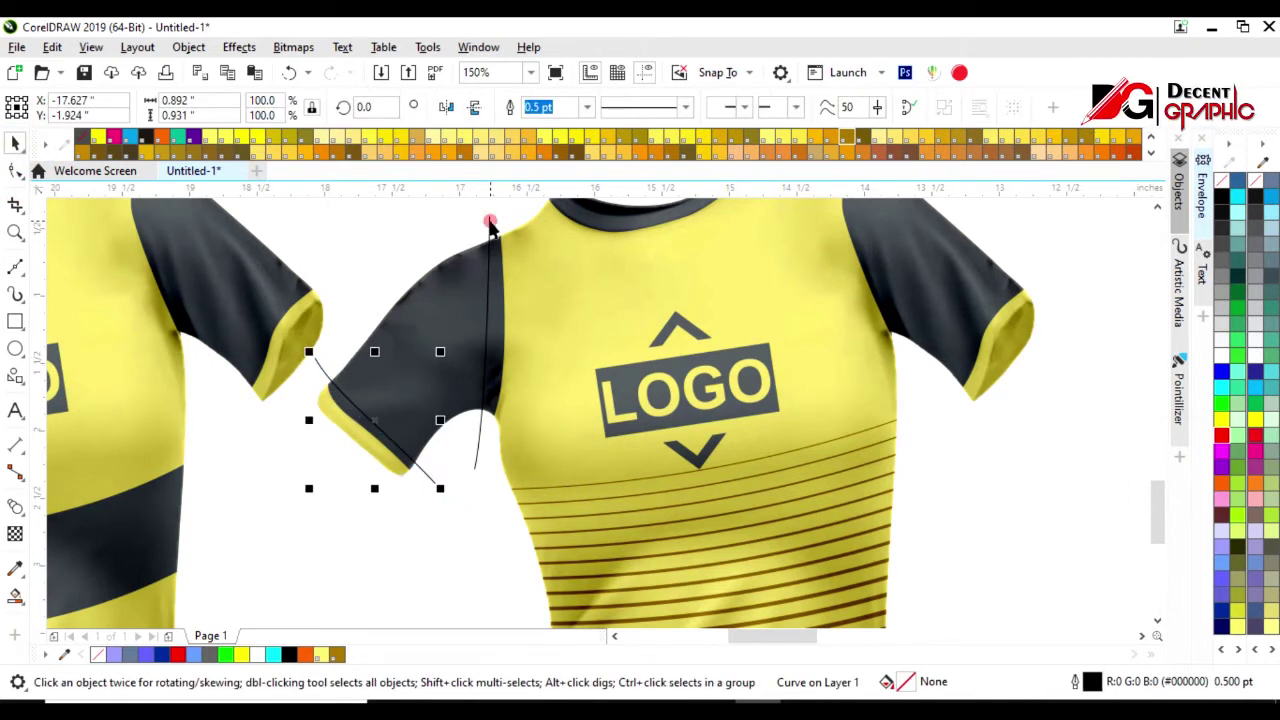
Give the seam line a 4.0 pt outline and adjust its top end.
click(489, 218)
click(587, 107)
click(540, 253)
click(587, 107)
click(540, 239)
click(15, 171)
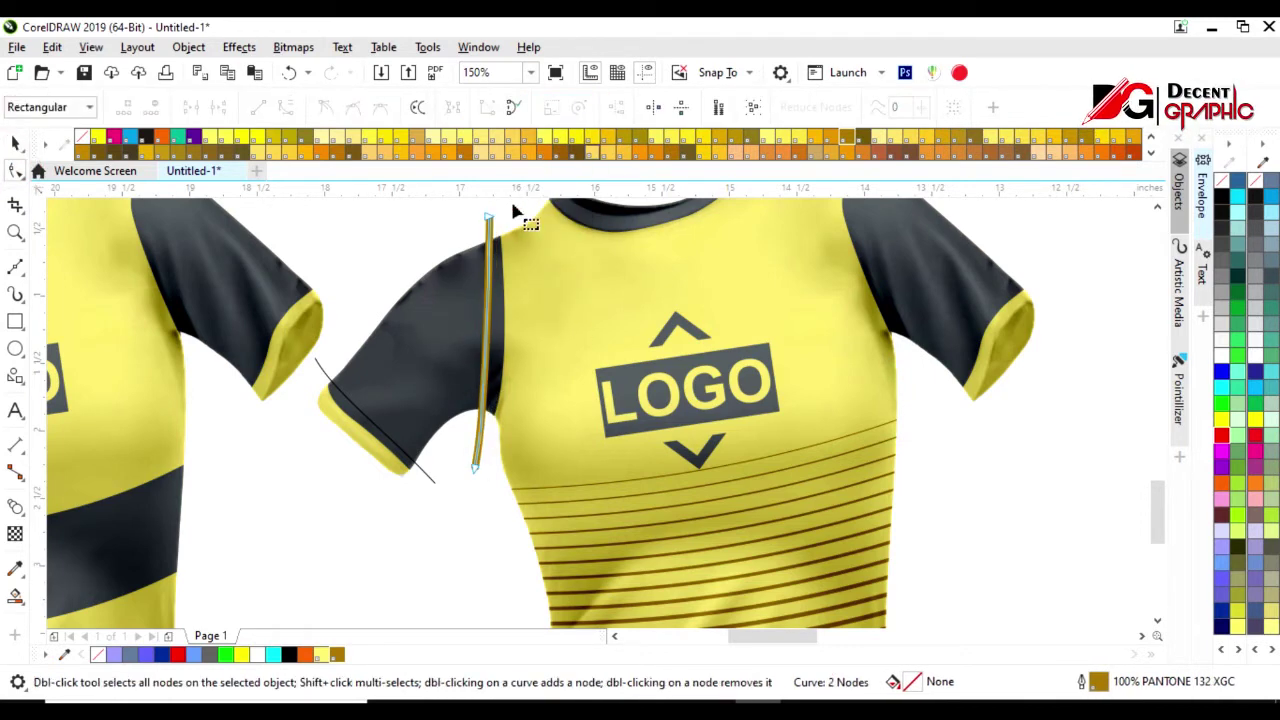
drag(488, 220, 507, 427)
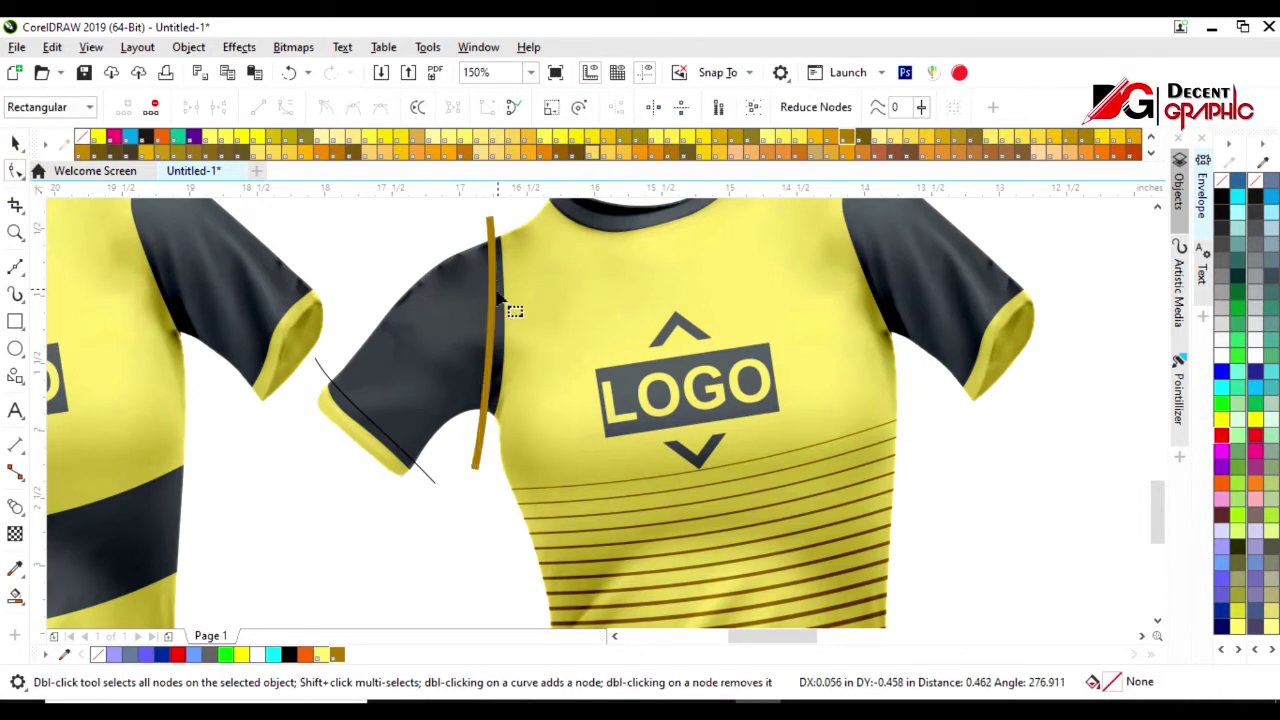
click(15, 143)
Outline the hem curve light yellow, blend it with the seam line, and send the blend behind.
click(414, 462)
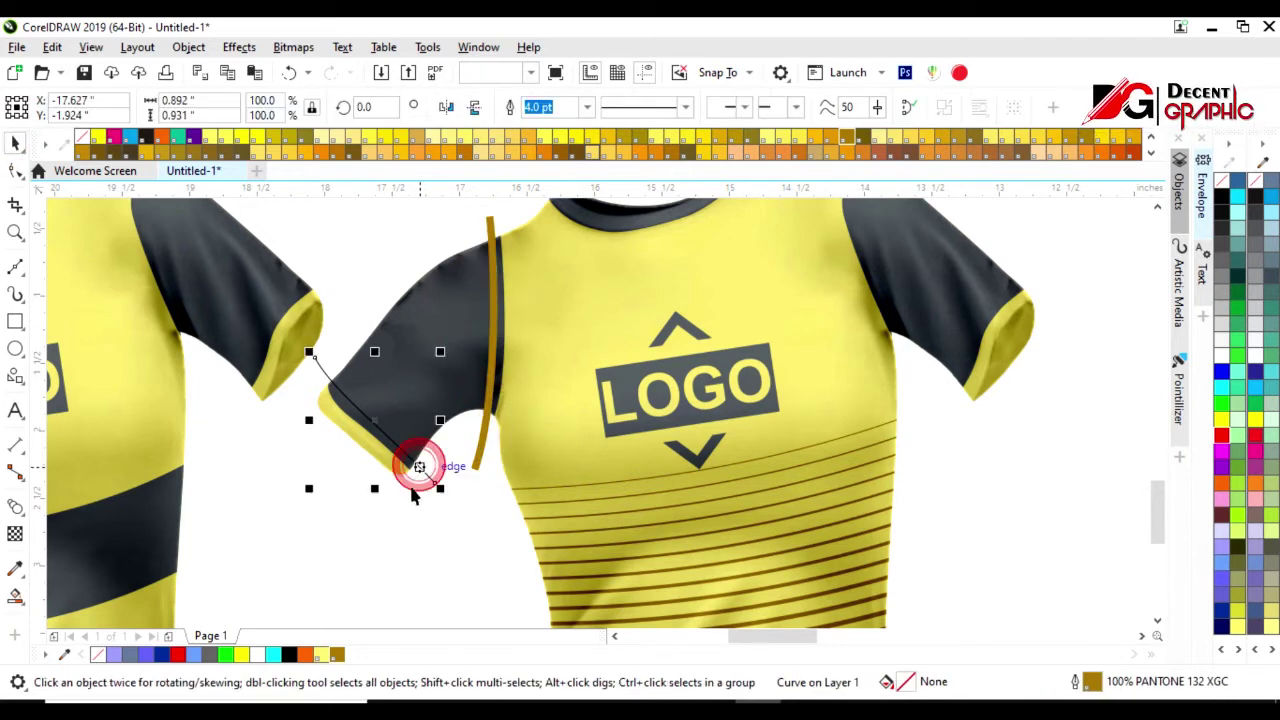
right_click(322, 655)
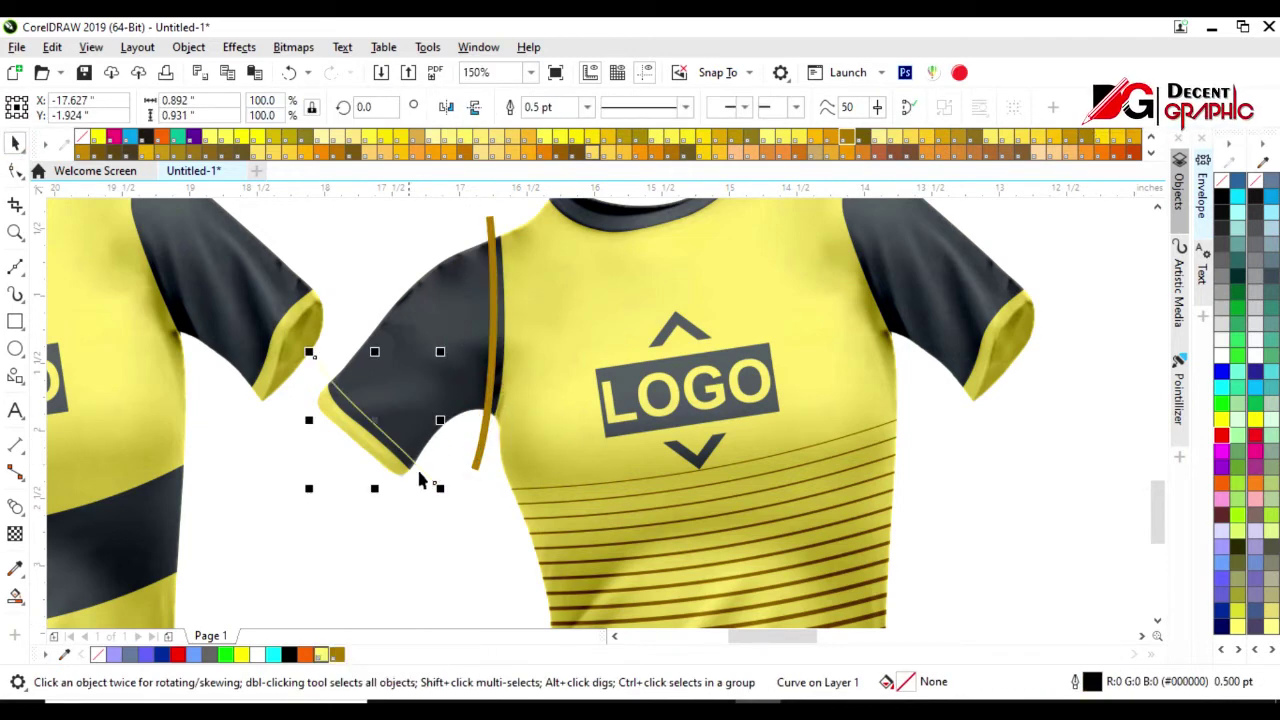
shift+click(497, 305)
click(15, 507)
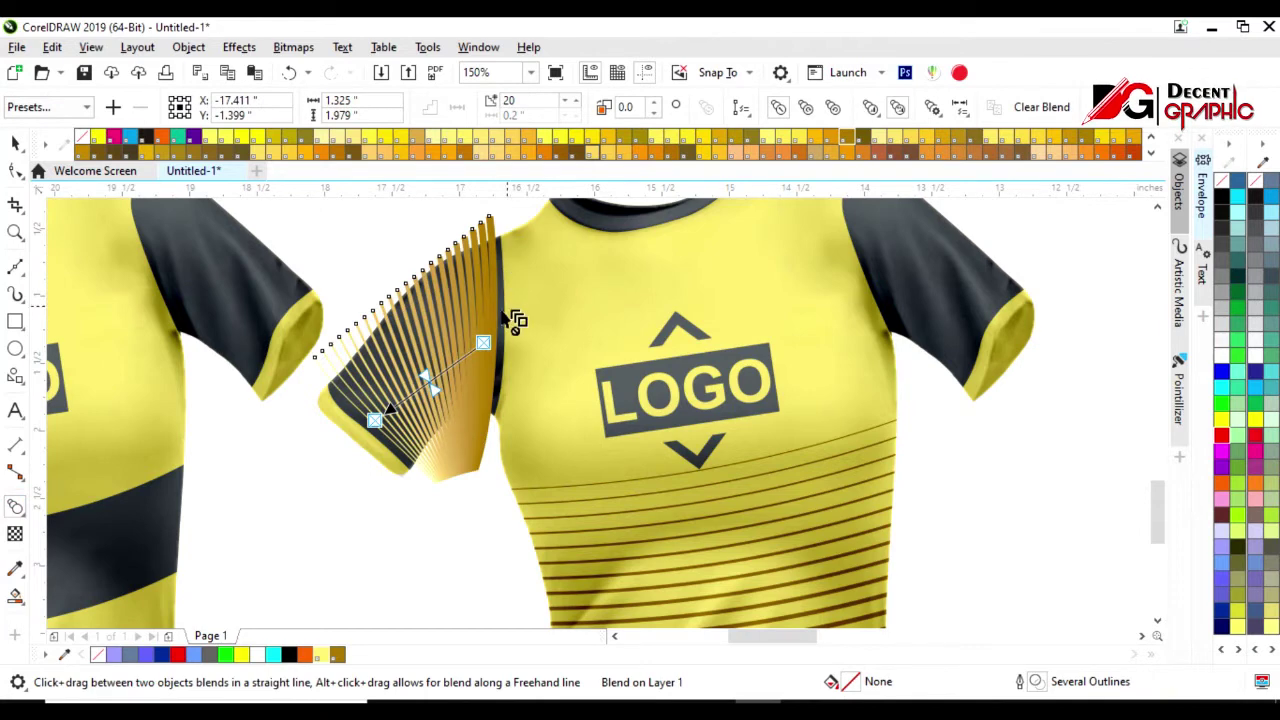
click(14, 144)
key(shift+Page_Down)
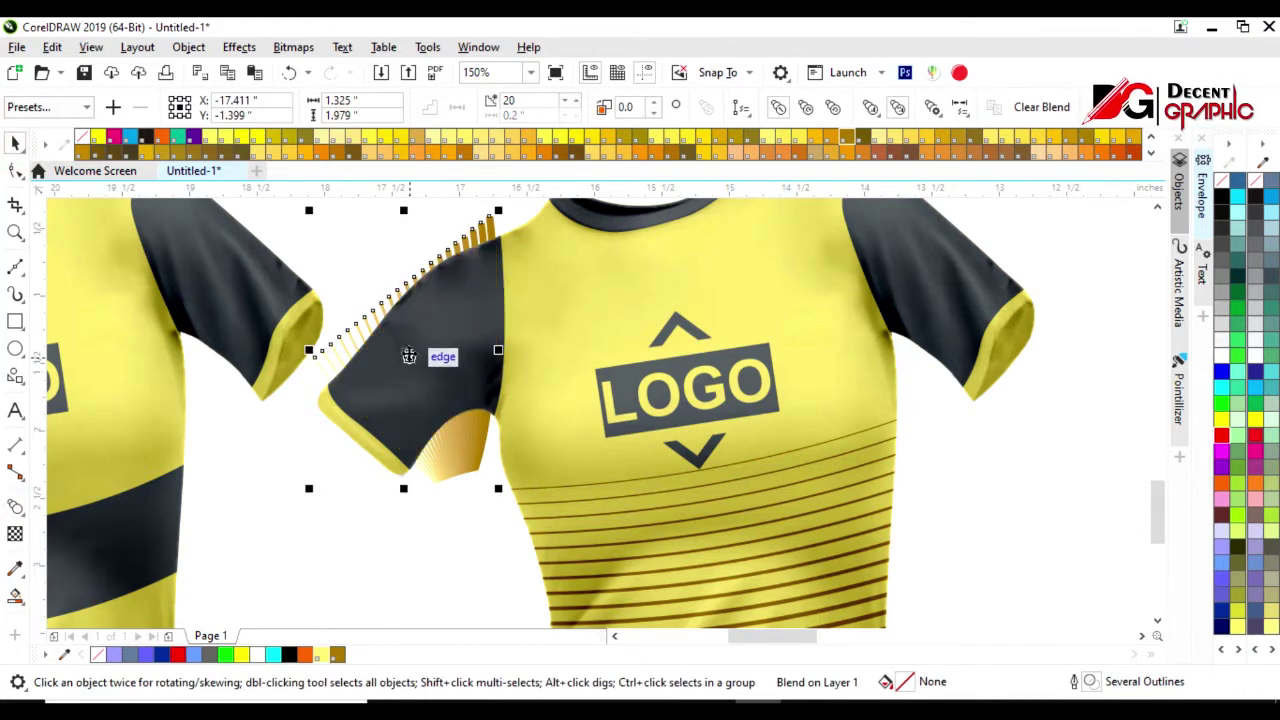
Break the sleeve blend apart, group the stripes, and PowerClip them inside the shirt.
click(557, 343)
click(476, 231)
right_click(476, 231)
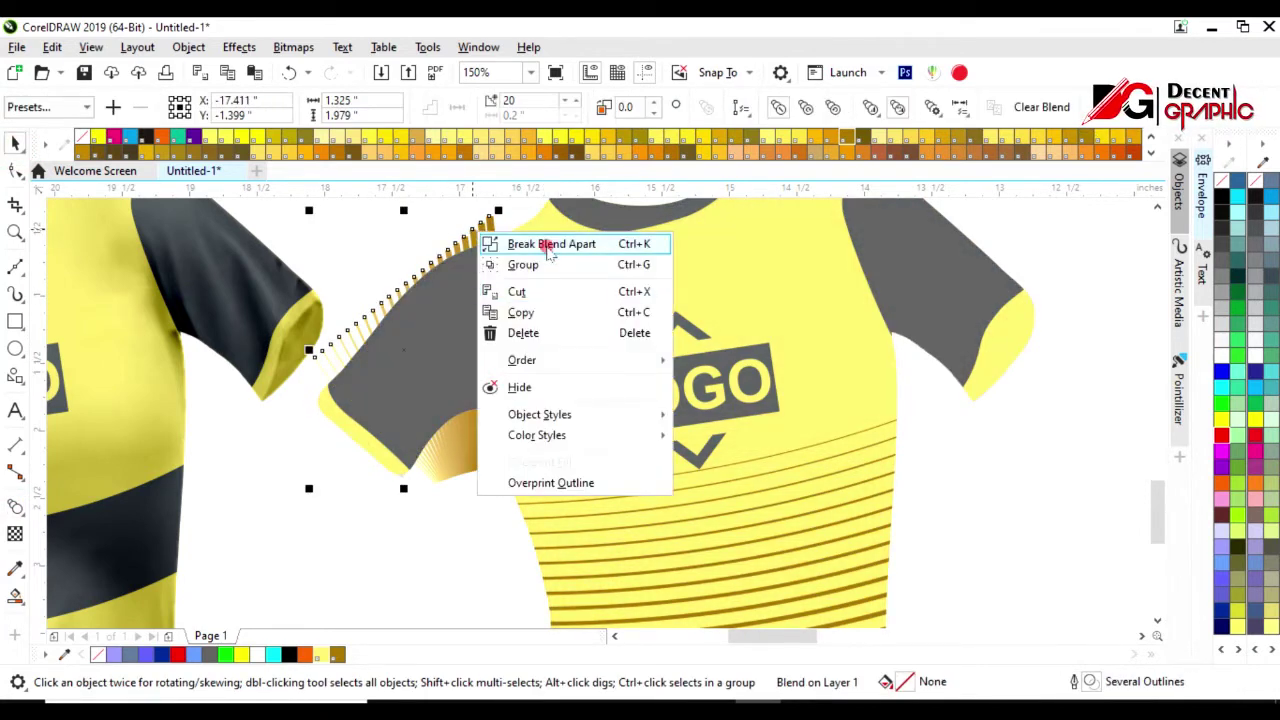
click(546, 248)
click(857, 281)
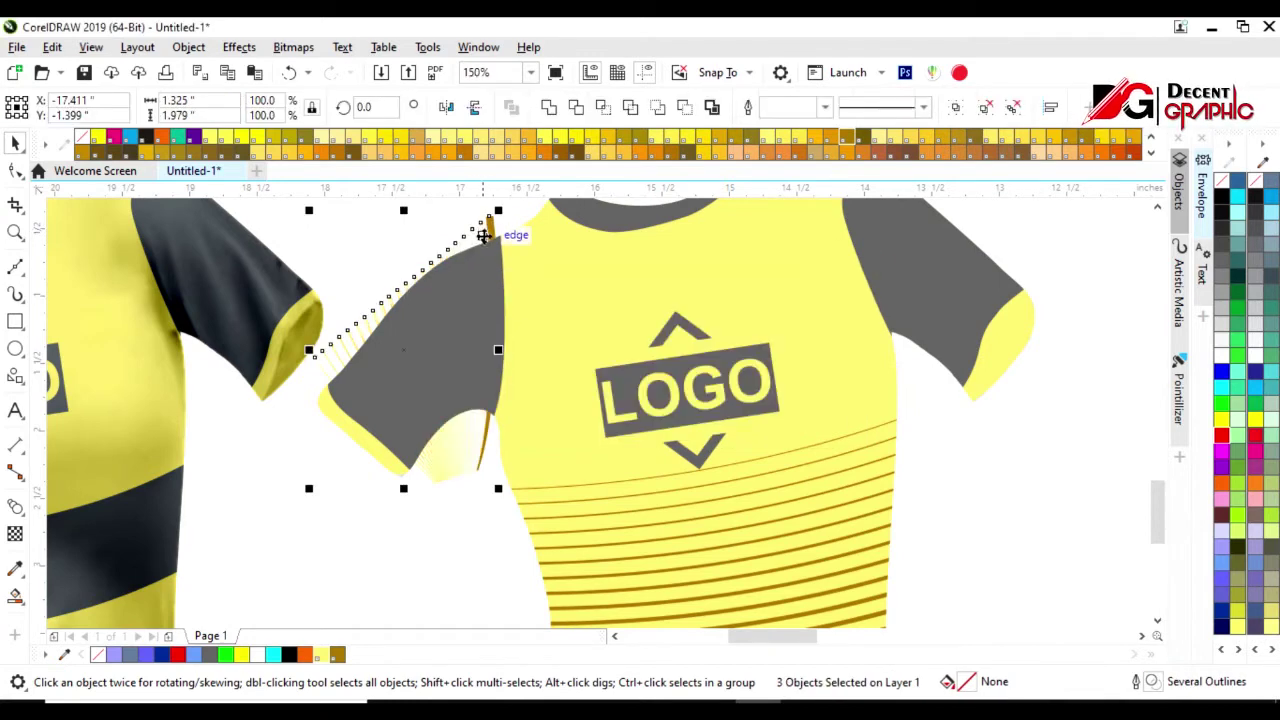
key(ctrl+g)
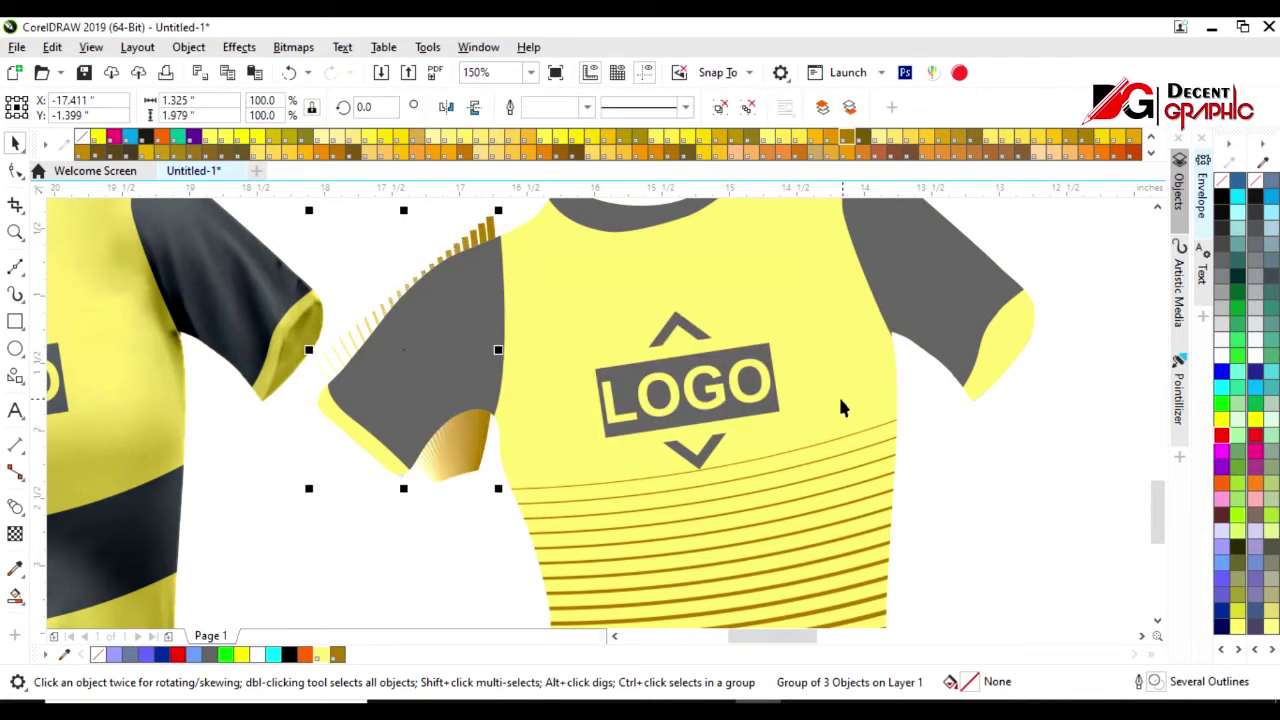
right_click(408, 351)
click(467, 373)
click(430, 372)
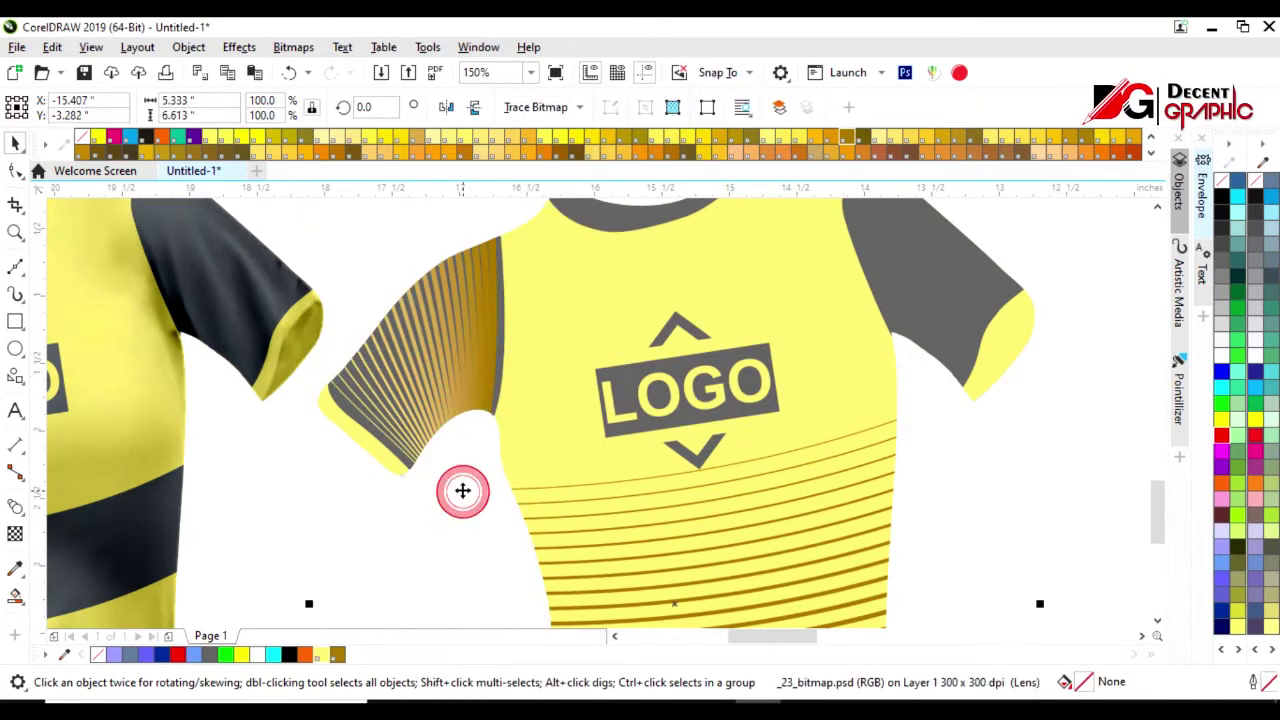
Draw two curves on the right sleeve, one along the neck seam and one along the hem.
scroll(505, 424, down, 3)
scroll(712, 362, down, 3)
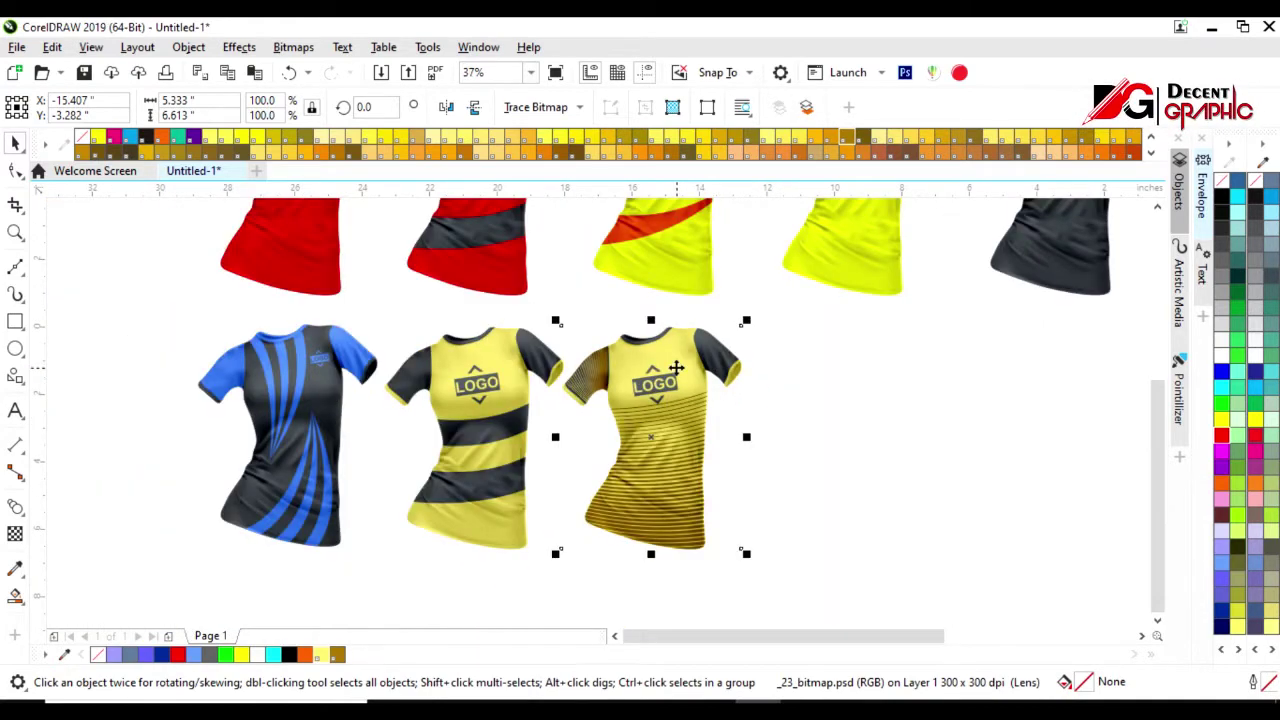
scroll(691, 318, up, 6)
click(788, 200)
drag(777, 278, 817, 418)
key(space)
click(949, 314)
drag(880, 355, 840, 458)
key(space)
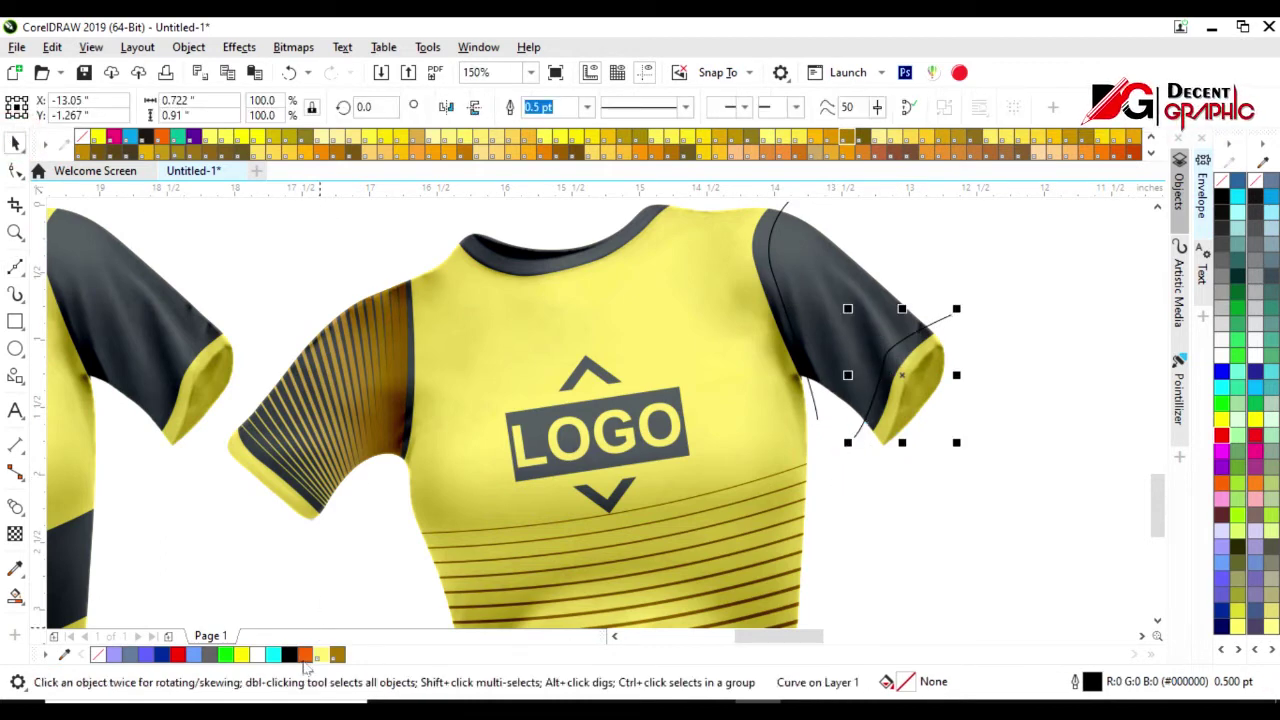
Give the seam curve a 4.0 pt outline and blend it into the hem curve.
click(800, 362)
click(587, 107)
click(544, 243)
shift+click(950, 318)
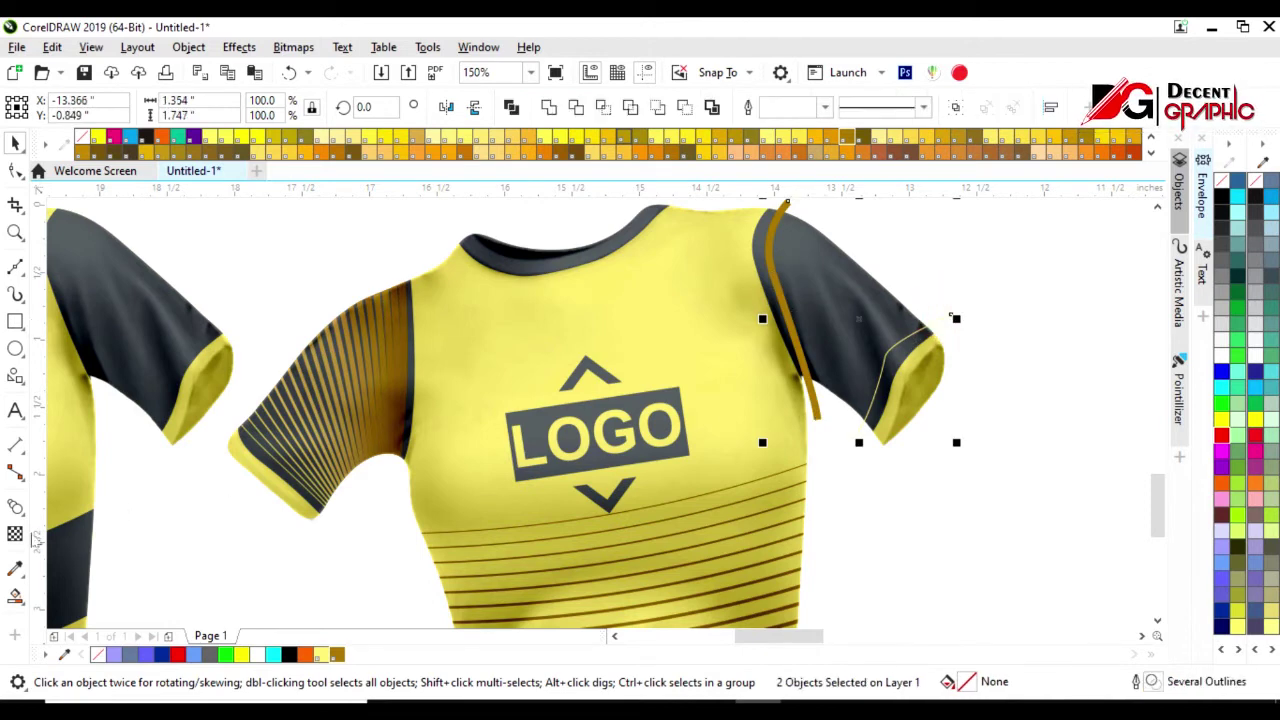
drag(790, 228, 915, 368)
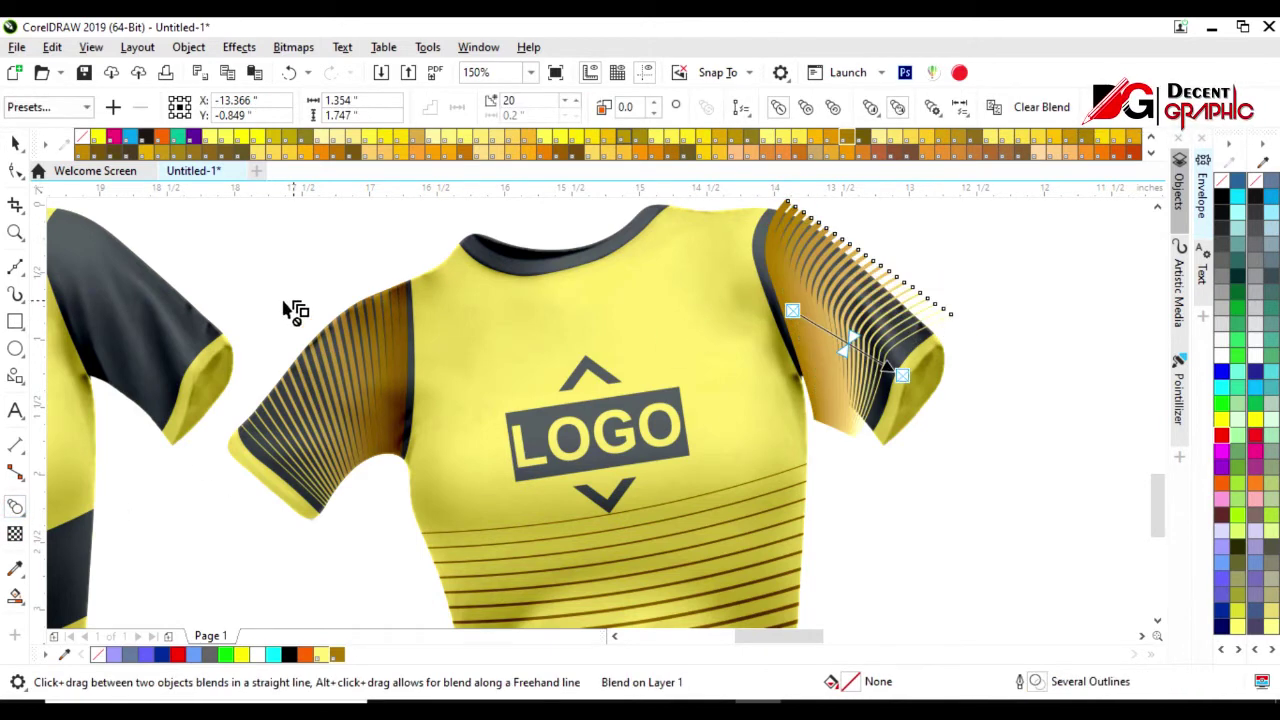
click(15, 143)
Break the blend apart and group the resulting pinstripes.
right_click(838, 320)
click(880, 331)
click(814, 414)
key(ctrl+g)
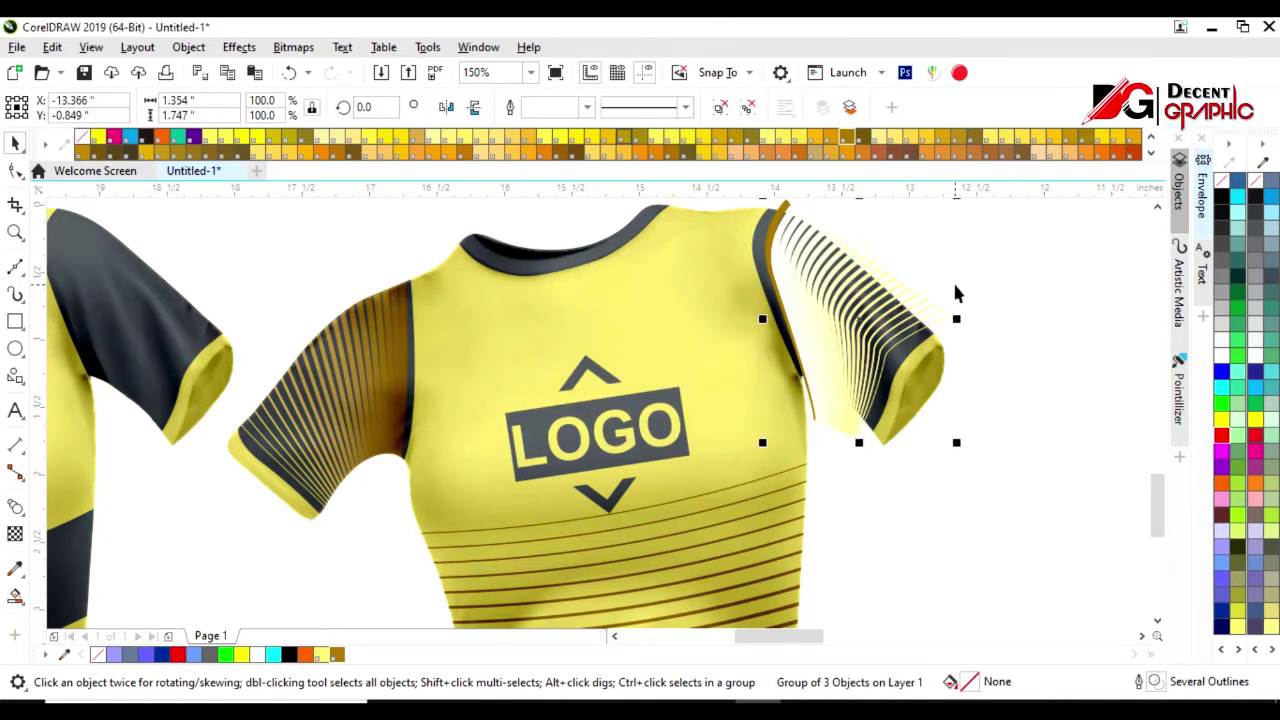
PowerClip the grouped pinstripes inside the yellow shirt's right sleeve.
click(714, 398)
click(835, 338)
click(895, 380)
click(703, 425)
click(857, 351)
right_click(862, 350)
click(936, 372)
click(834, 337)
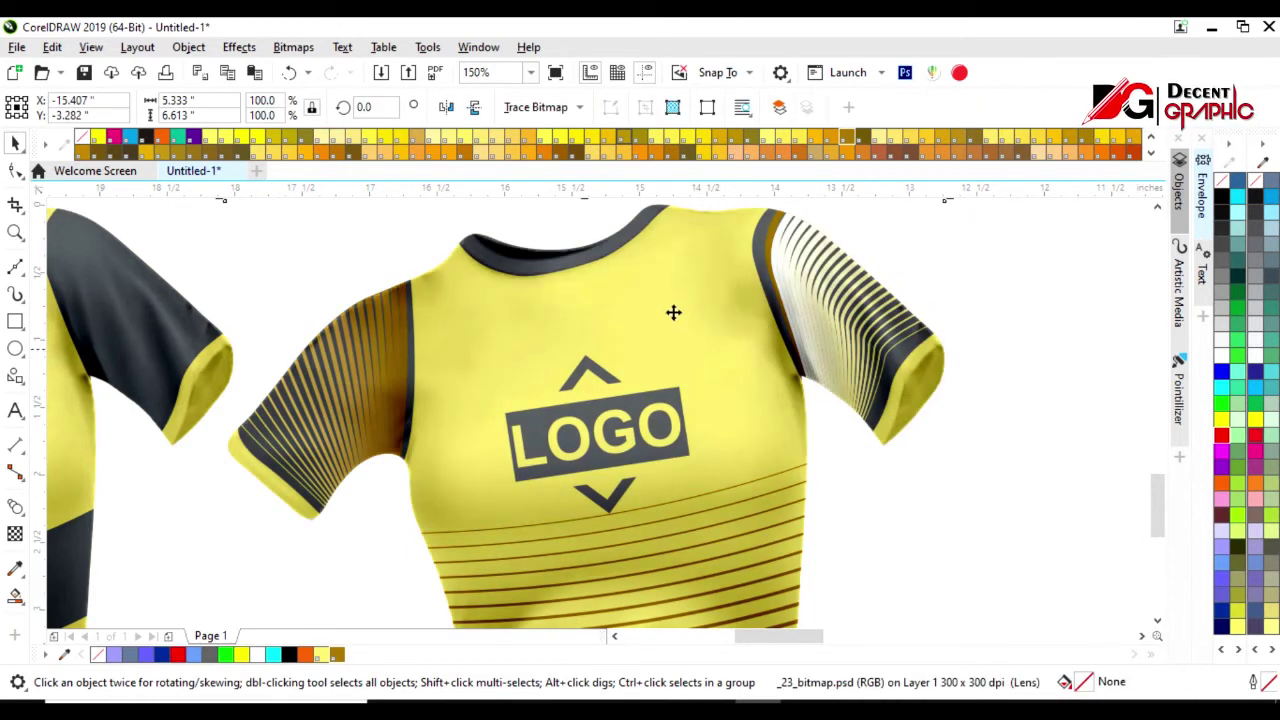
scroll(668, 321, down, 2)
scroll(668, 321, down, 2)
Drag-copy the yellow shirt down into the second row.
drag(549, 571, 752, 209)
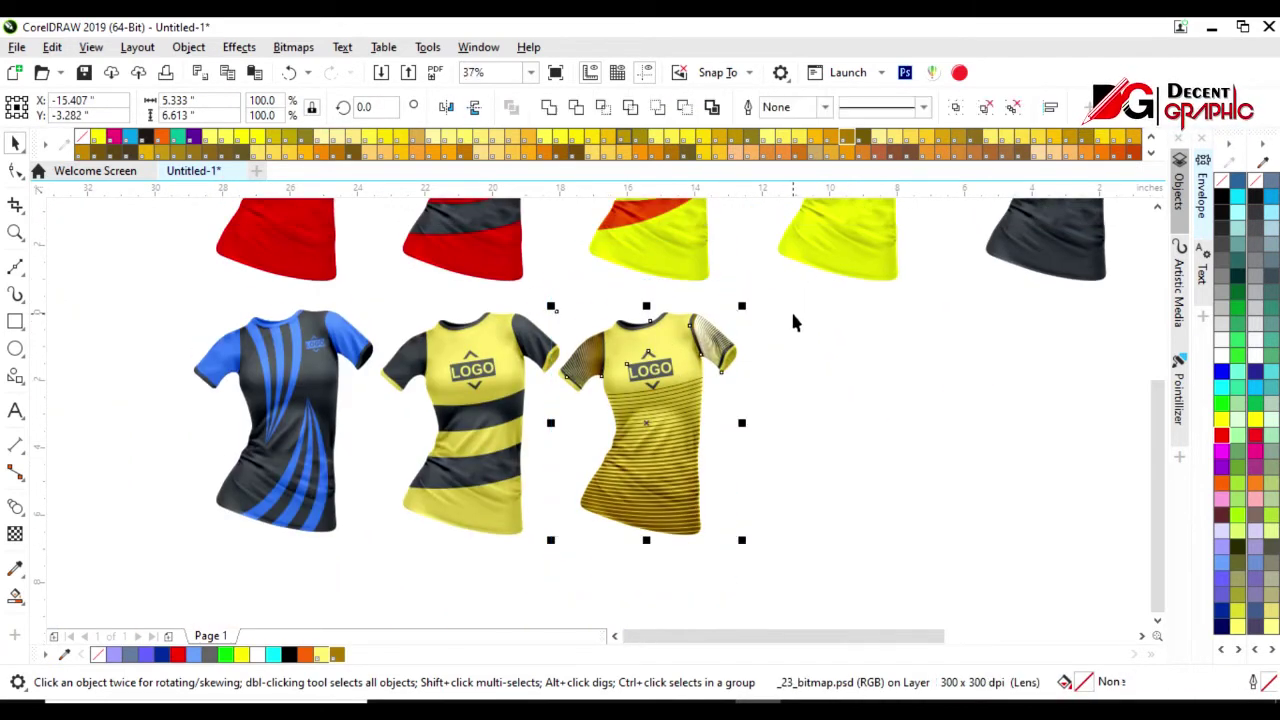
scroll(787, 315, up, 2)
key(Escape)
scroll(560, 402, down, 1)
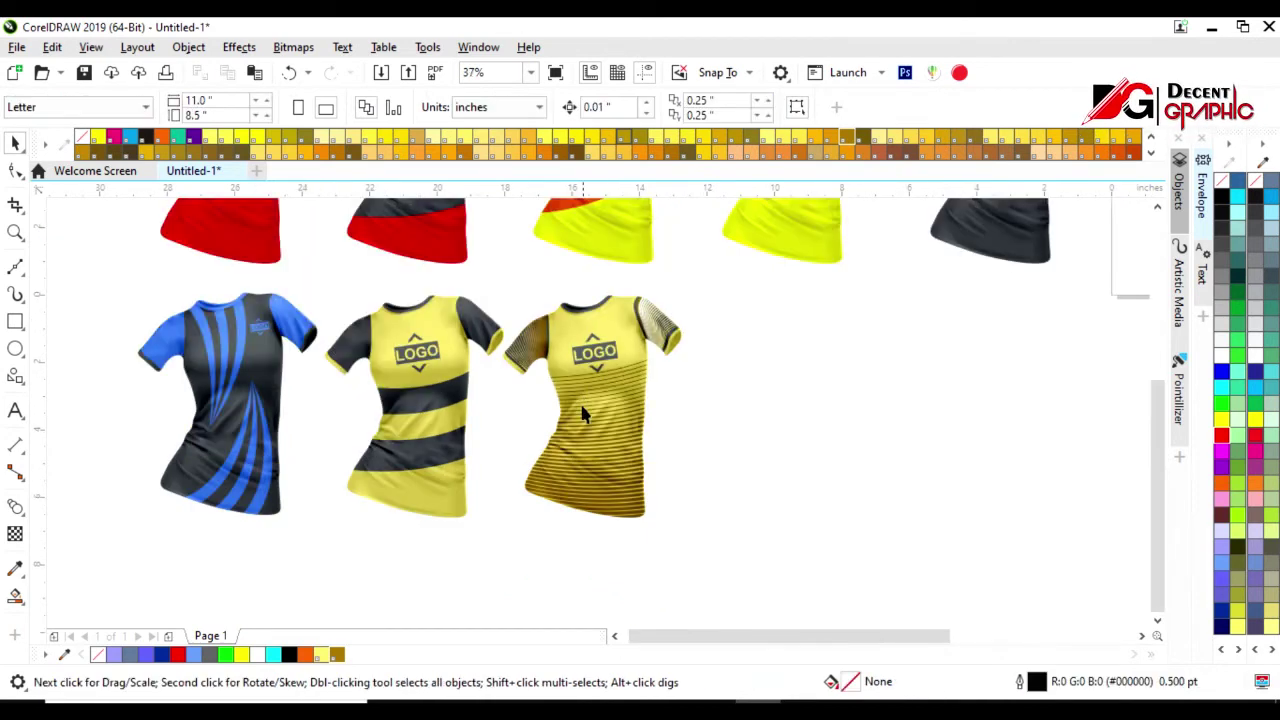
scroll(586, 406, down, 1)
drag(698, 218, 585, 375)
drag(634, 297, 643, 443)
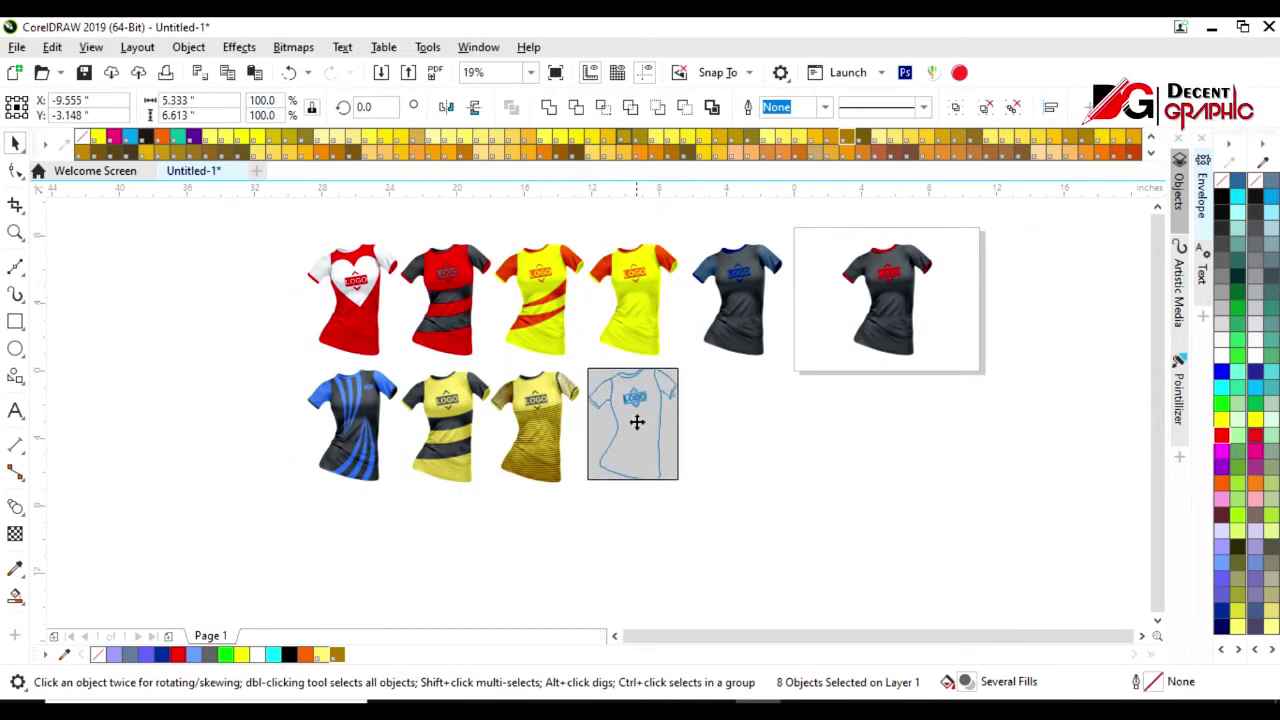
scroll(700, 460, up, 3)
click(656, 463)
Fill the copy's body bright green and both sleeves forest green.
ctrl+click(600, 480)
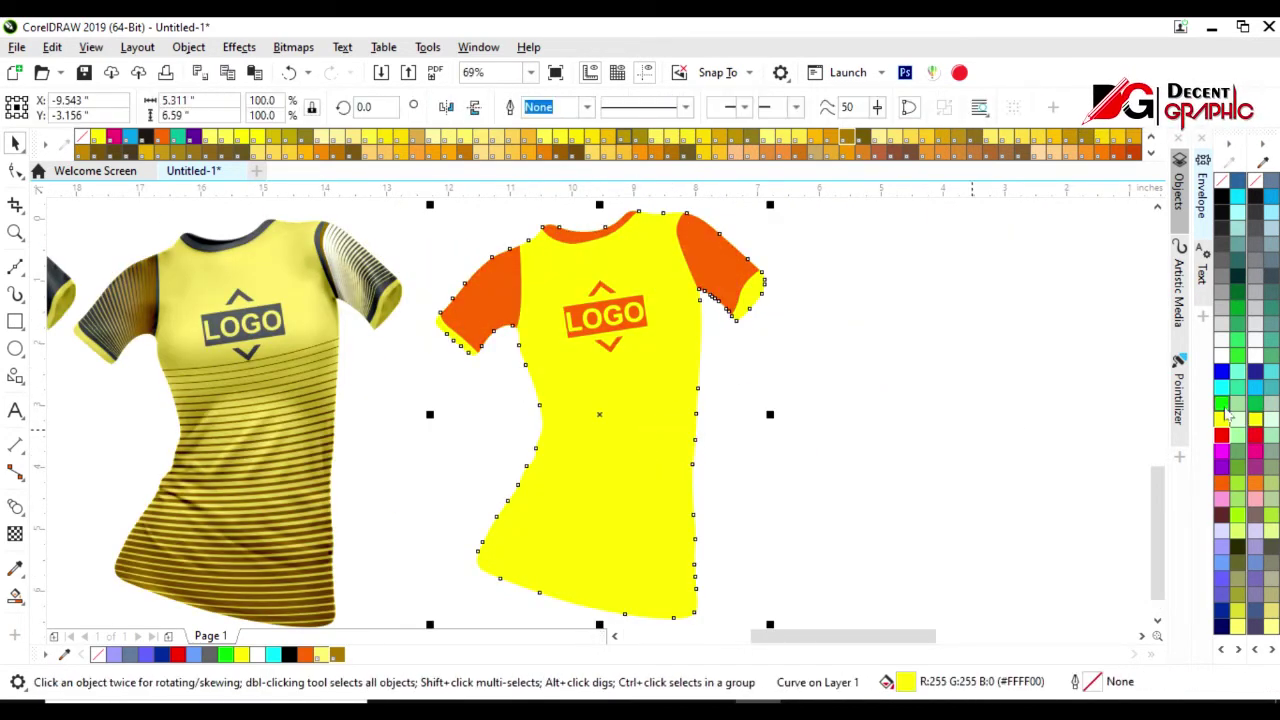
click(1221, 403)
ctrl+click(700, 255)
click(1237, 300)
ctrl+click(485, 285)
click(353, 654)
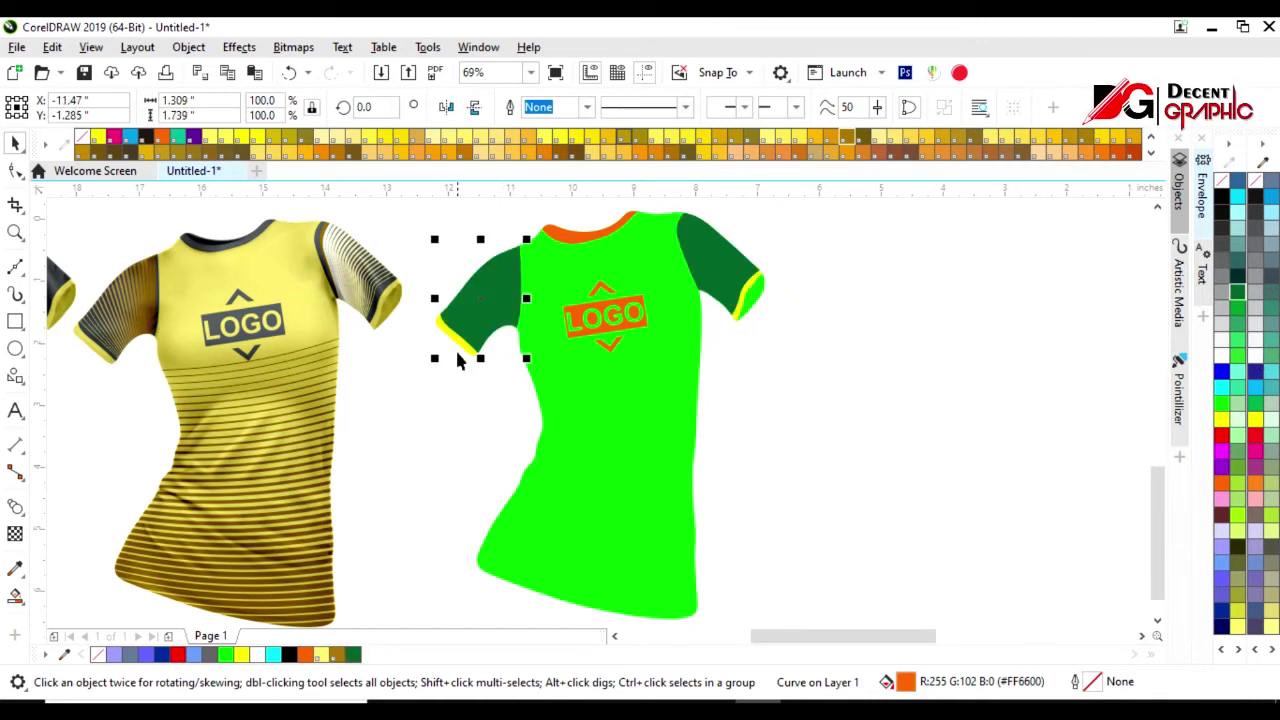
ctrl+click(452, 335)
ctrl+click(757, 287)
Make the collar and LOGO forest green.
ctrl+click(598, 243)
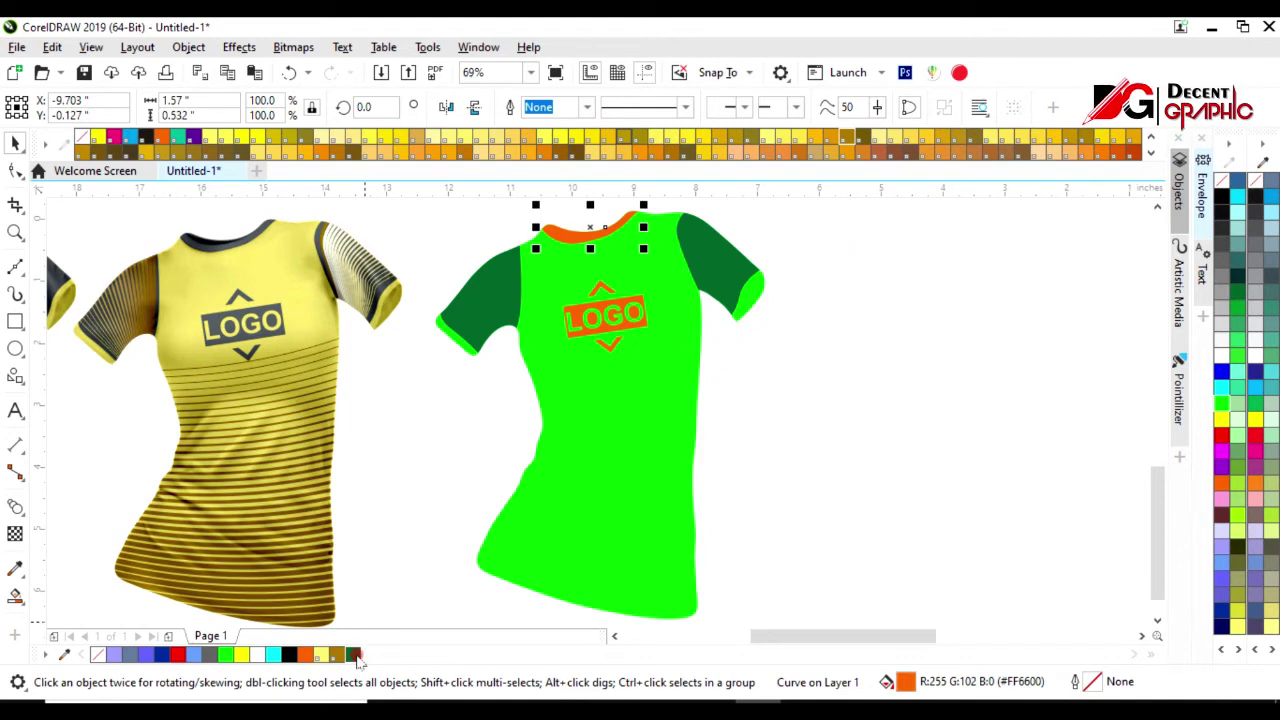
click(353, 654)
ctrl+click(605, 315)
click(353, 654)
Duplicate the green shirt to its right.
click(495, 409)
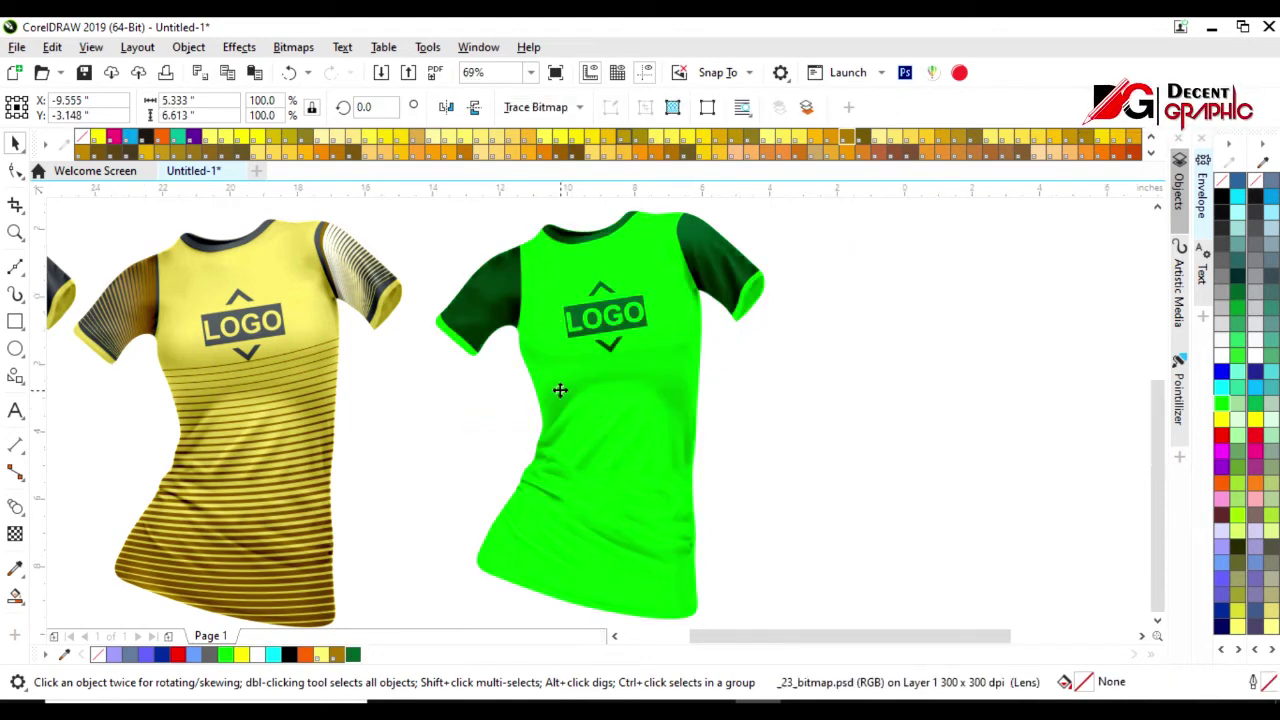
scroll(560, 391, down, 2)
drag(586, 391, 775, 395)
scroll(960, 370, up, 2)
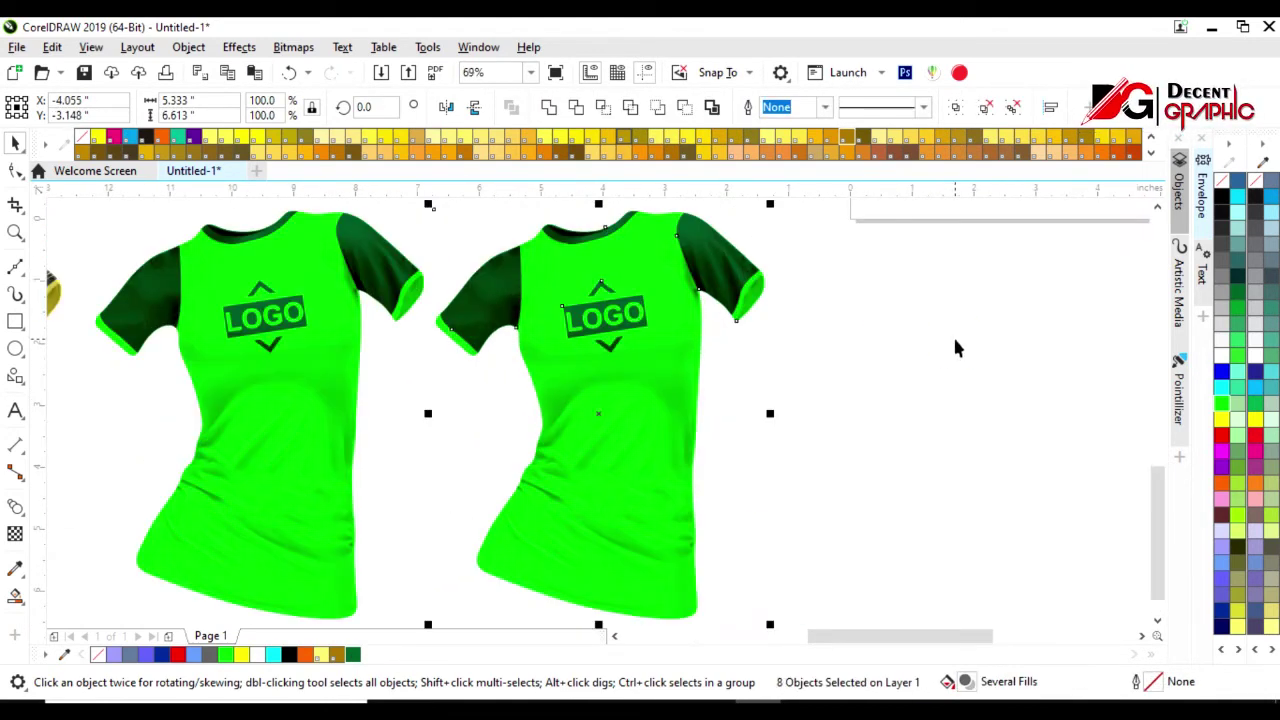
Fill the right shirt's body magenta and both sleeves pink.
ctrl+click(677, 434)
click(1222, 450)
ctrl+click(714, 261)
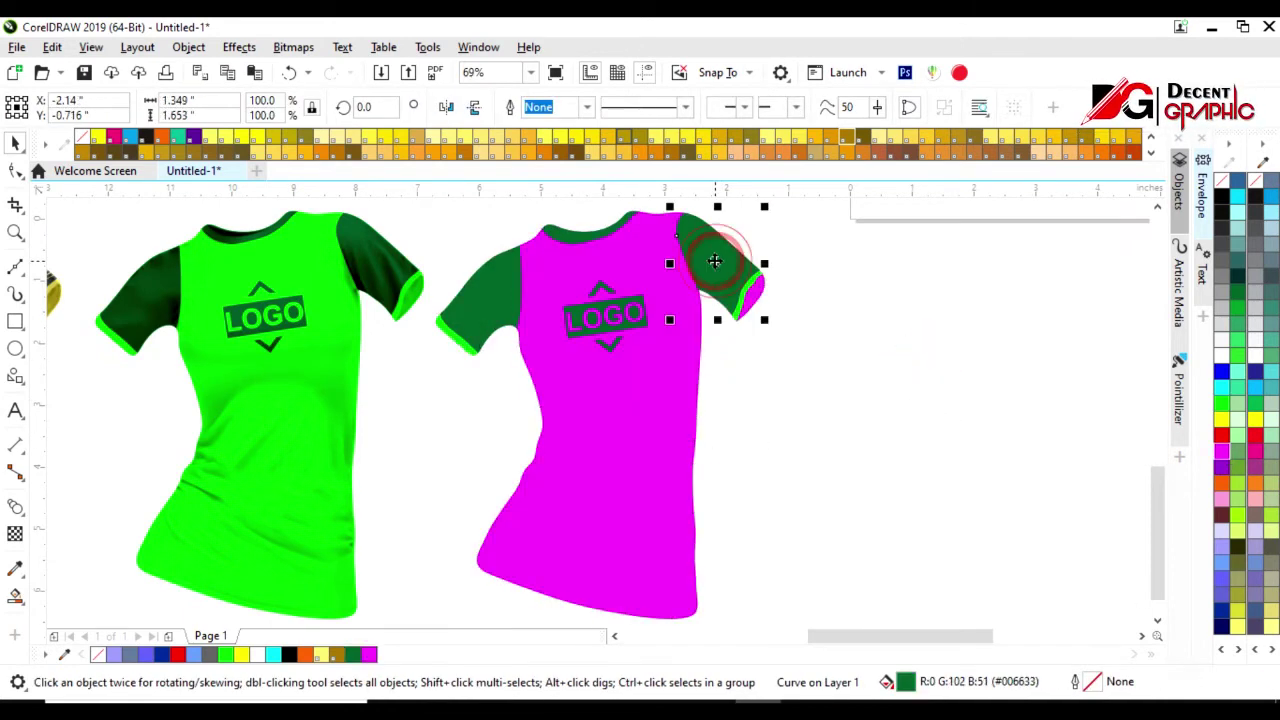
click(1222, 498)
ctrl+click(460, 300)
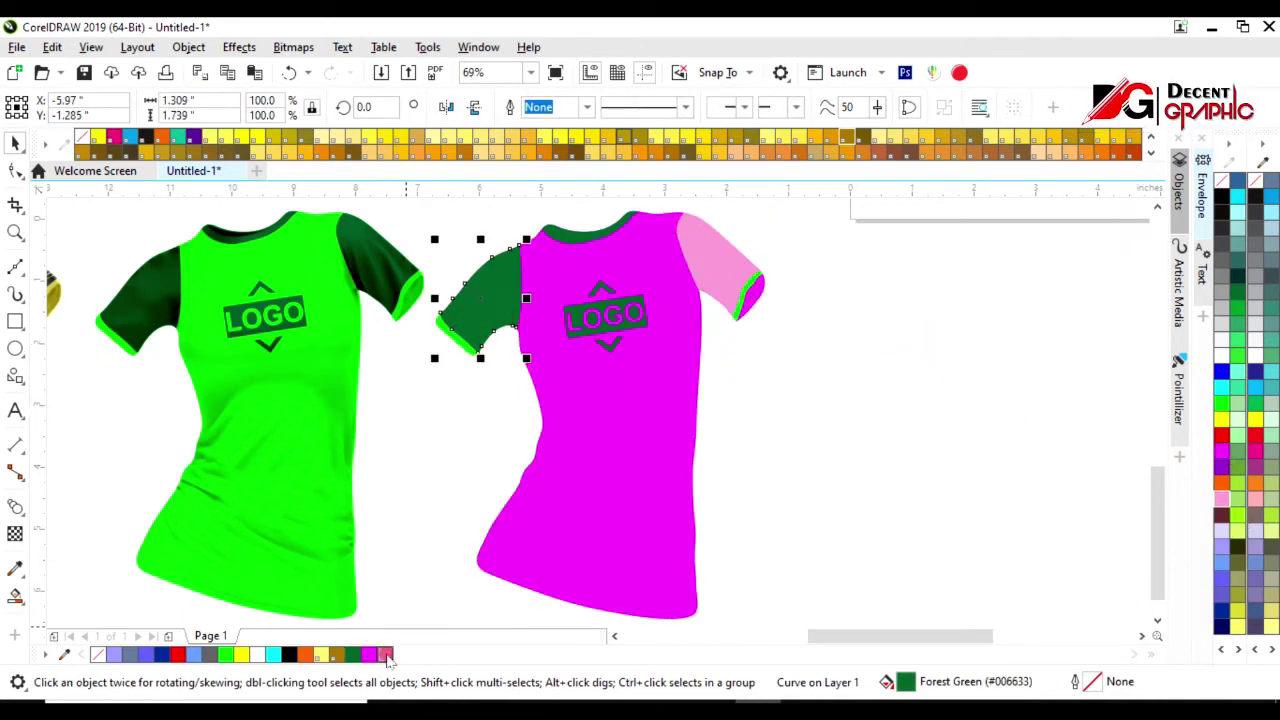
click(385, 654)
Recolour the cuff trims, collar and LOGO pink.
ctrl+click(448, 338)
ctrl+click(748, 296)
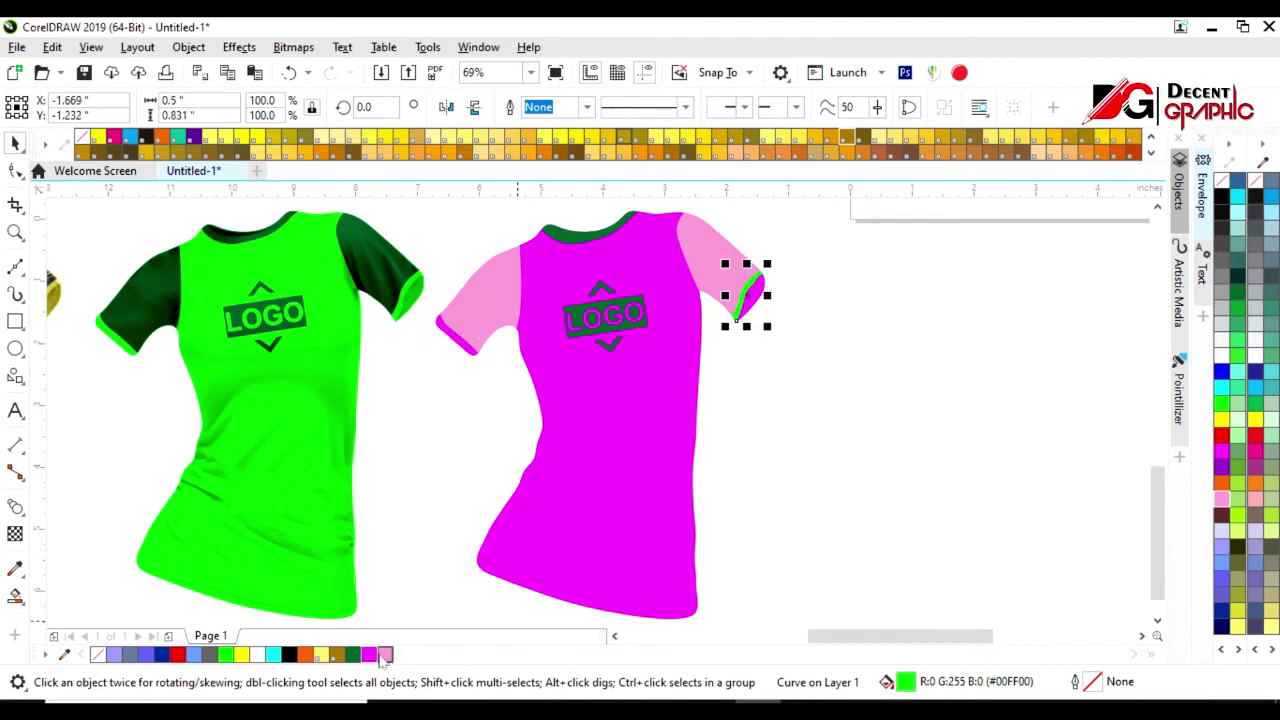
ctrl+click(575, 240)
click(385, 654)
ctrl+click(605, 318)
click(385, 654)
click(474, 440)
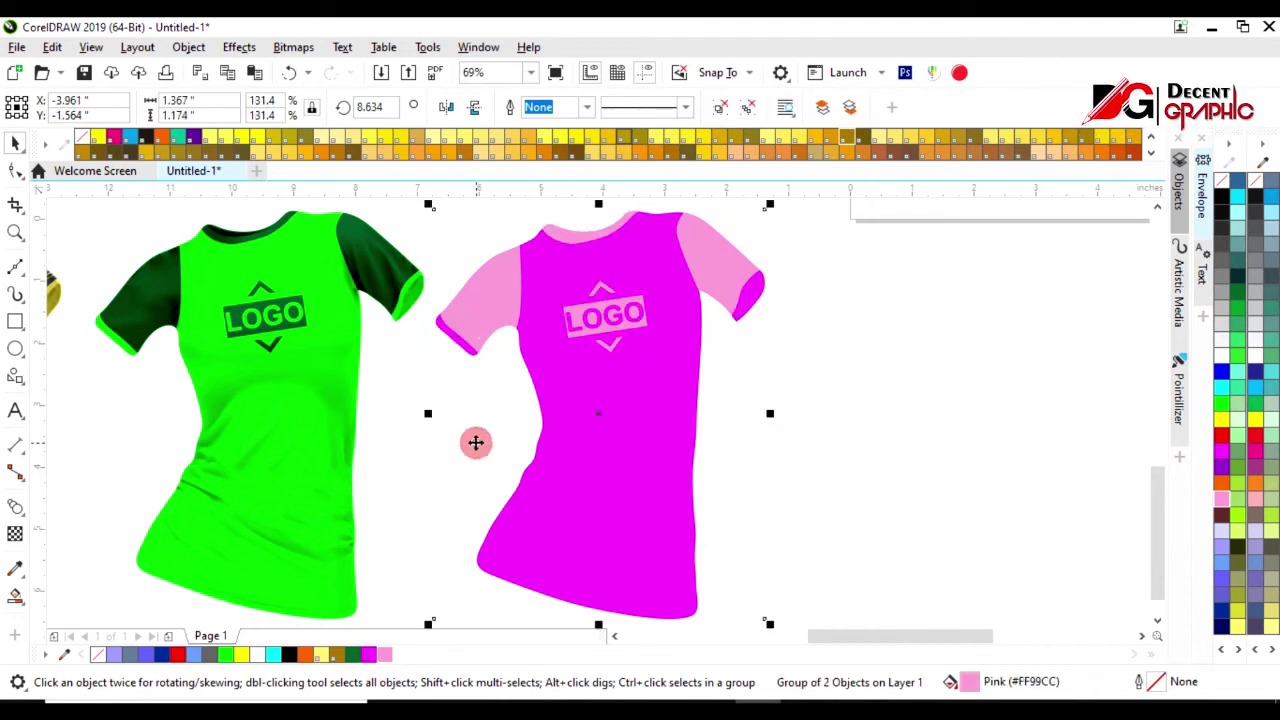
ctrl+click(484, 442)
Change both sleeves and the LOGO to purple.
ctrl+click(500, 298)
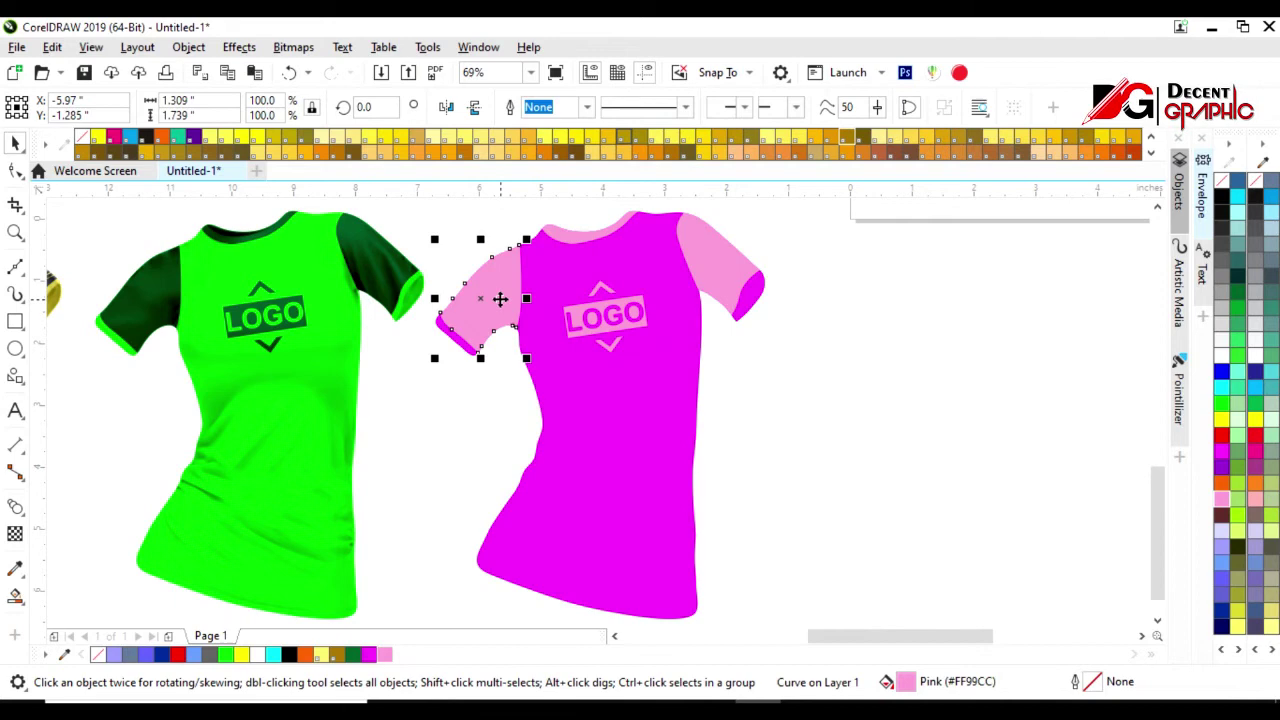
click(1221, 465)
ctrl+click(714, 263)
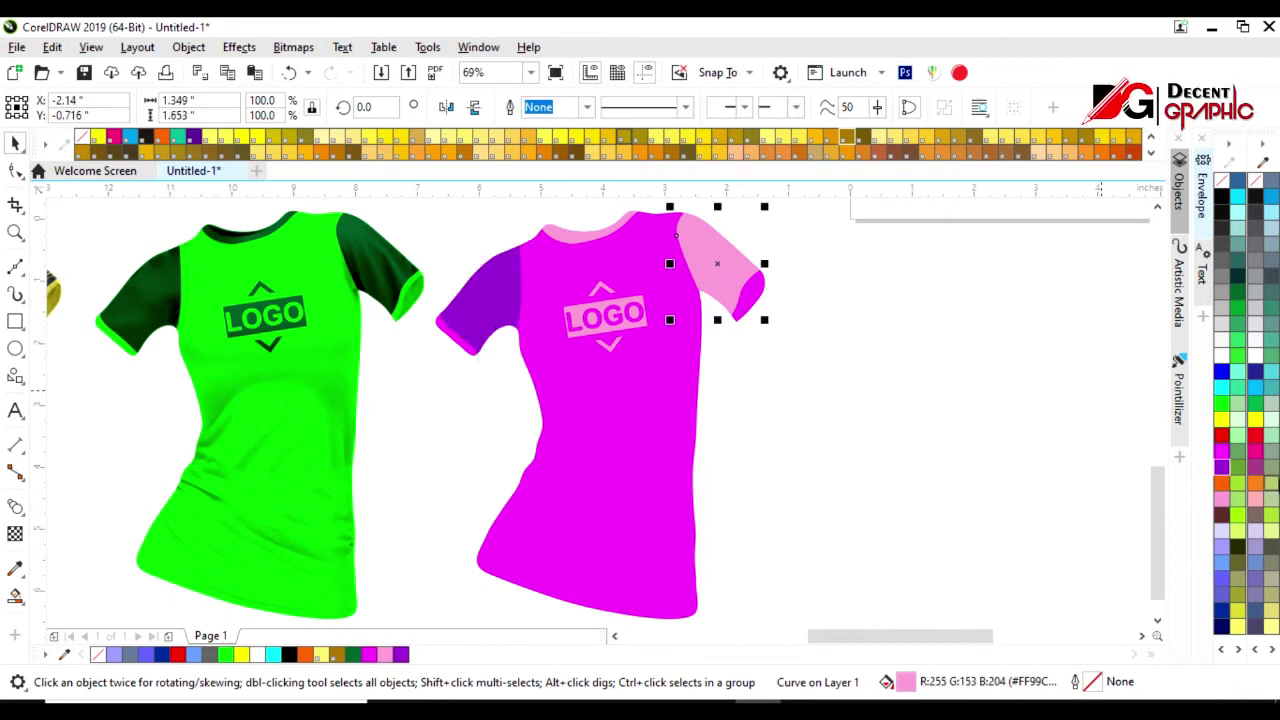
click(1221, 465)
ctrl+click(590, 228)
click(603, 337)
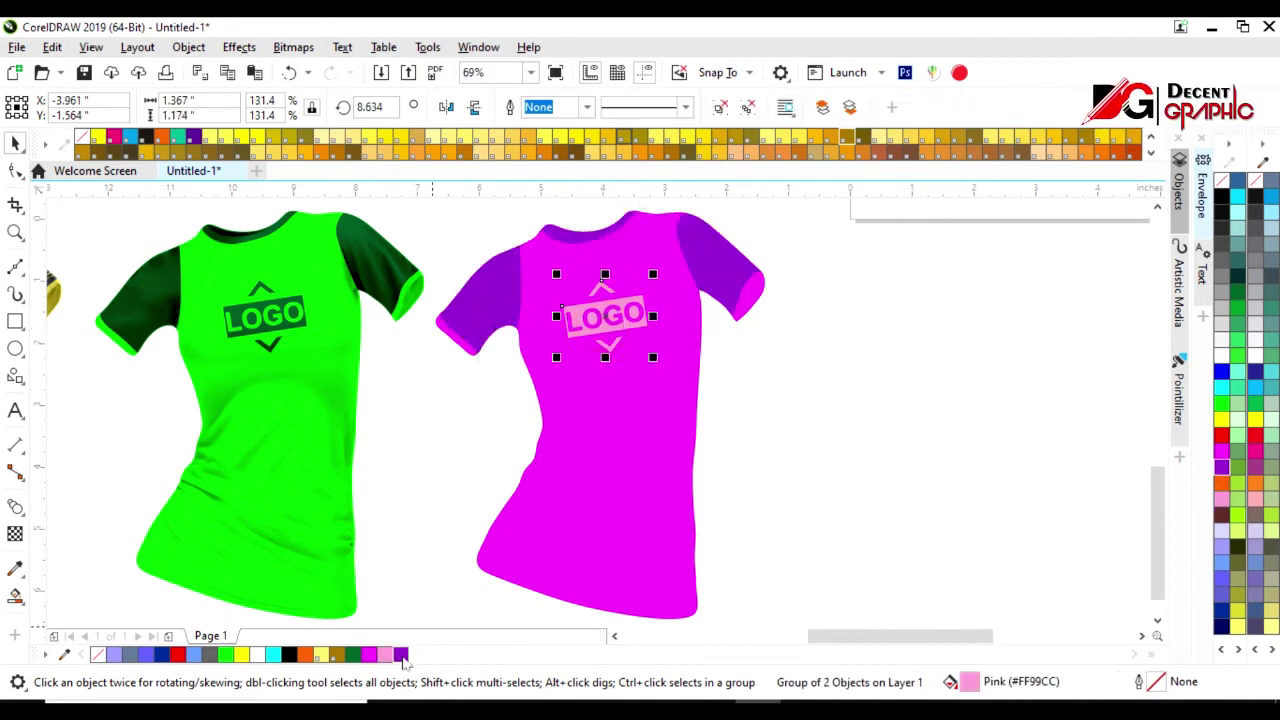
click(400, 654)
click(500, 418)
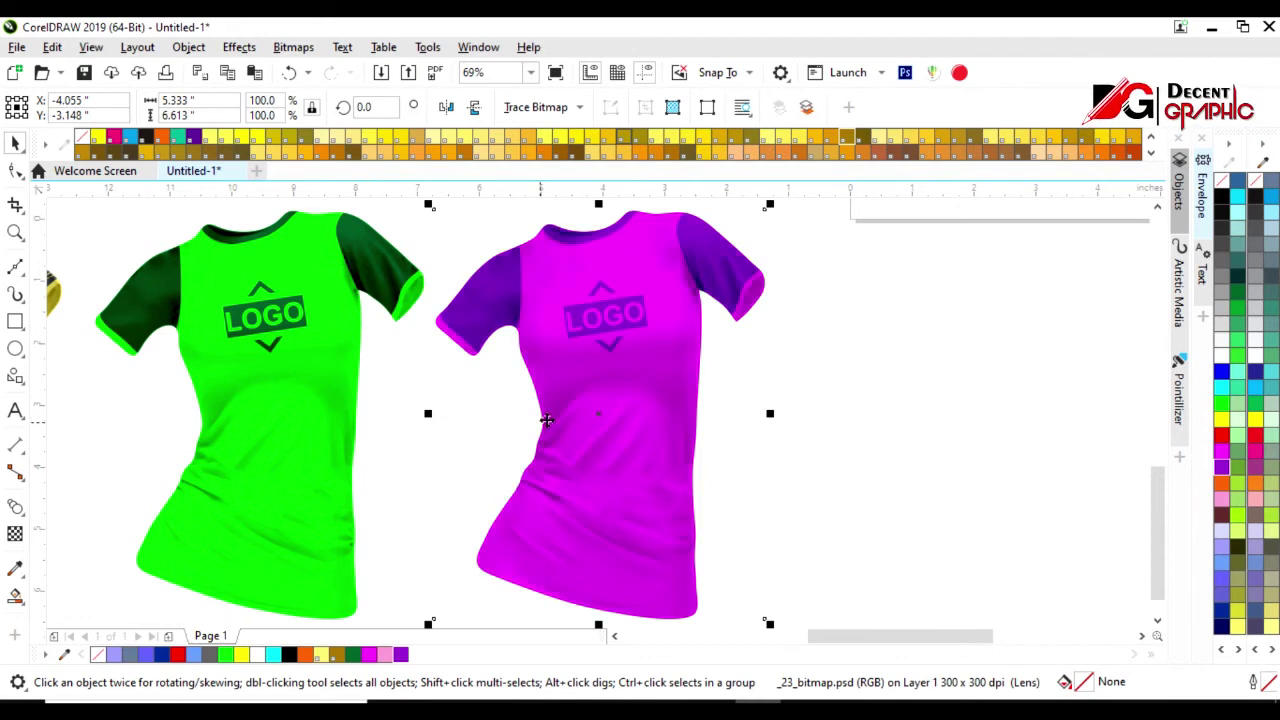
scroll(560, 423, down, 2)
key(ctrl+a)
Duplicate the magenta shirt to its right and zoom in on the copy.
drag(749, 274, 533, 518)
drag(573, 426, 748, 444)
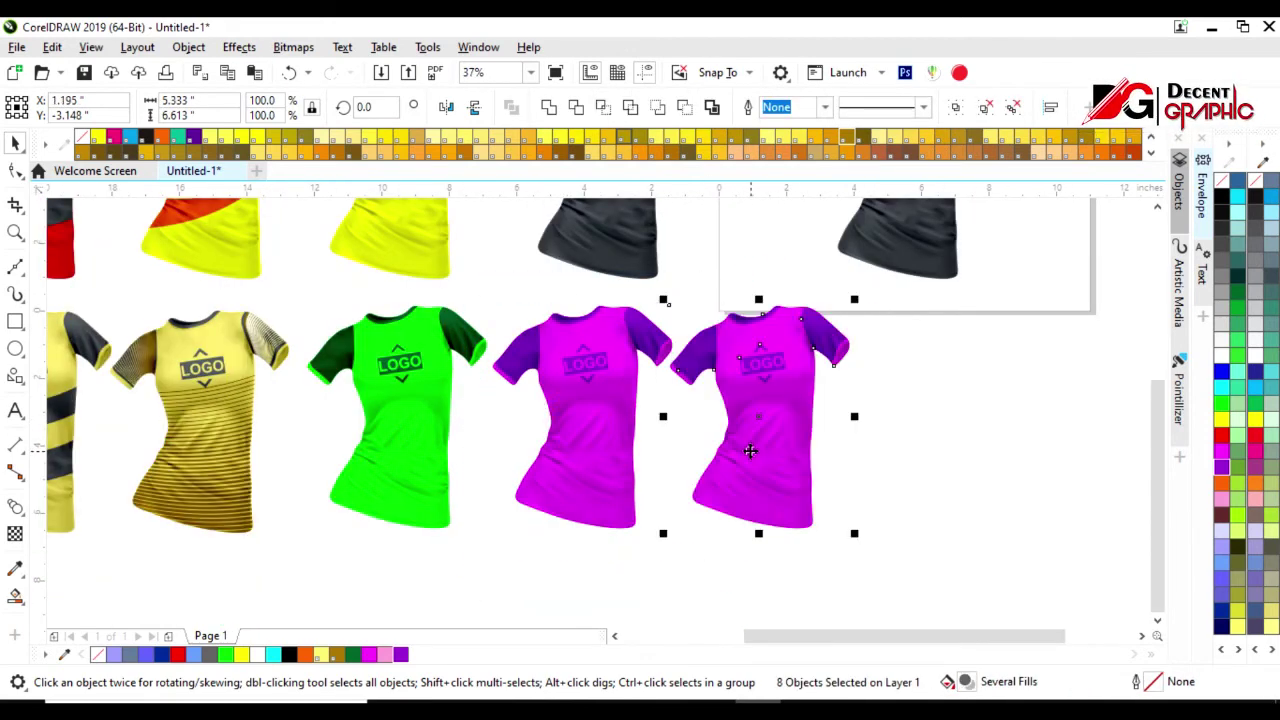
key(shift+F2)
click(870, 418)
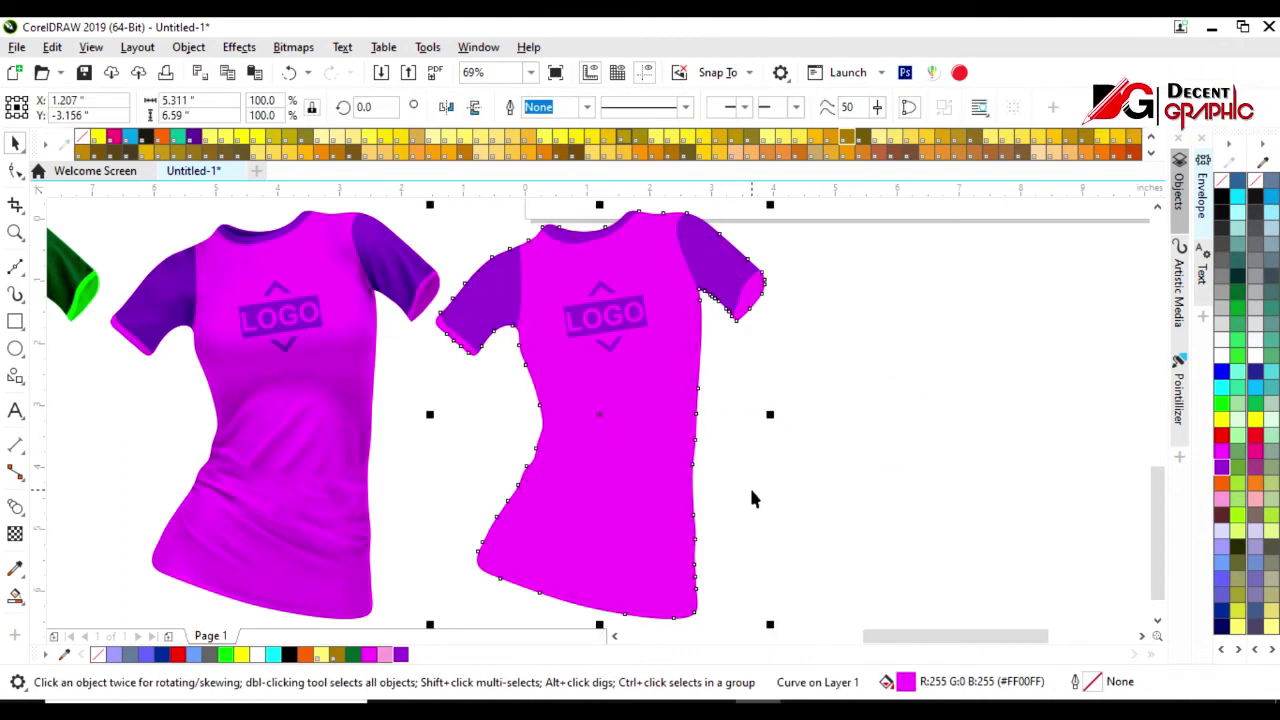
Fill the copy's body with a beige PANTONE tan.
click(1152, 152)
click(1152, 152)
click(1152, 152)
click(1152, 152)
click(1152, 152)
click(1152, 152)
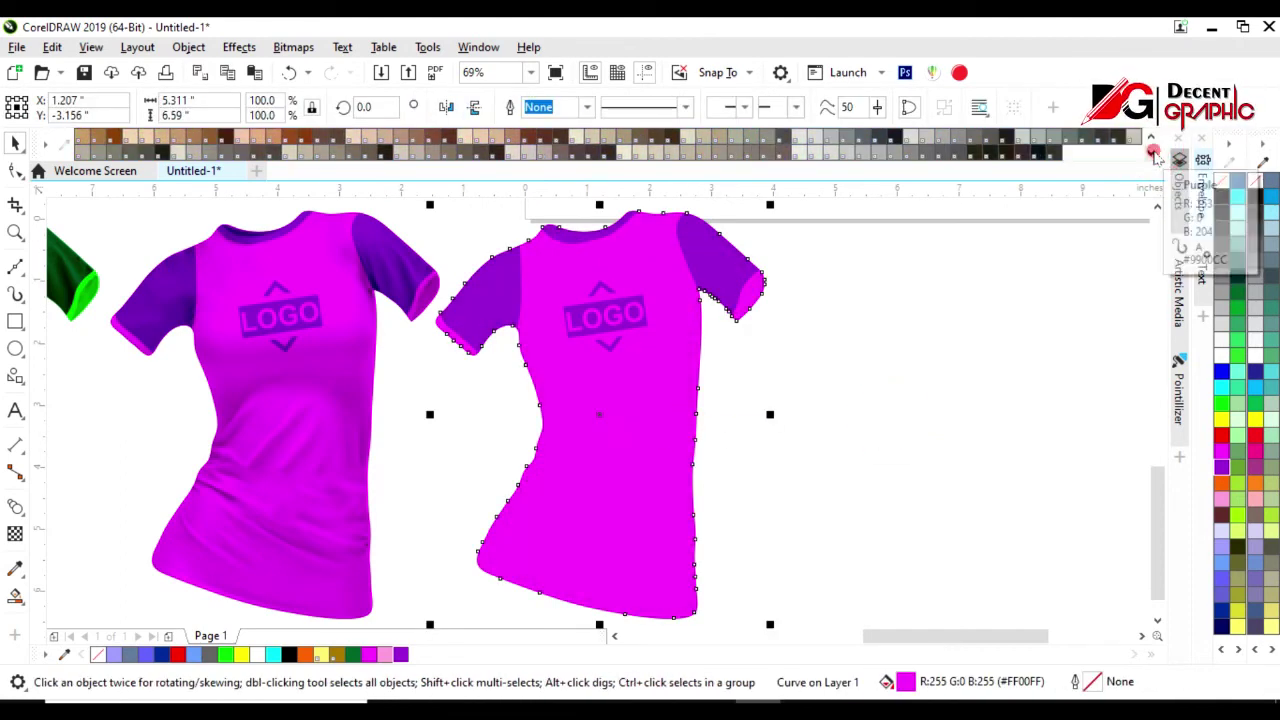
click(706, 140)
Make both sleeves and the collar dark grey, with a tan cuff.
click(712, 258)
click(783, 143)
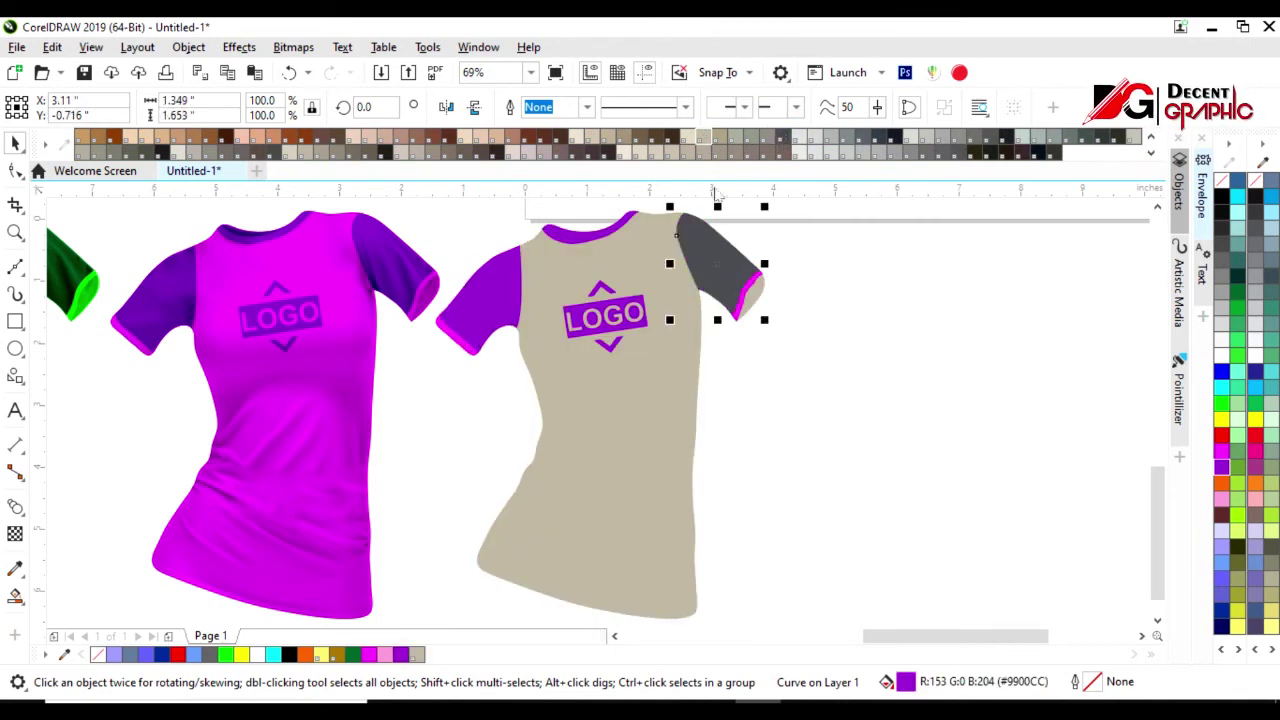
click(440, 655)
click(455, 335)
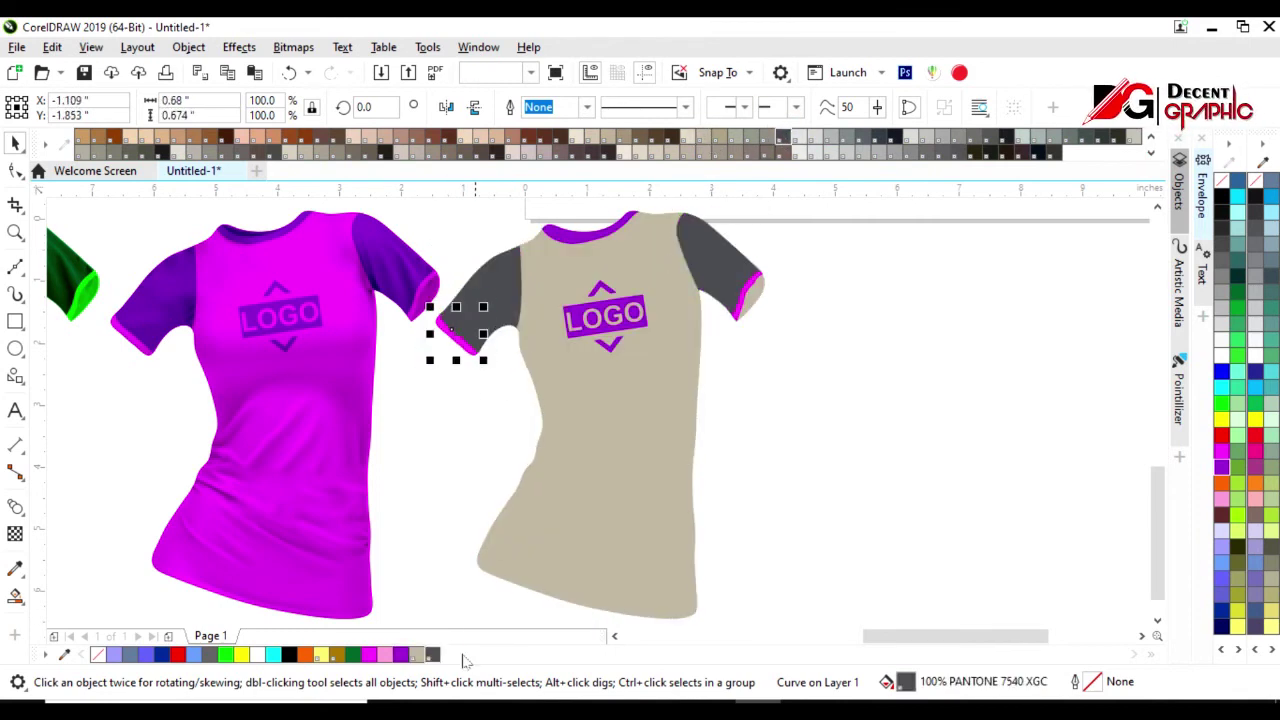
click(416, 655)
click(600, 230)
Make the LOGO dark grey and bring the shading overlay to the front.
click(434, 655)
click(605, 315)
click(743, 410)
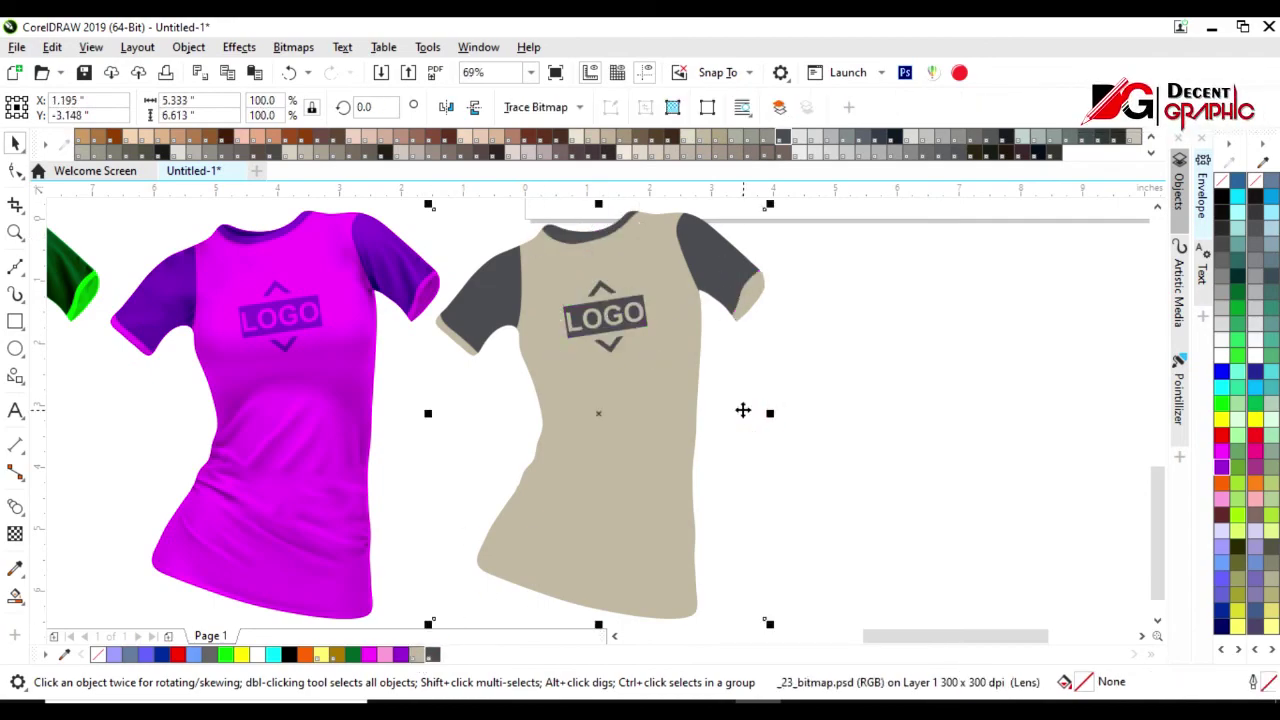
key(shift+Page_Up)
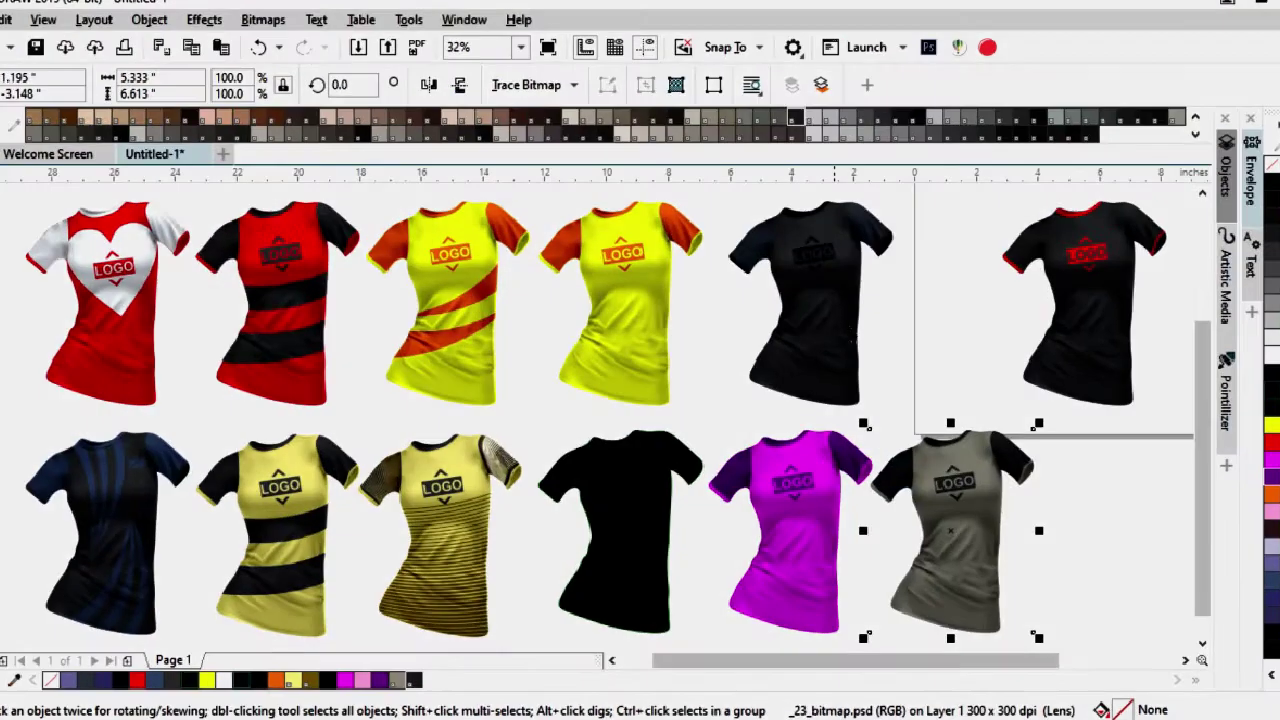